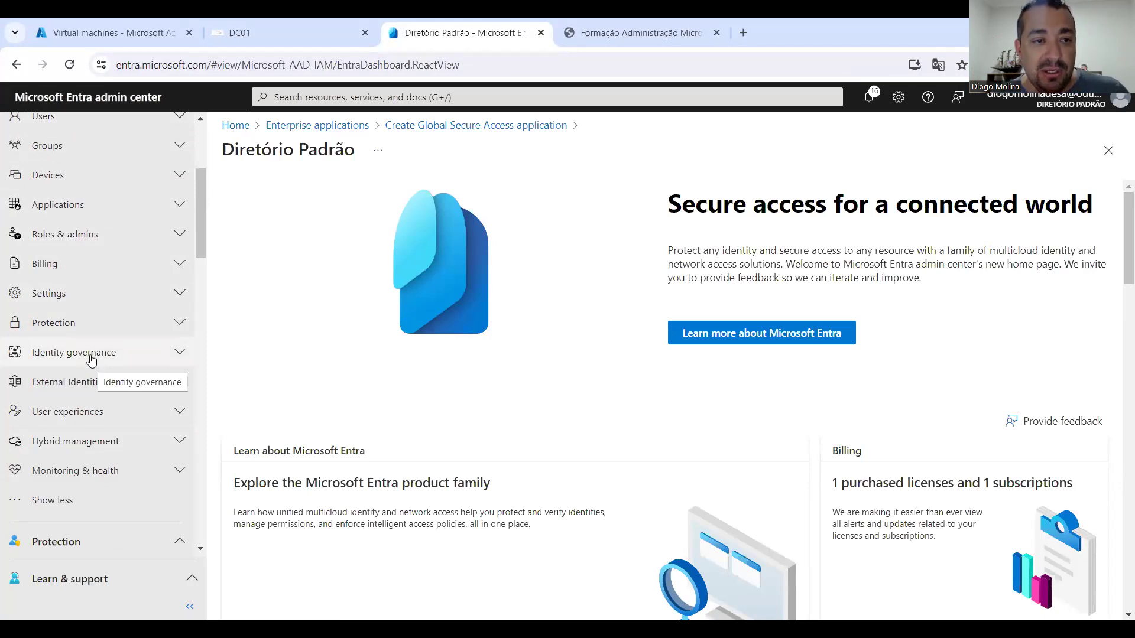
# Step: Open the Global Secure Access enterprise applications list and review the Private Access diagram in the DC01 session
pyautogui.scroll(2, 59, 195)
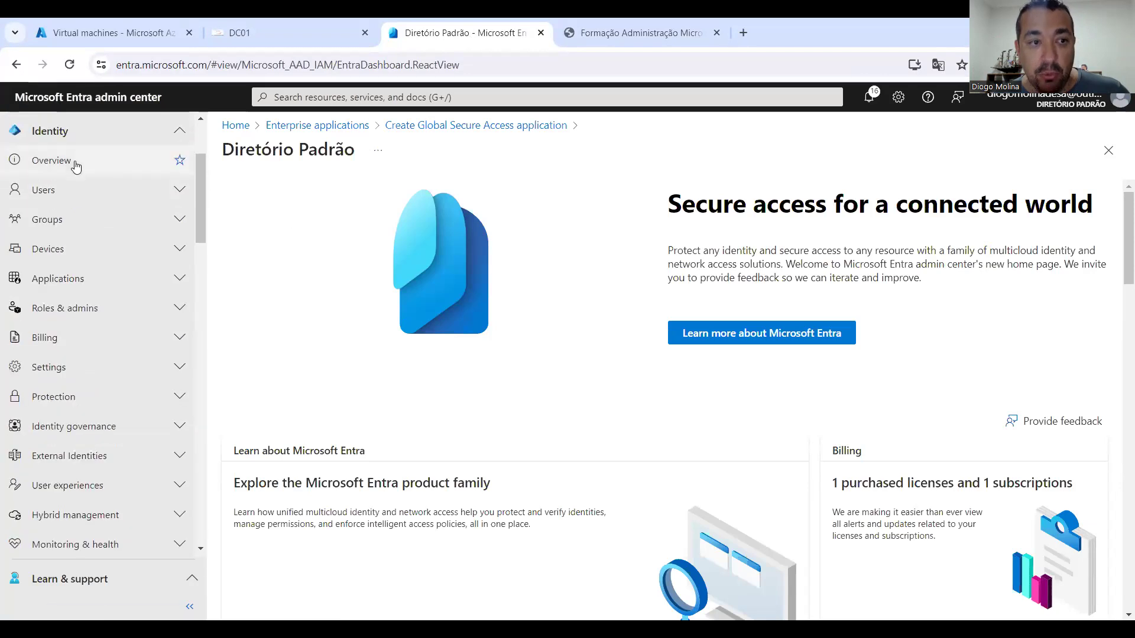
pyautogui.scroll(-1, 47, 414)
pyautogui.scroll(-1, 48, 419)
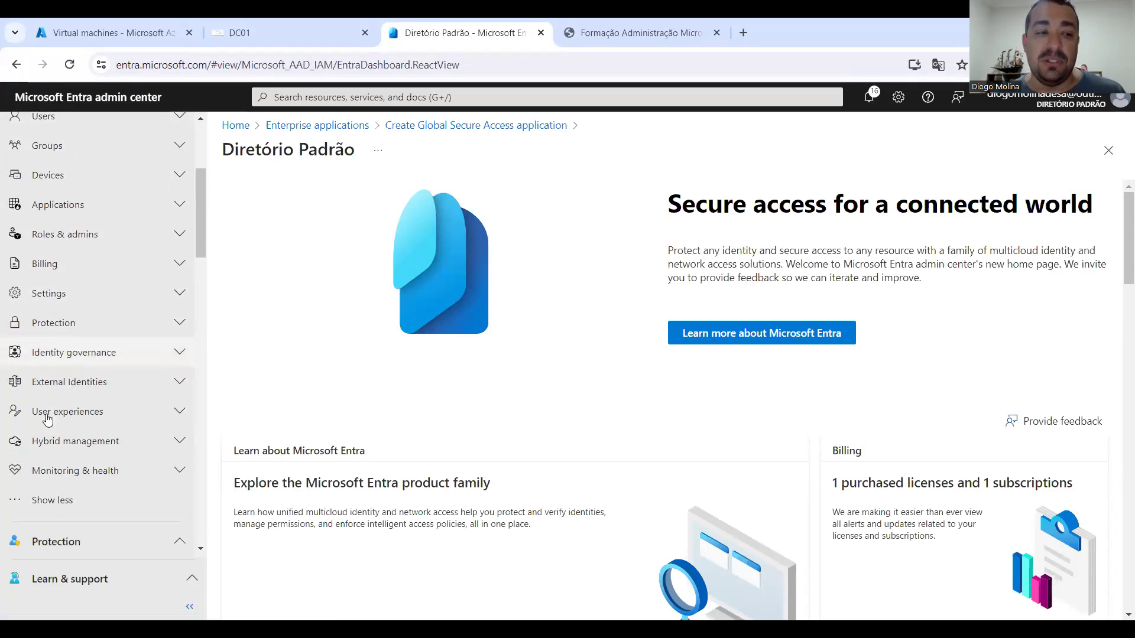
pyautogui.scroll(-6, 48, 418)
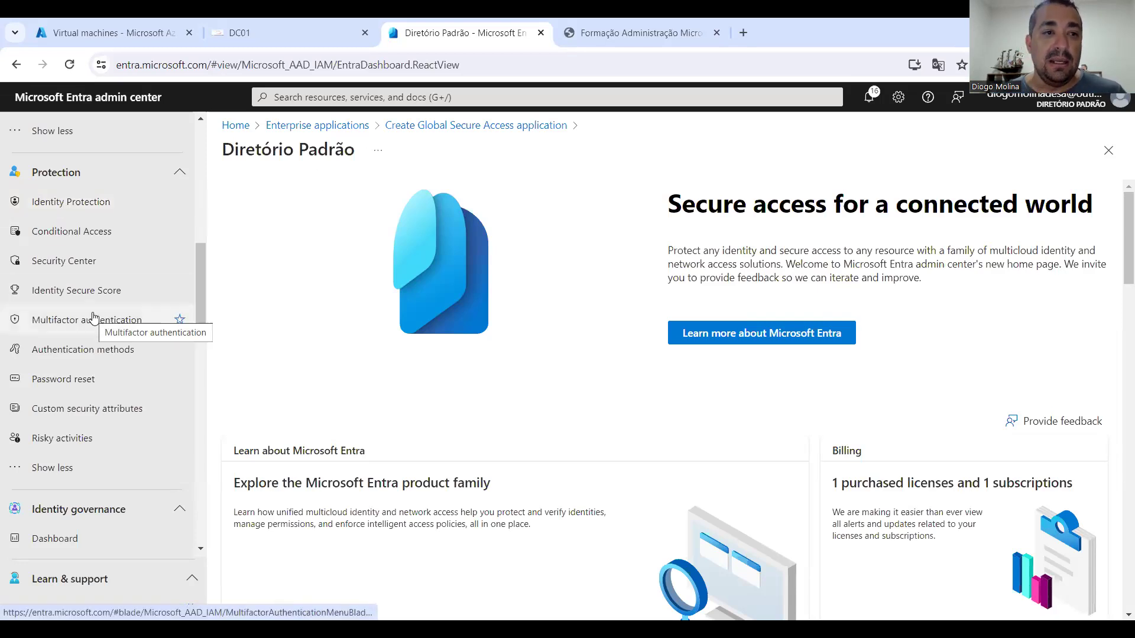
pyautogui.scroll(-6, 93, 320)
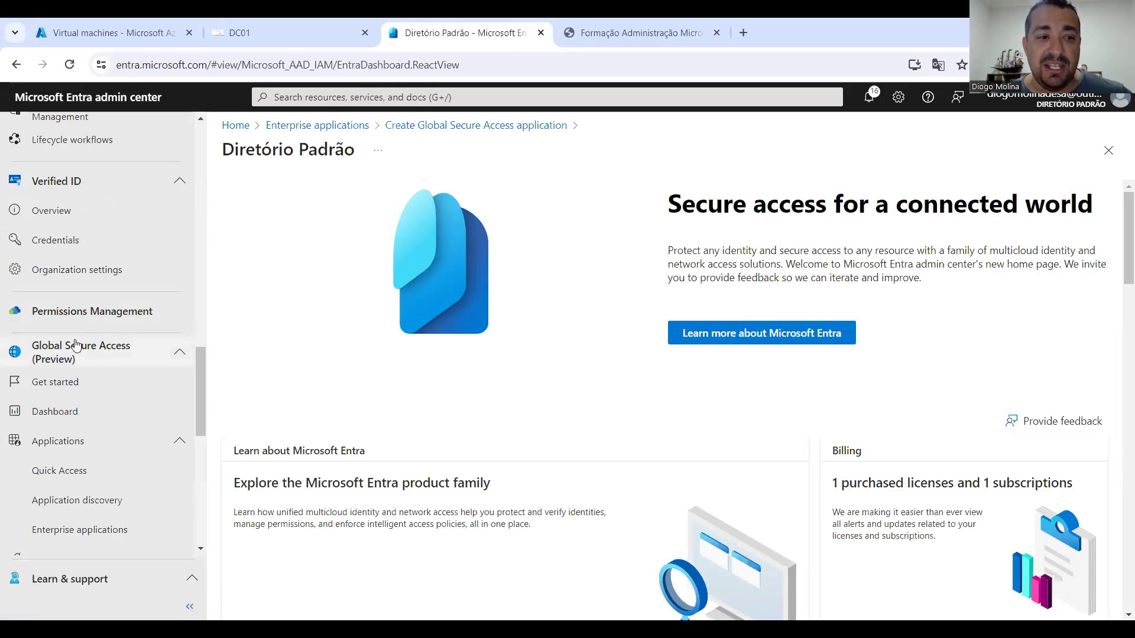
pyautogui.scroll(-3, 119, 387)
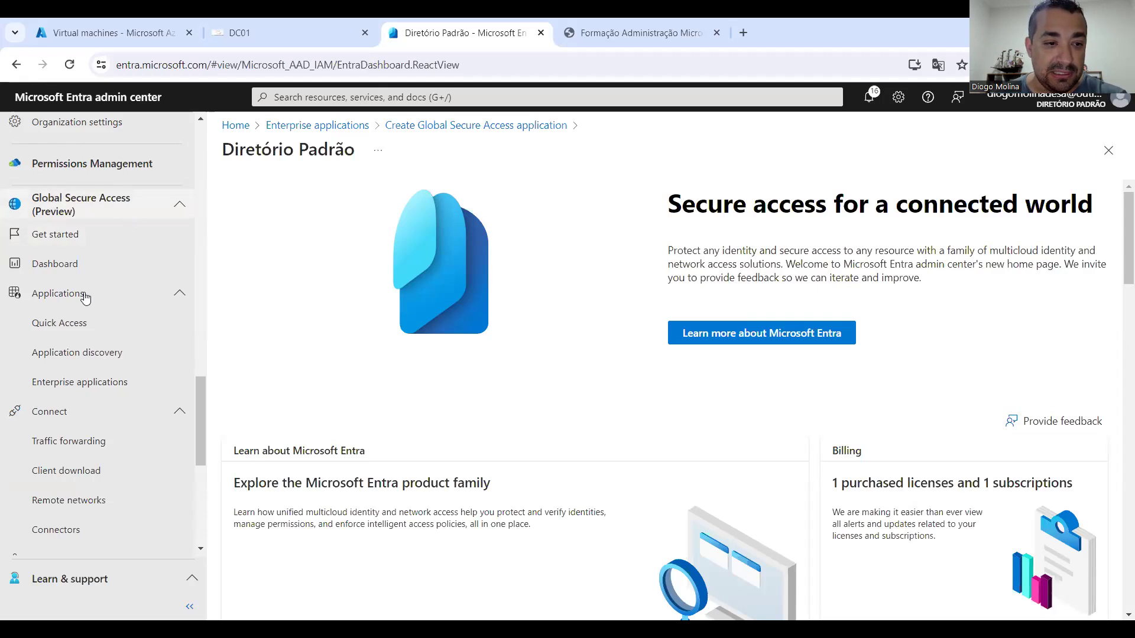
pyautogui.scroll(-2, 83, 283)
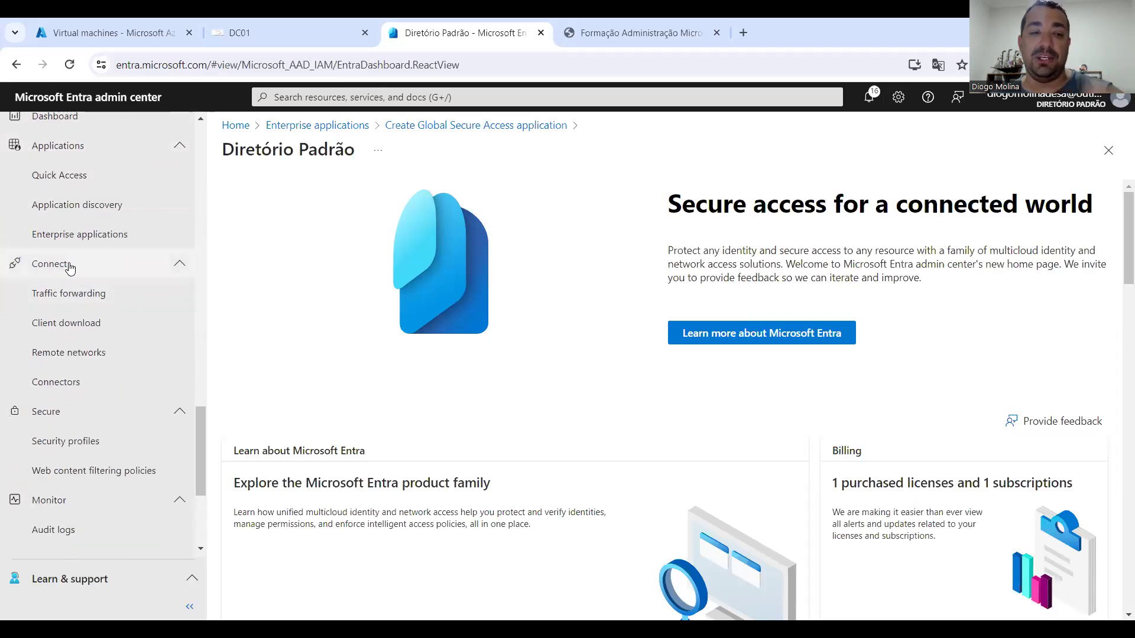
pyautogui.click(66, 384)
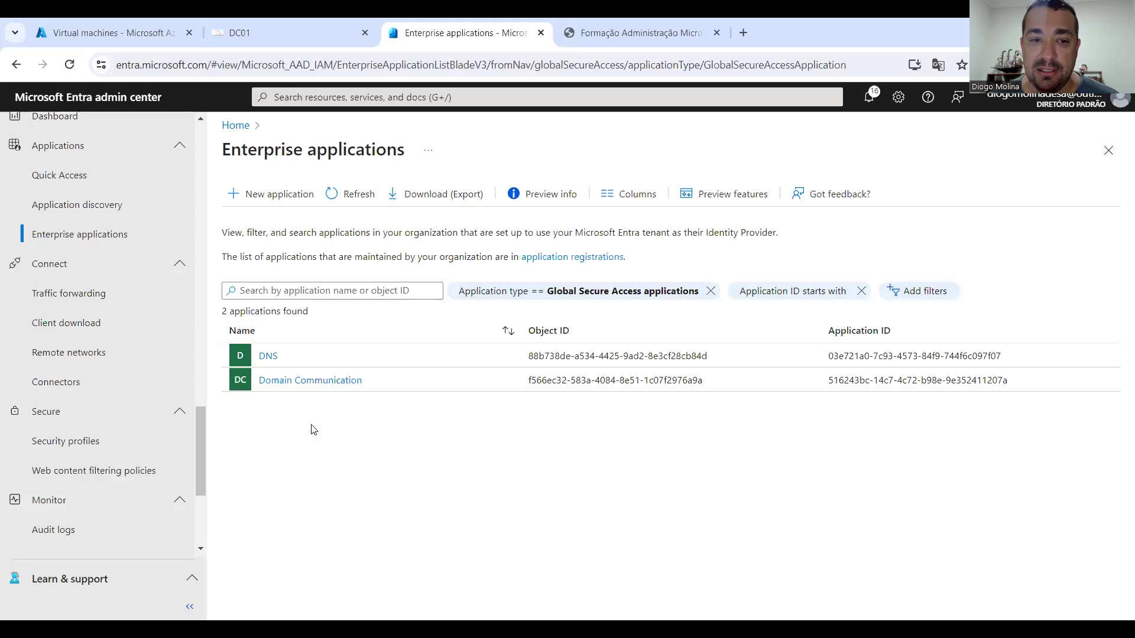
pyautogui.click(282, 22)
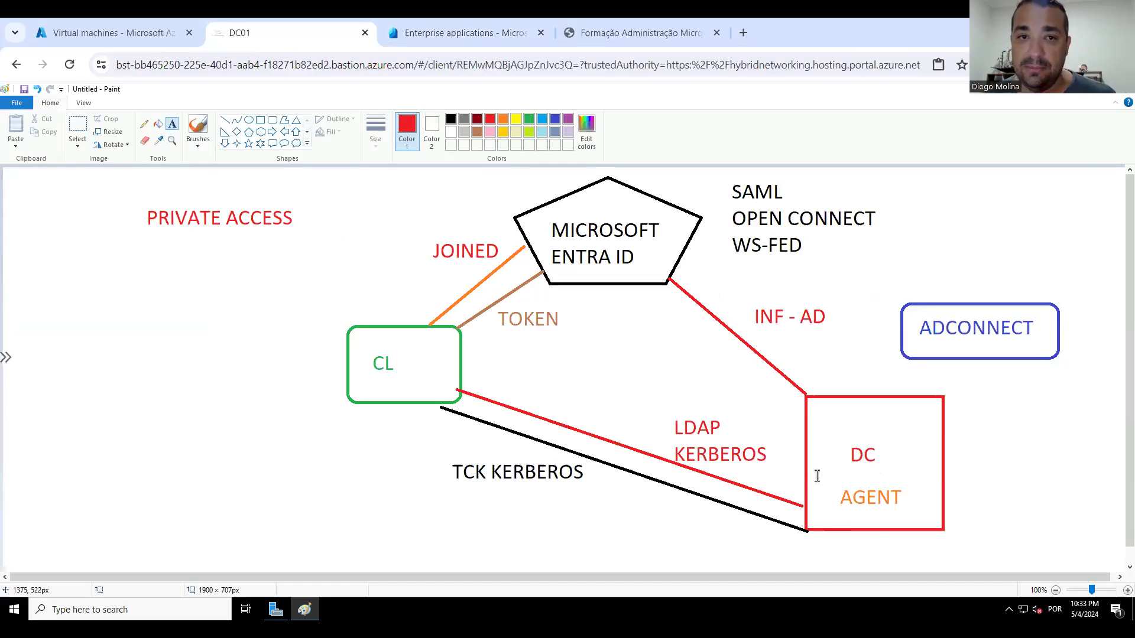
pyautogui.click(460, 36)
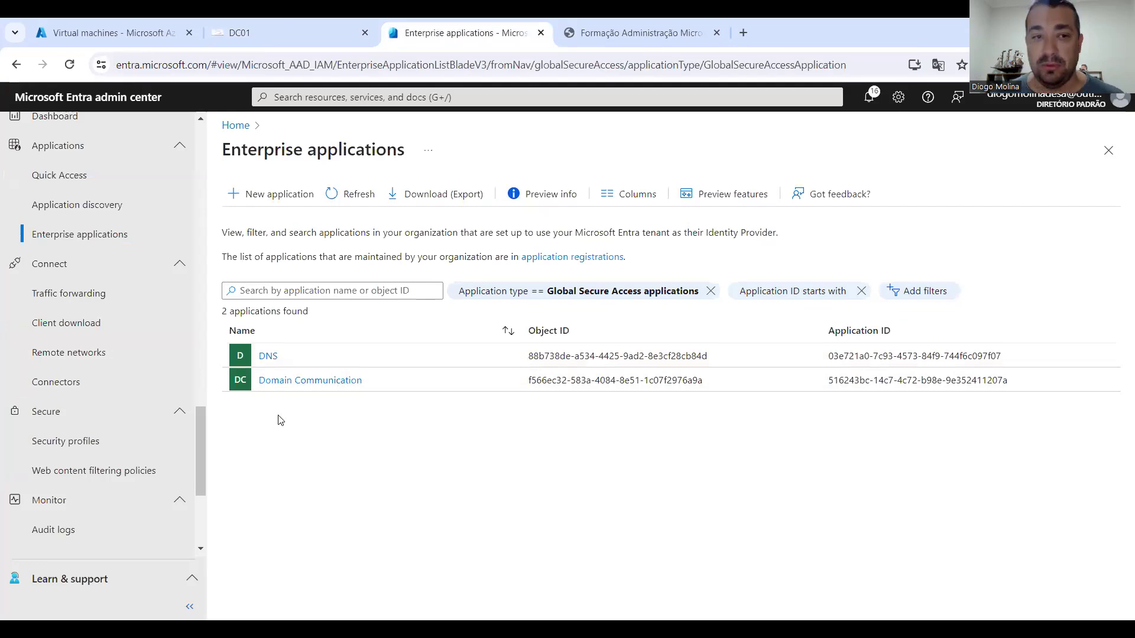
# Step: Start a new Global Secure Access application named AULA
pyautogui.click(264, 201)
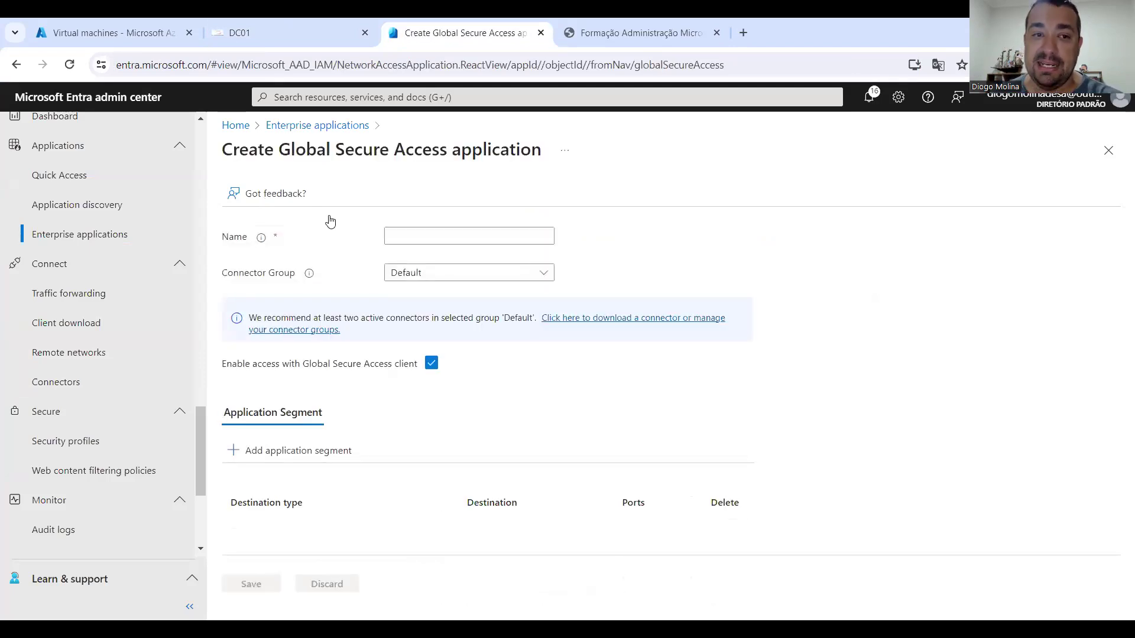
pyautogui.click(455, 231)
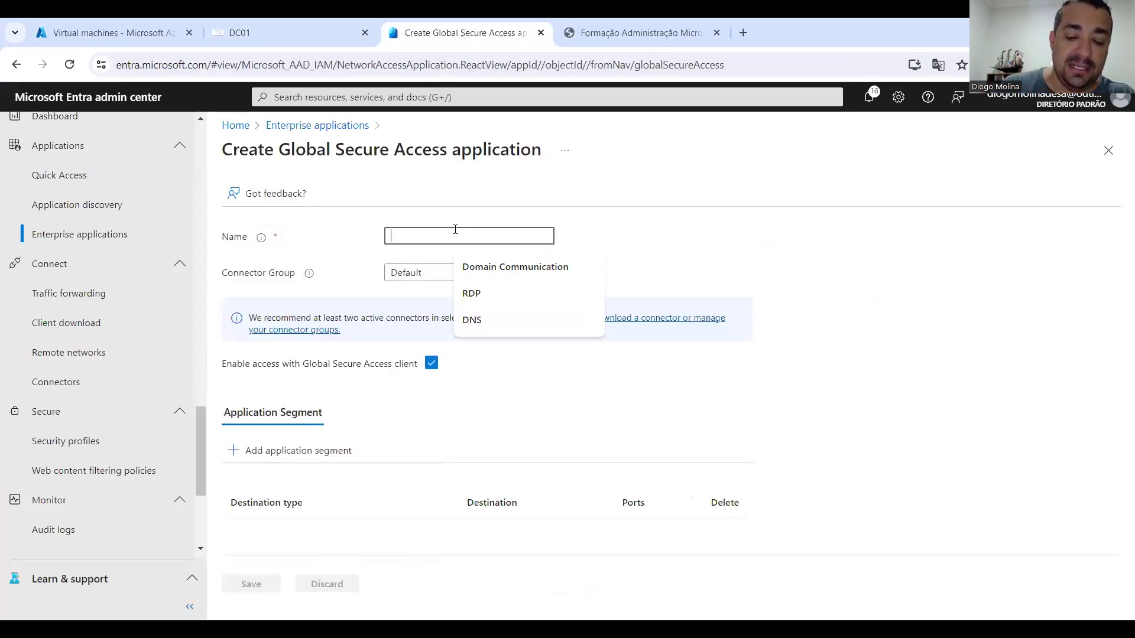
pyautogui.write('aULA')
pyautogui.press('BackSpace')
pyautogui.press('BackSpace')
pyautogui.press('BackSpace')
pyautogui.press('BackSpace')
pyautogui.write('AUA')
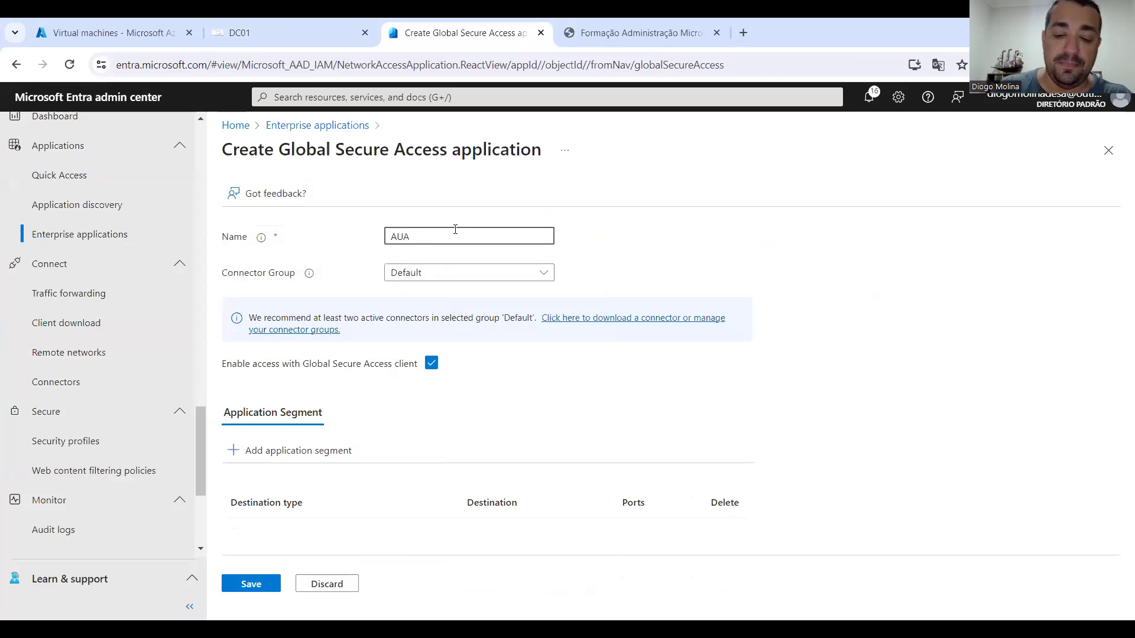
pyautogui.press('BackSpace')
pyautogui.write('LA')
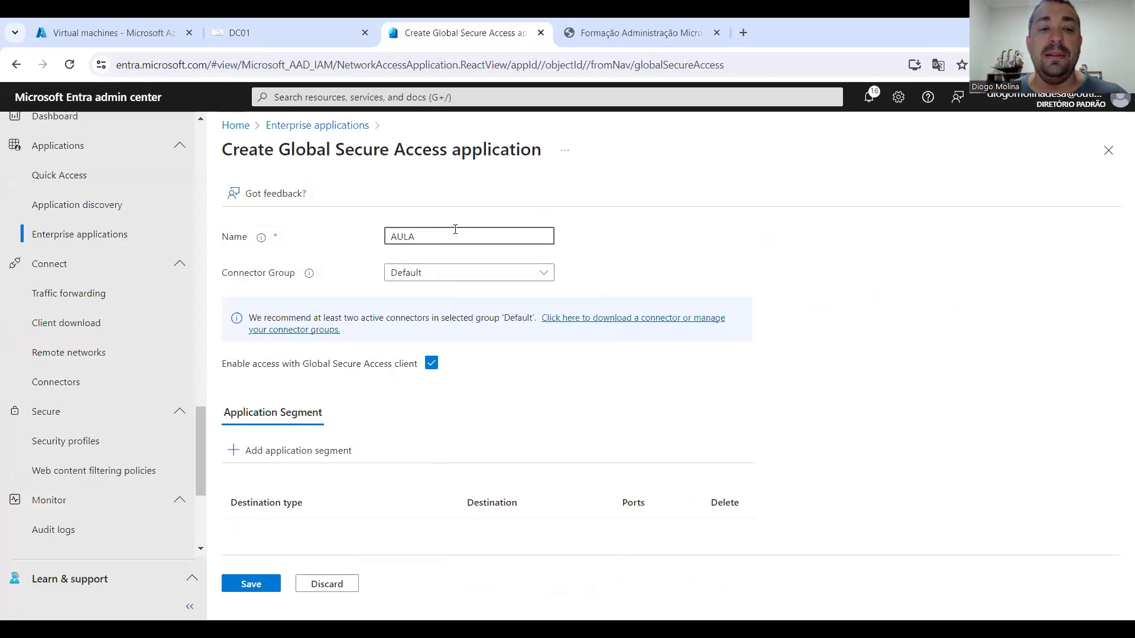
# Step: Draft an application segment for IP address 10.0.0.100 with port 32456, then close it without applying
pyautogui.click(301, 462)
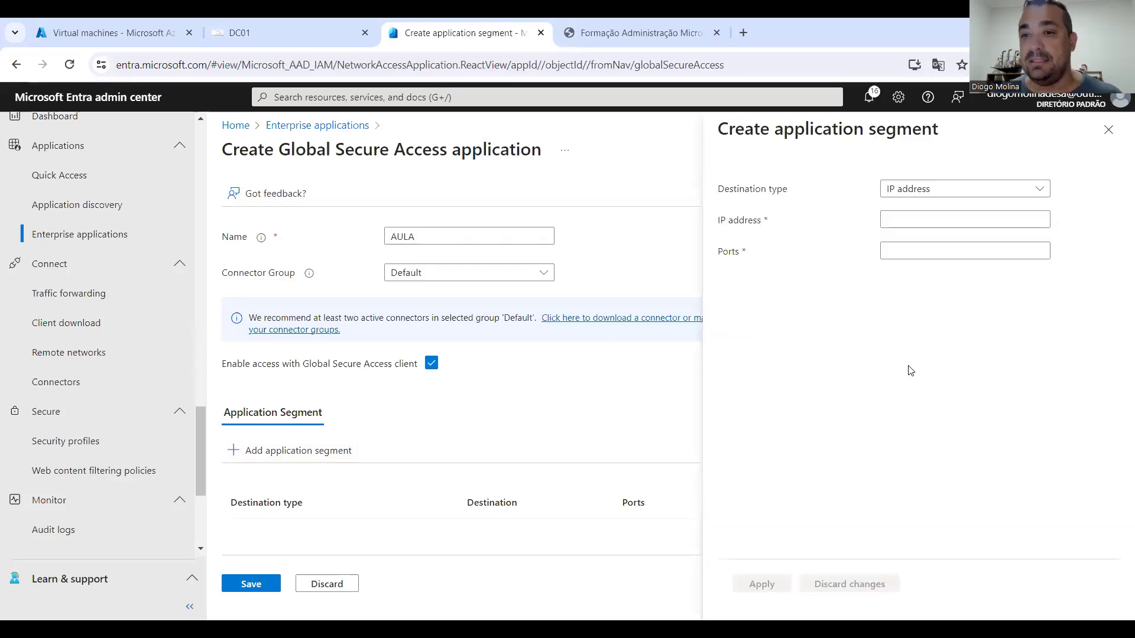
pyautogui.click(935, 221)
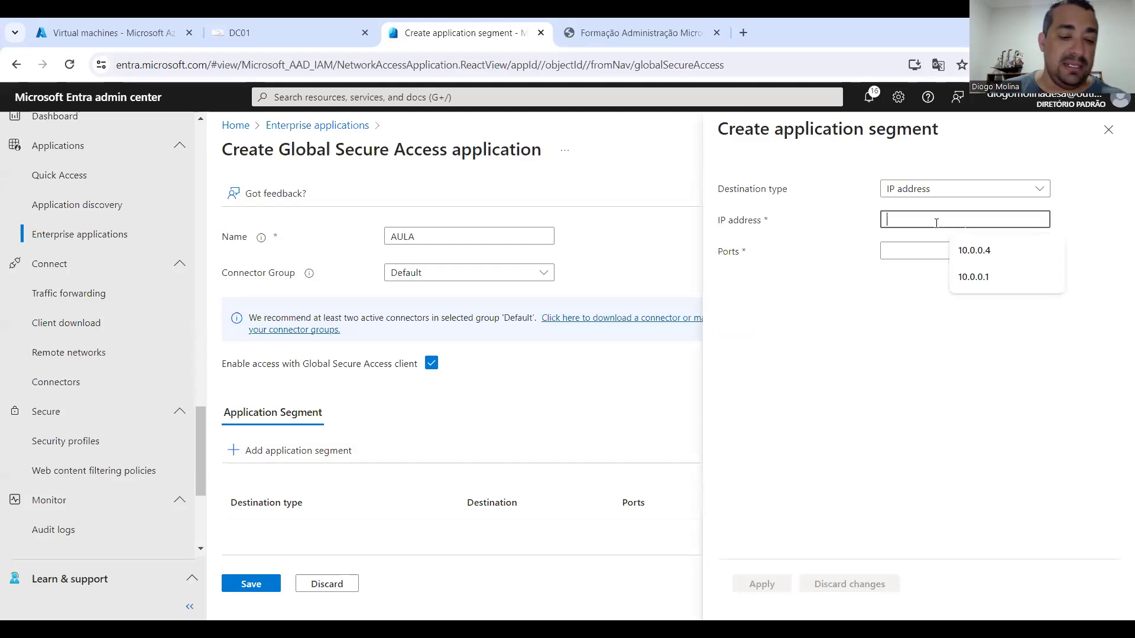
pyautogui.write('10.0.0')
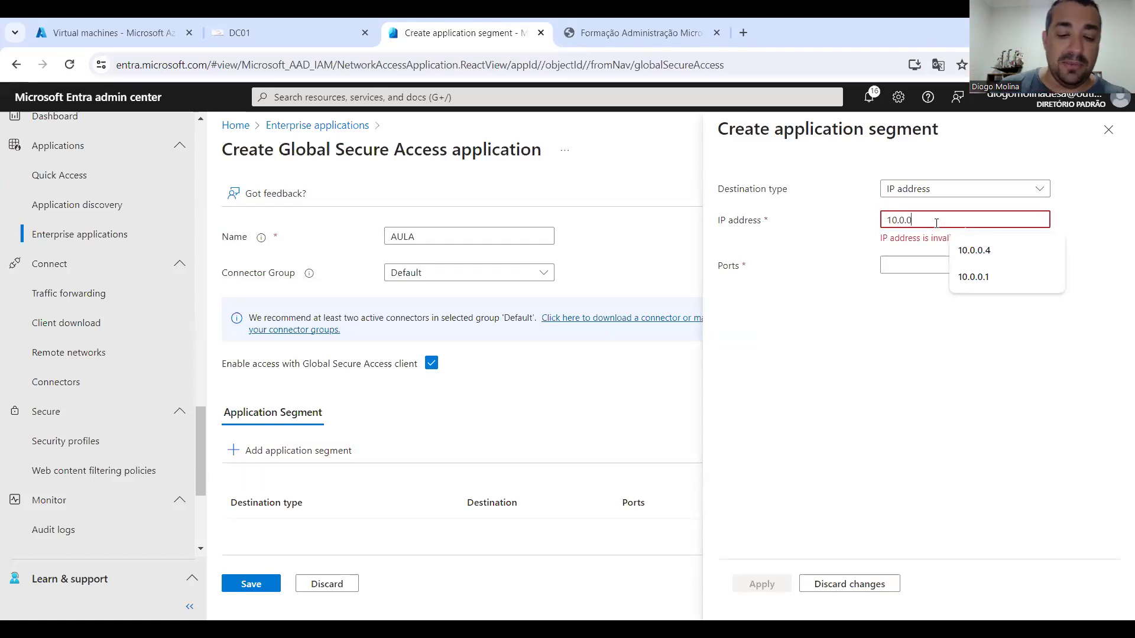
pyautogui.write('.100')
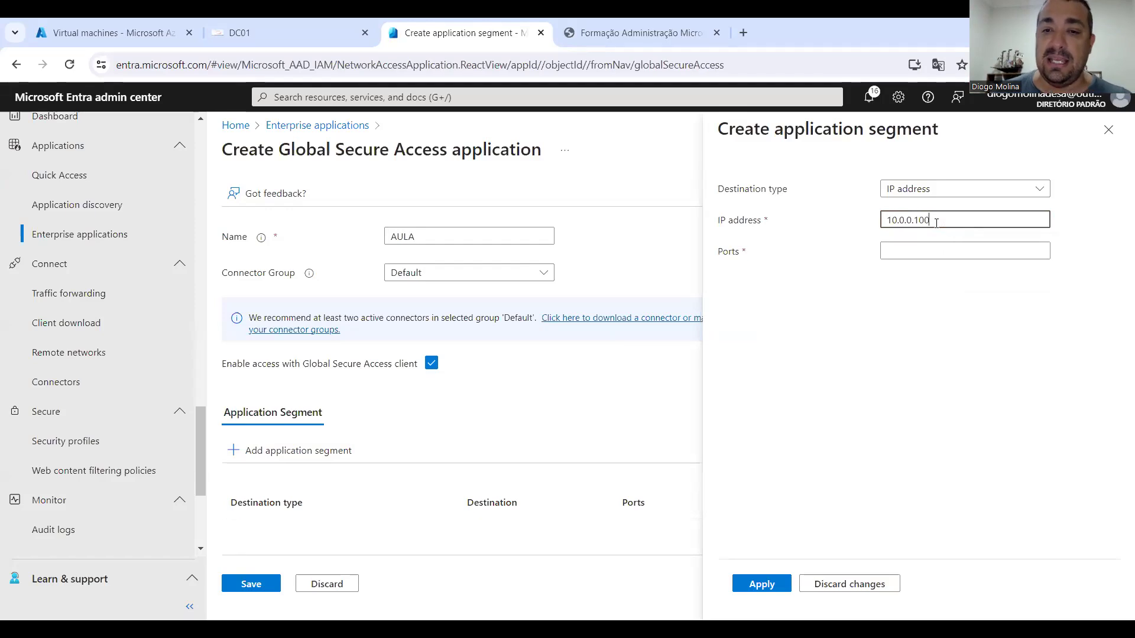
pyautogui.click(930, 252)
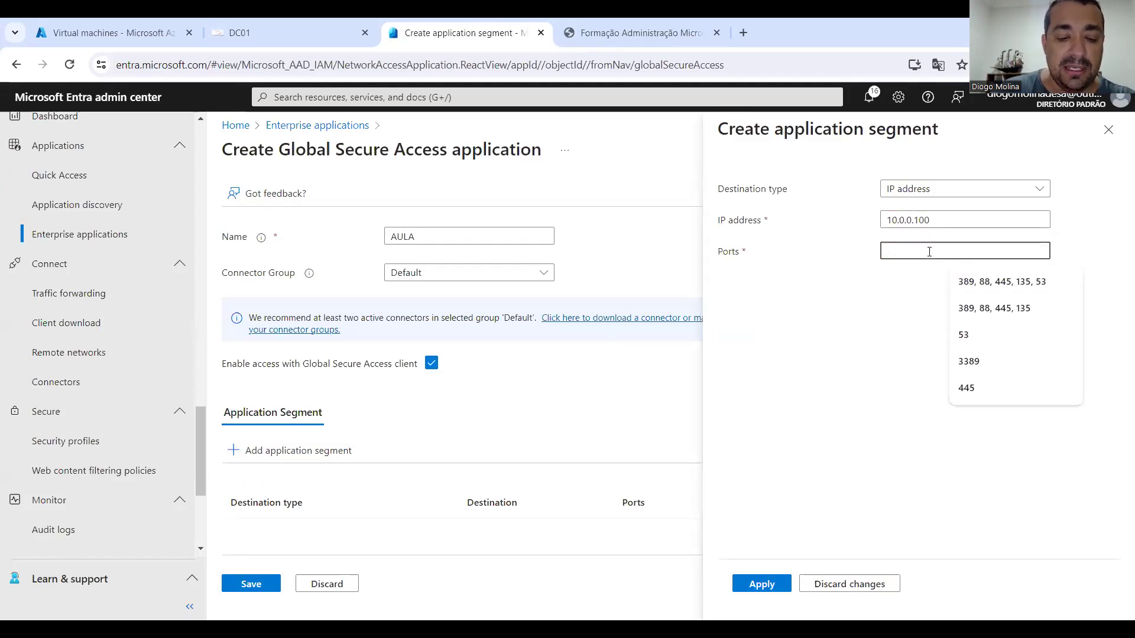
pyautogui.write('32456')
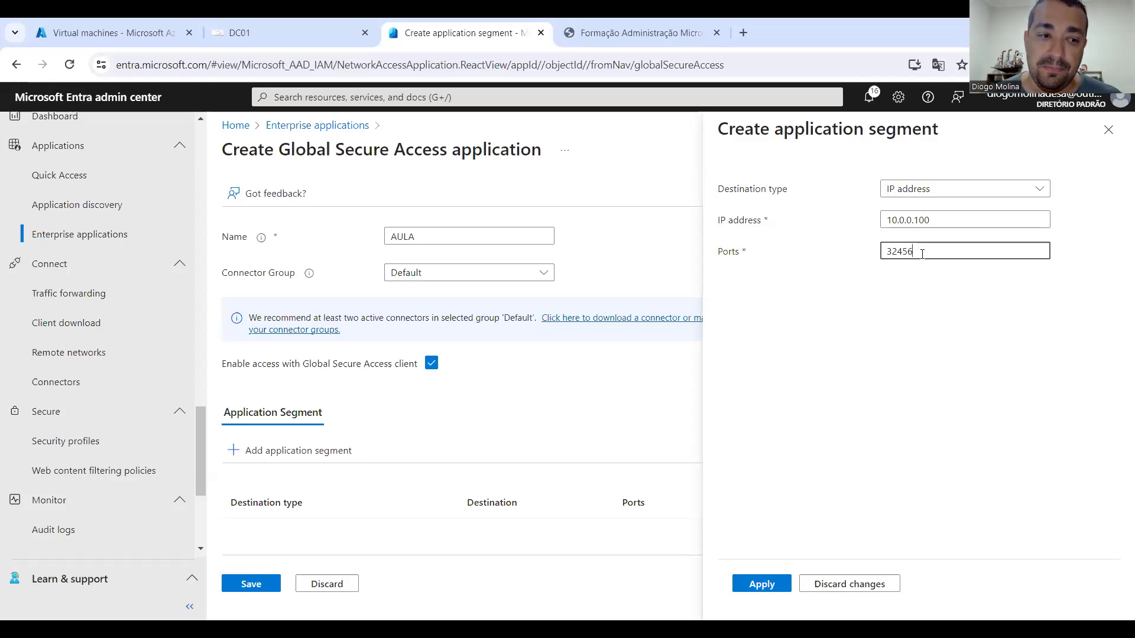
pyautogui.click(1109, 129)
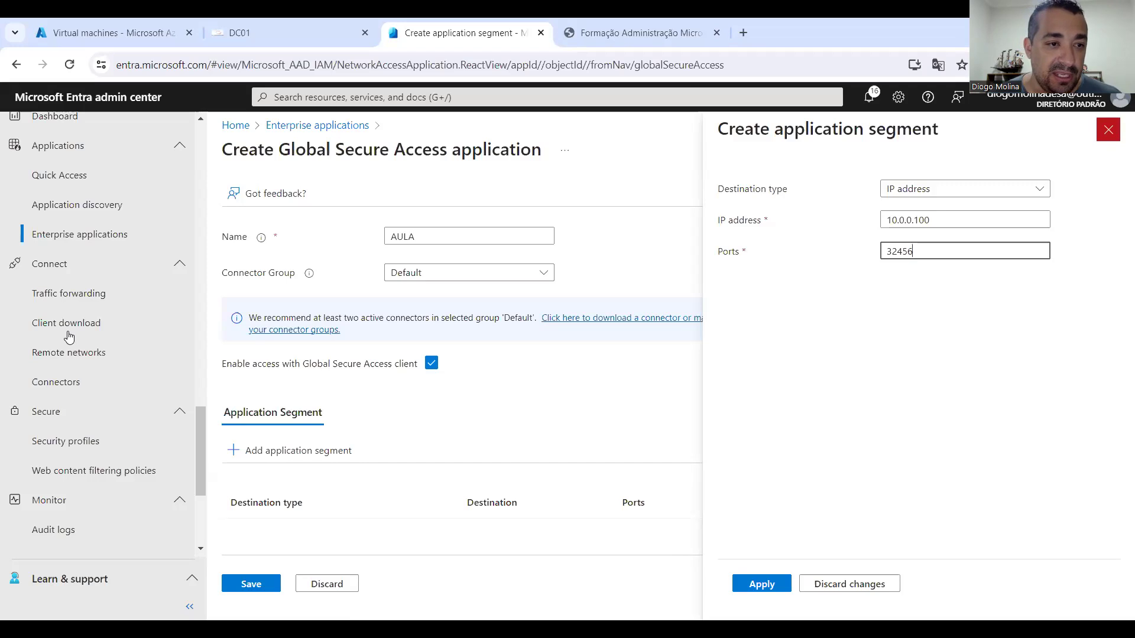
# Step: Open the first Domain Communication application from the Identity section's enterprise applications and inspect its application and object IDs
pyautogui.scroll(15, 69, 337)
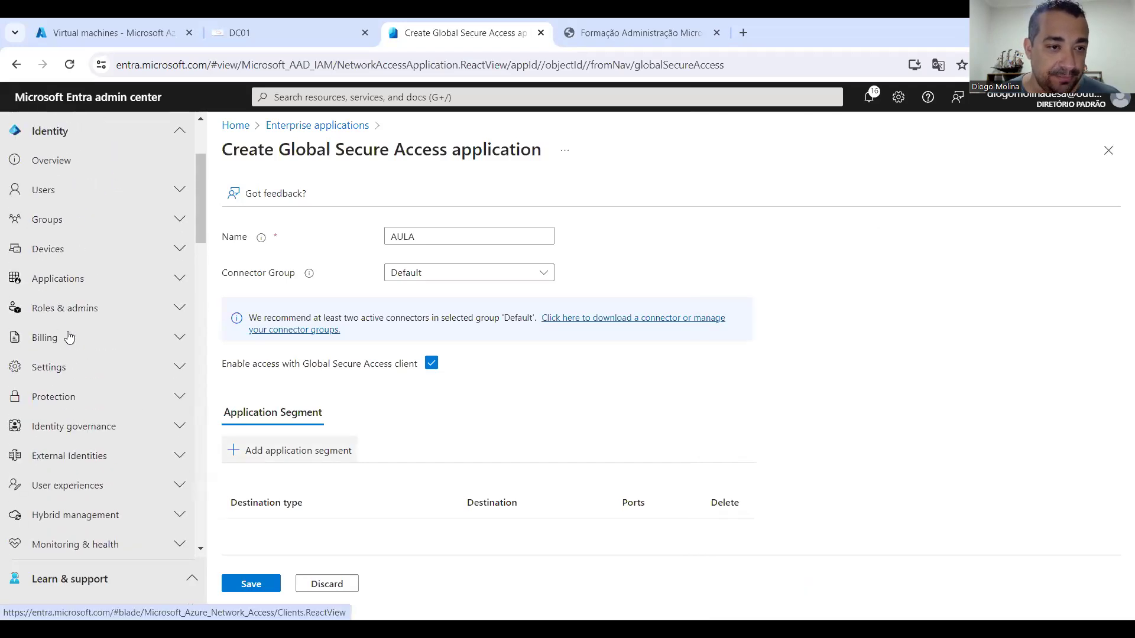
pyautogui.click(145, 281)
pyautogui.click(120, 308)
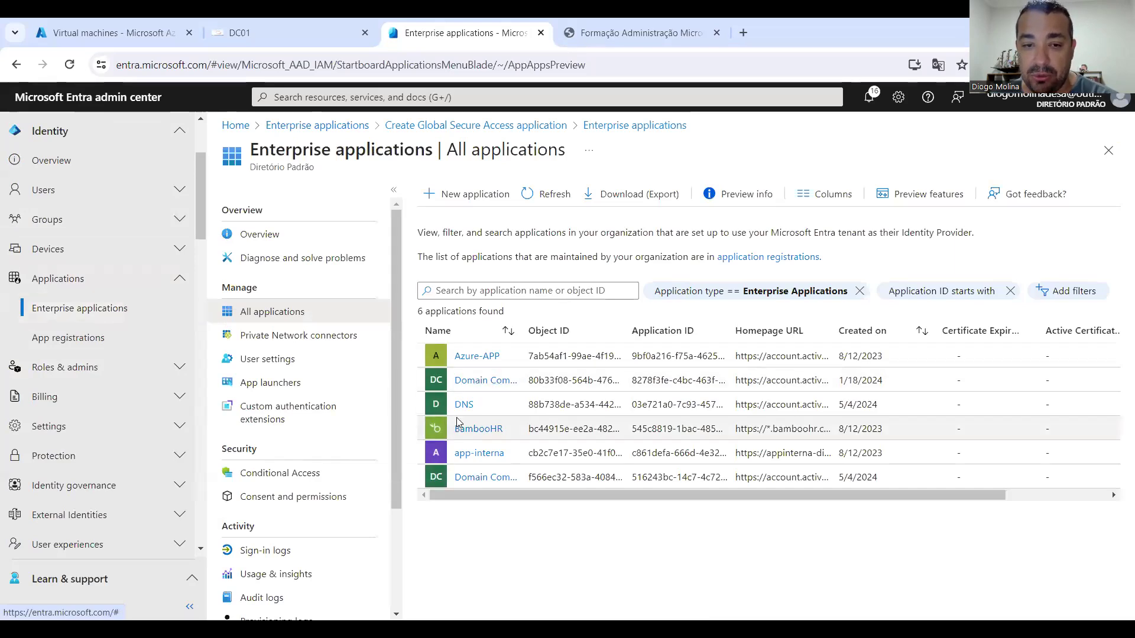
pyautogui.click(471, 378)
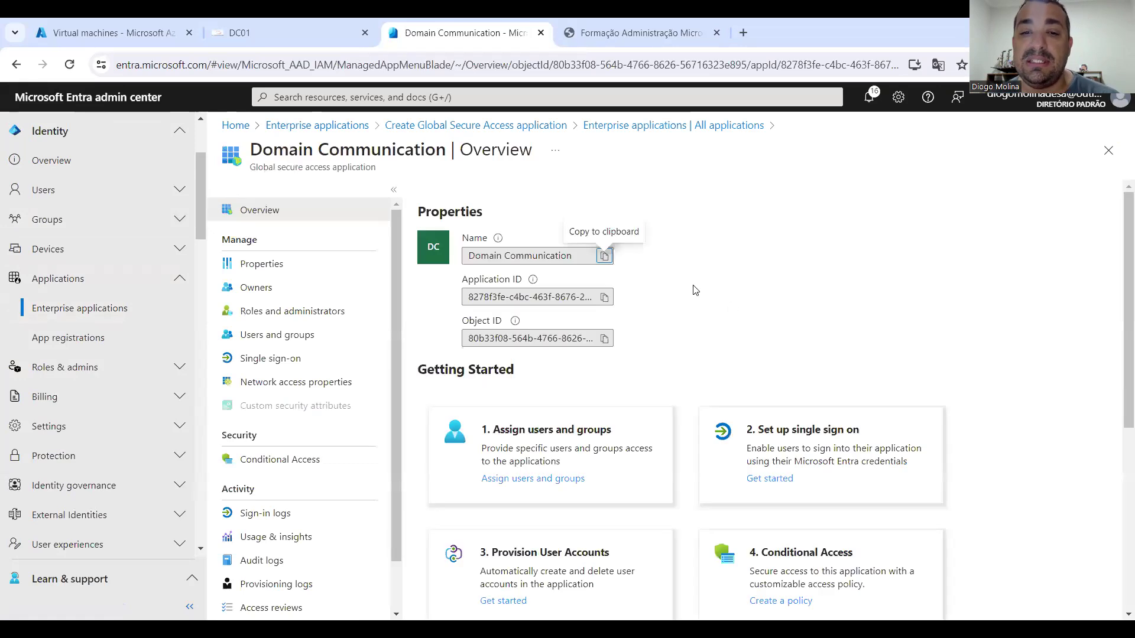
pyautogui.moveTo(470, 296); pyautogui.dragTo(552, 297)
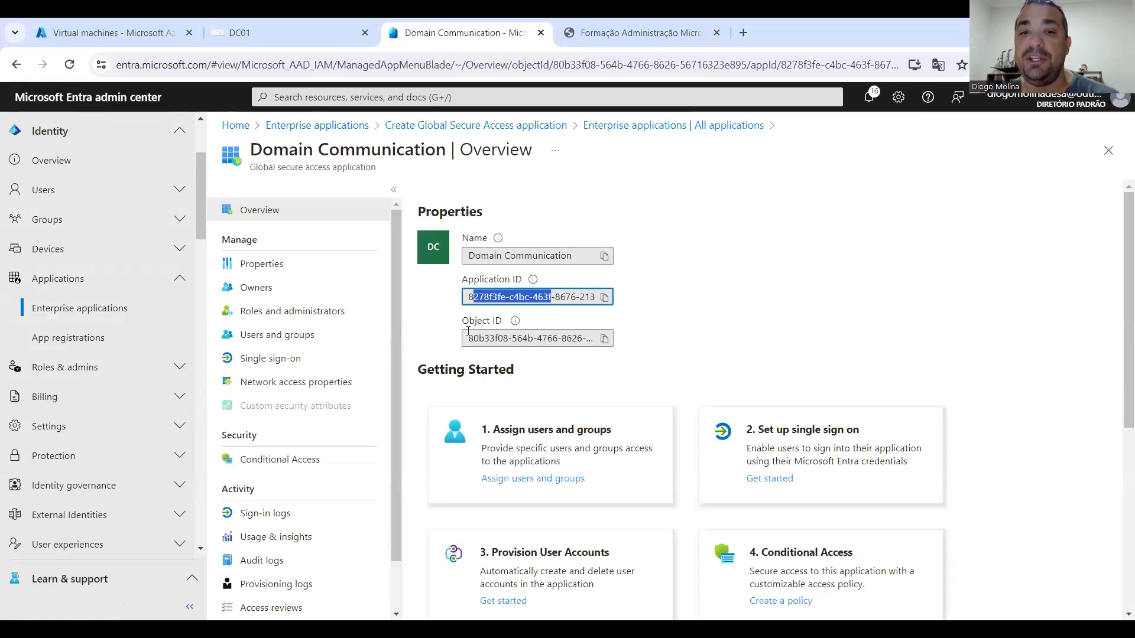
pyautogui.moveTo(466, 339); pyautogui.dragTo(558, 338)
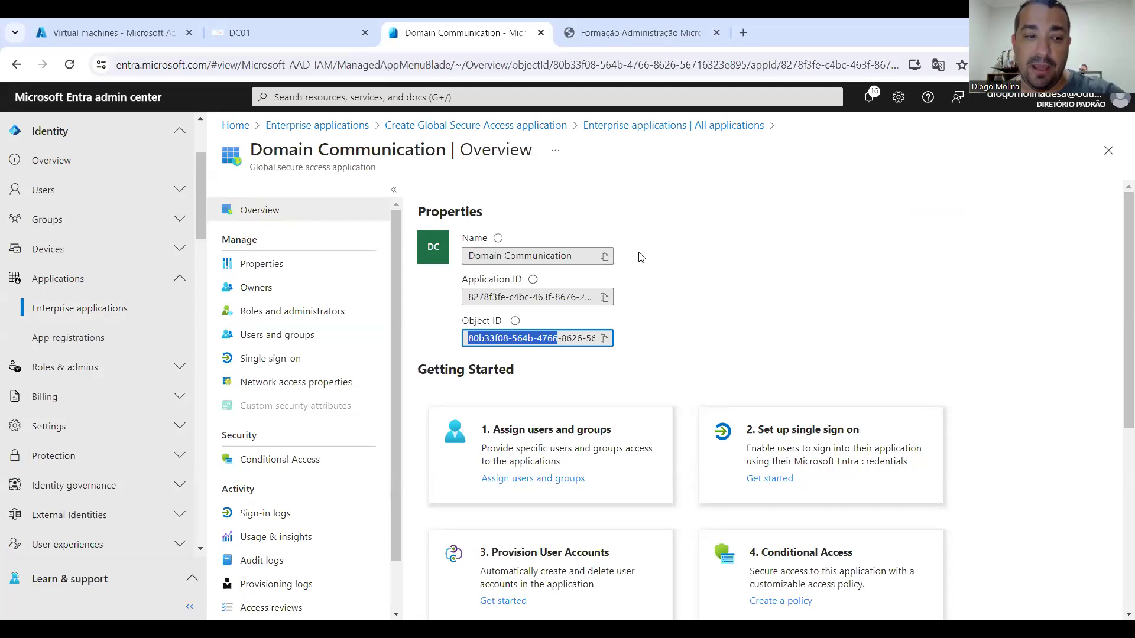
# Step: Open the network access properties of the Domain Communication application from the Global Secure Access enterprise applications
pyautogui.scroll(-5, 142, 455)
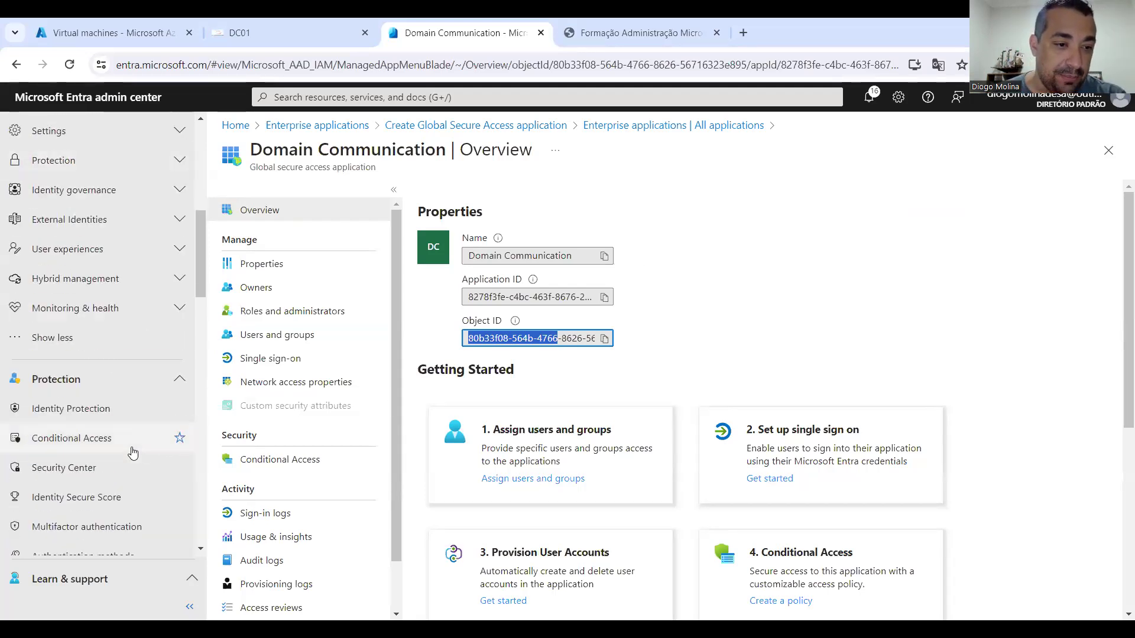
pyautogui.scroll(-10, 139, 452)
pyautogui.scroll(-1, 132, 454)
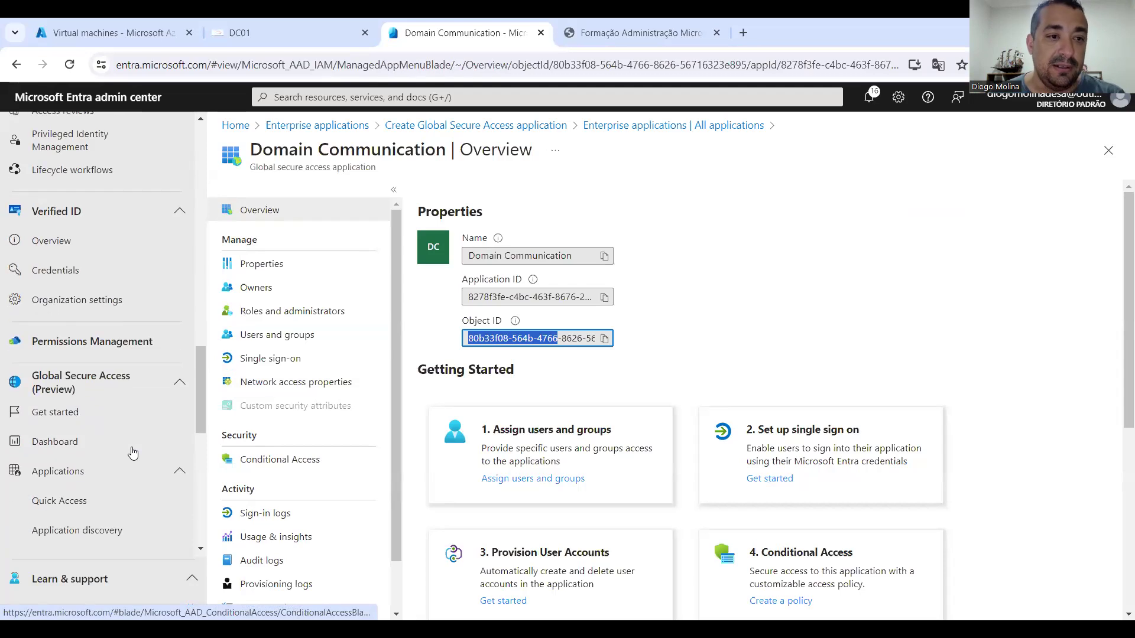
pyautogui.scroll(-3, 132, 453)
pyautogui.click(48, 366)
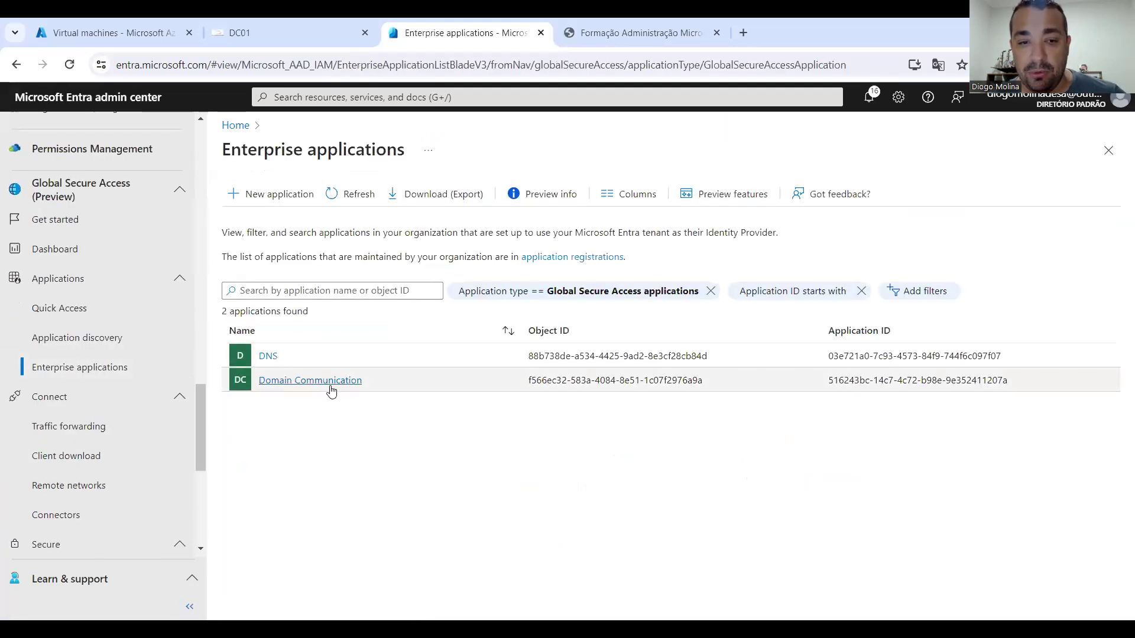
pyautogui.click(314, 381)
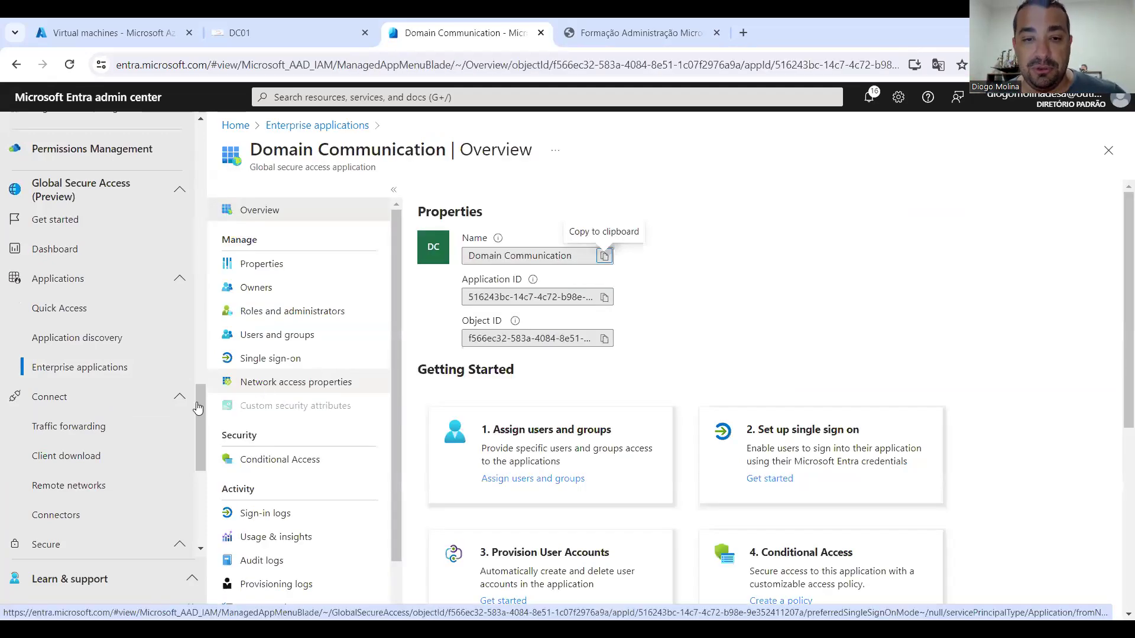
pyautogui.click(299, 383)
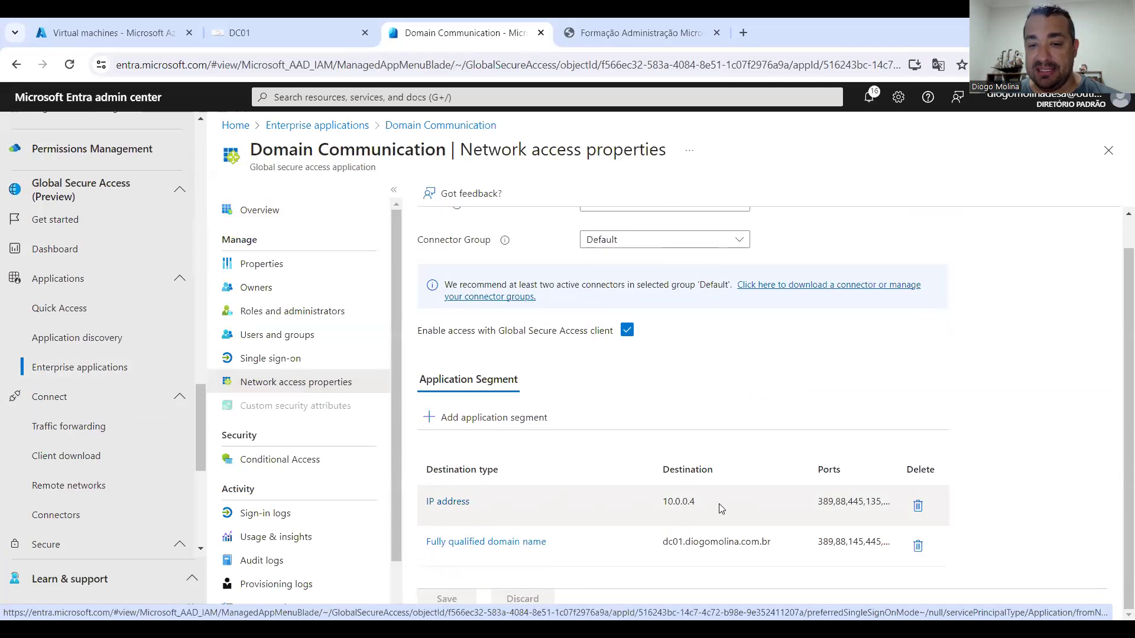
# Step: Examine the destinations of both Domain Communication application segments and the ports of the IP address segment
pyautogui.moveTo(718, 509); pyautogui.dragTo(662, 510)
pyautogui.moveTo(779, 541); pyautogui.dragTo(660, 541)
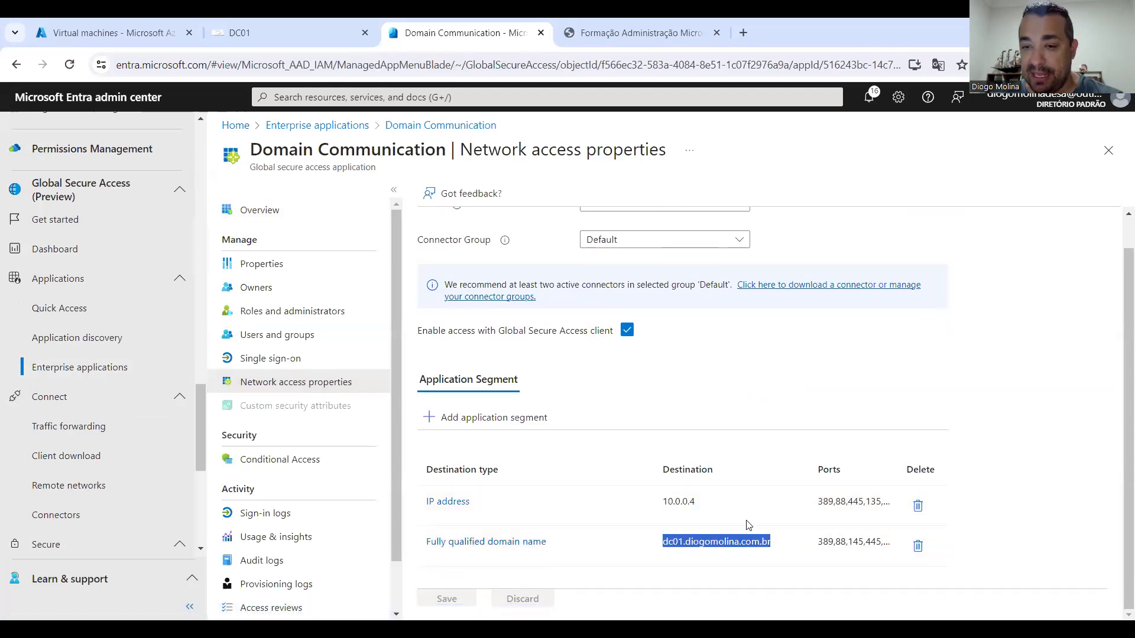
pyautogui.moveTo(820, 504); pyautogui.dragTo(827, 506)
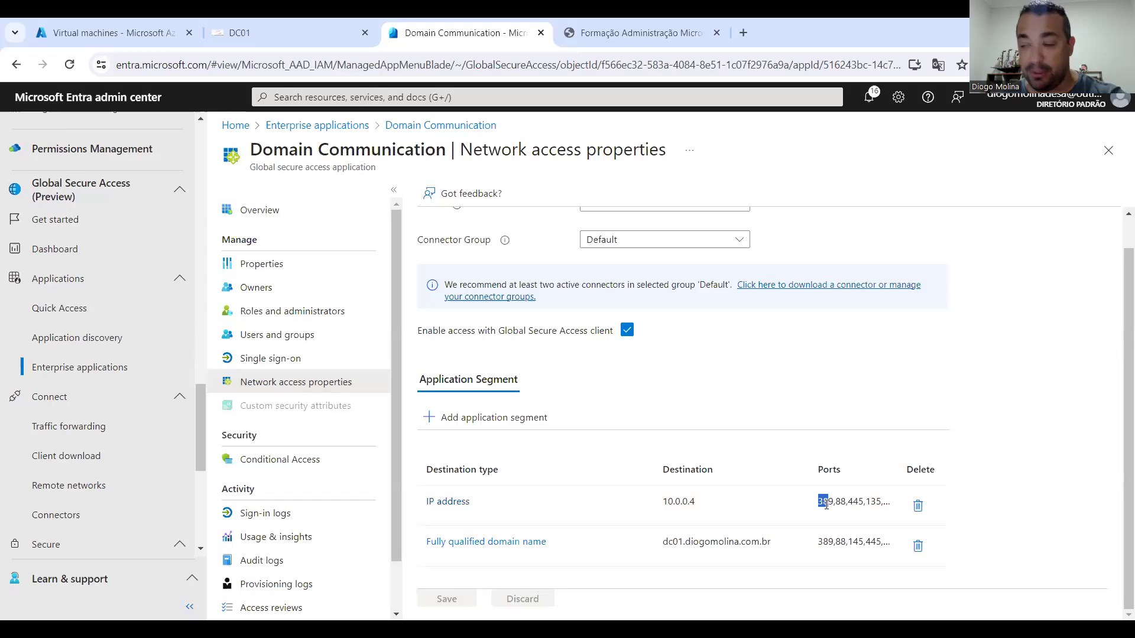
pyautogui.click(828, 504)
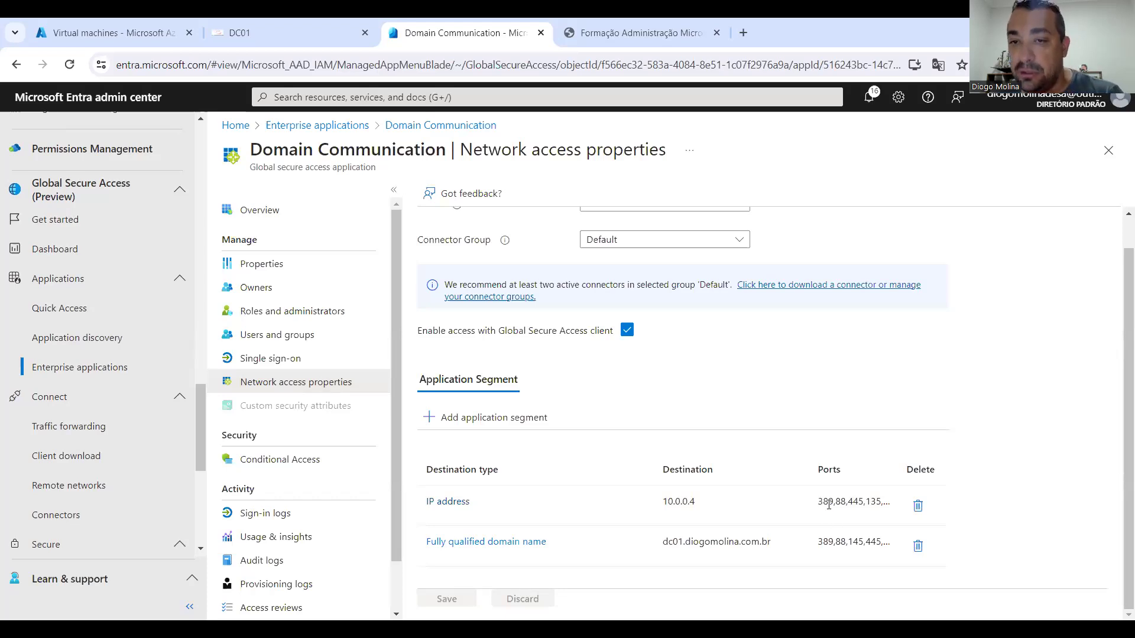
pyautogui.moveTo(838, 505); pyautogui.dragTo(862, 504)
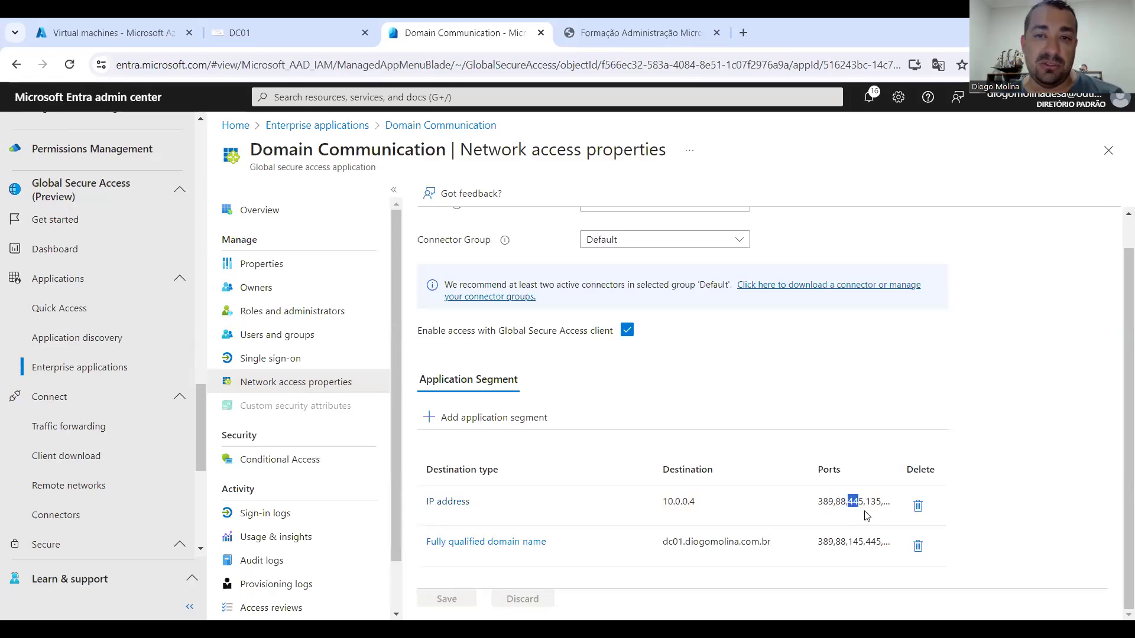
pyautogui.moveTo(867, 501); pyautogui.dragTo(883, 502)
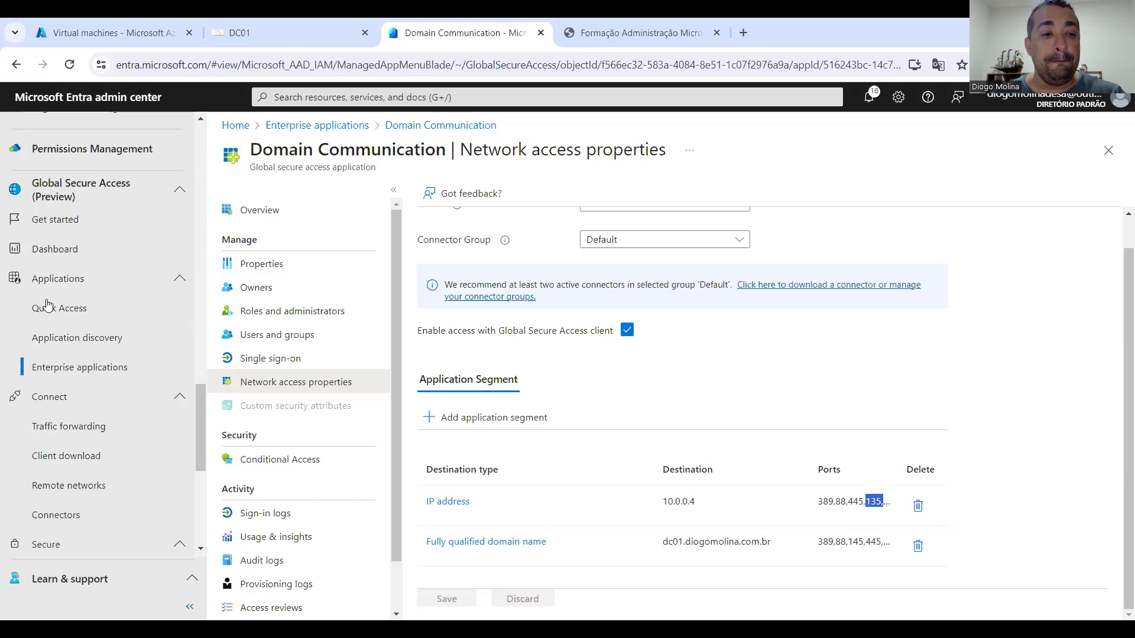
# Step: Examine the Global Secure Access client download page, then return to the access diagram in the DC01 session
pyautogui.scroll(-1, 21, 377)
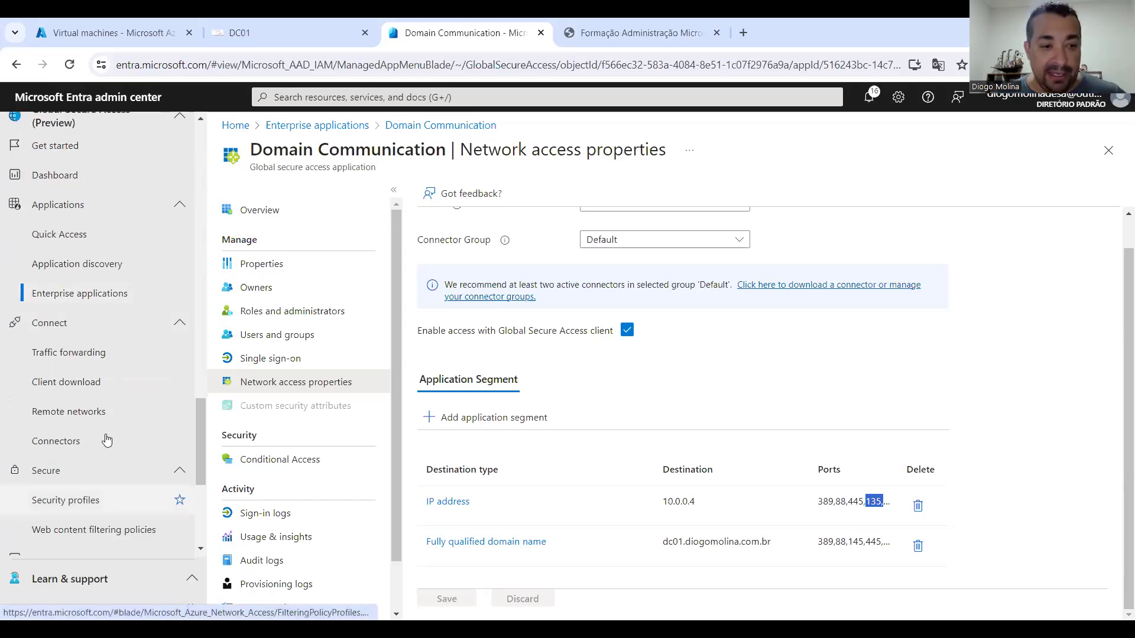
pyautogui.click(77, 385)
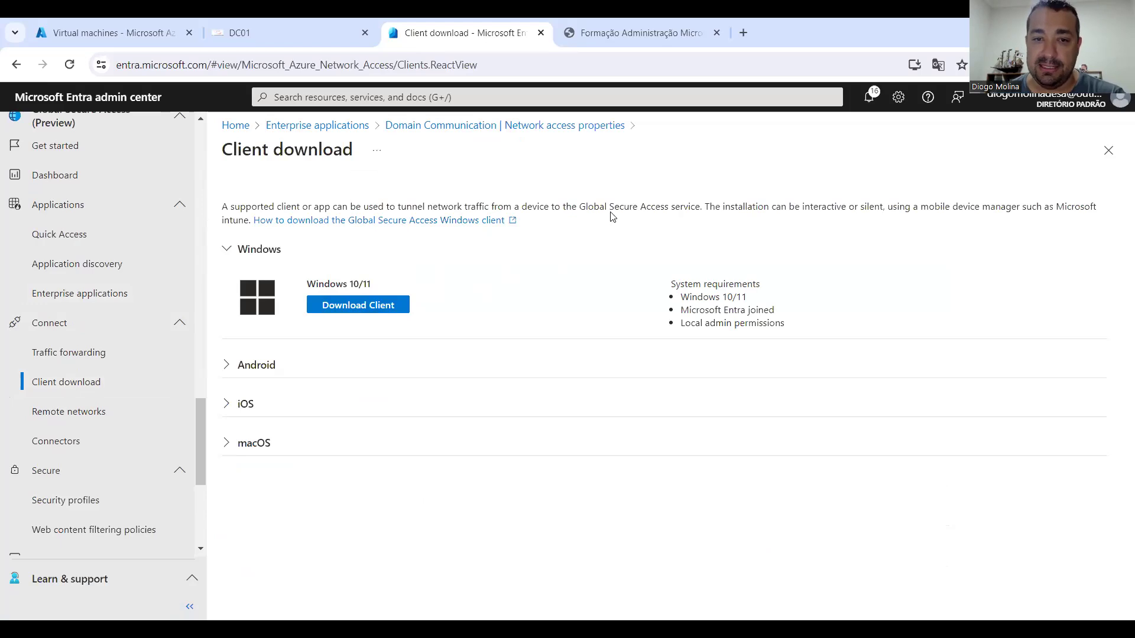
pyautogui.moveTo(580, 206); pyautogui.dragTo(671, 207)
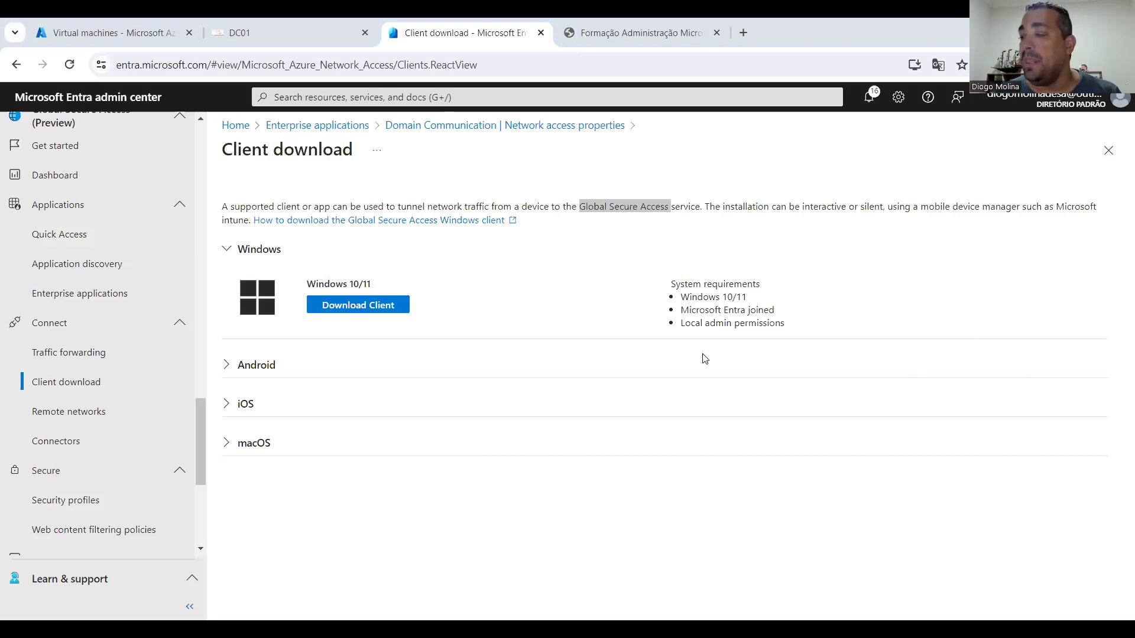
pyautogui.click(244, 29)
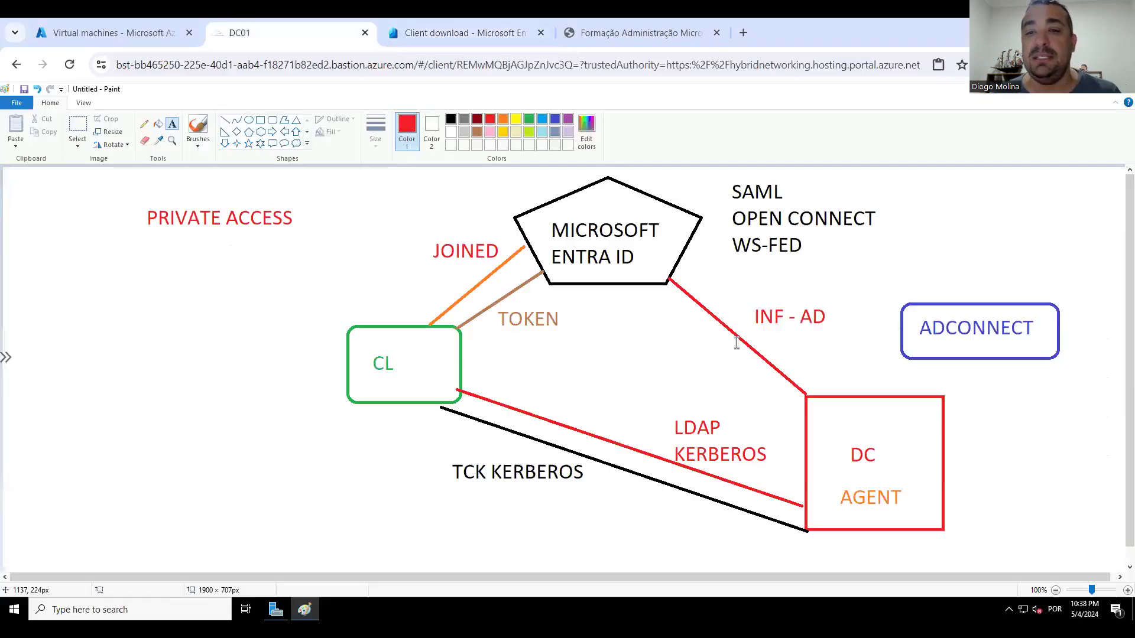
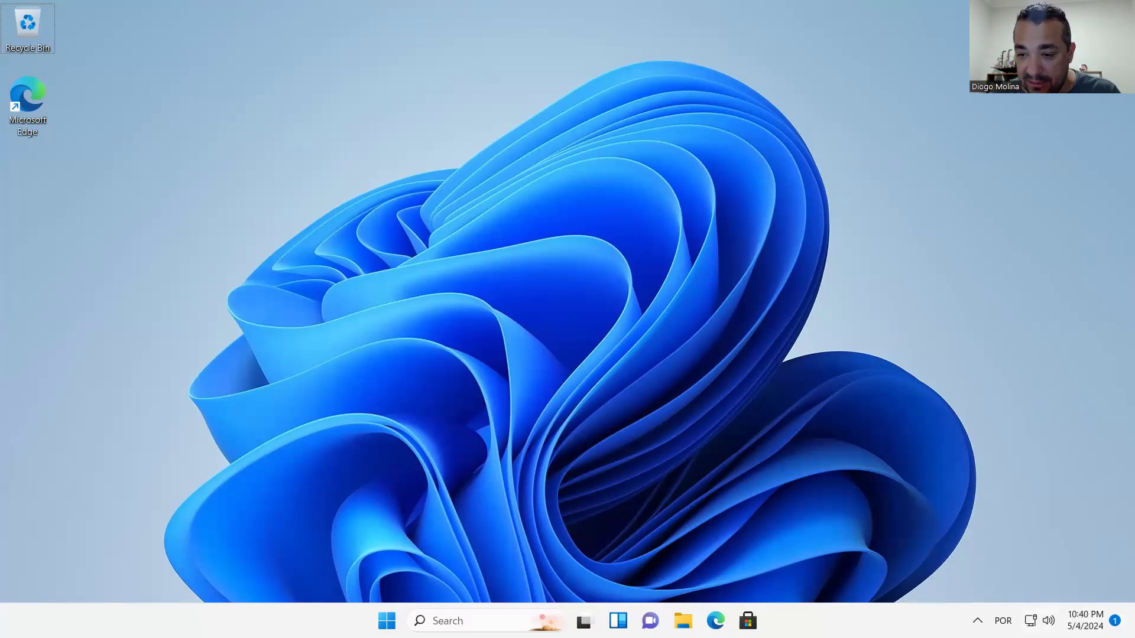
# Step: Open the Global Secure Access client's advanced diagnostics on the Windows 11 machine and inspect its overview details and health check
pyautogui.click(977, 621)
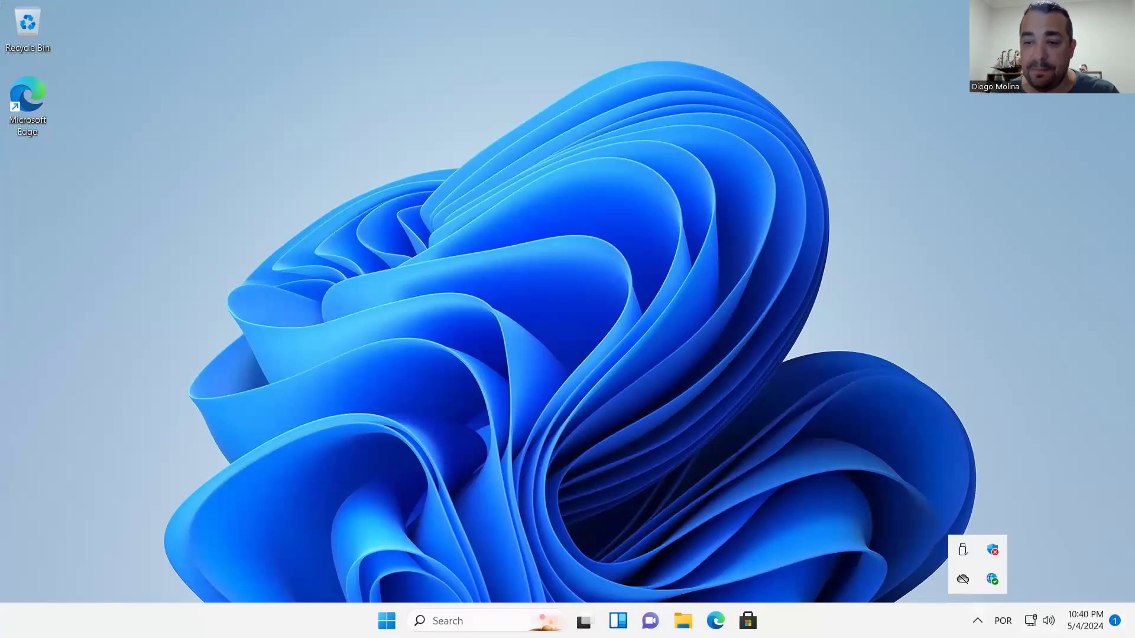
pyautogui.rightClick(992, 581)
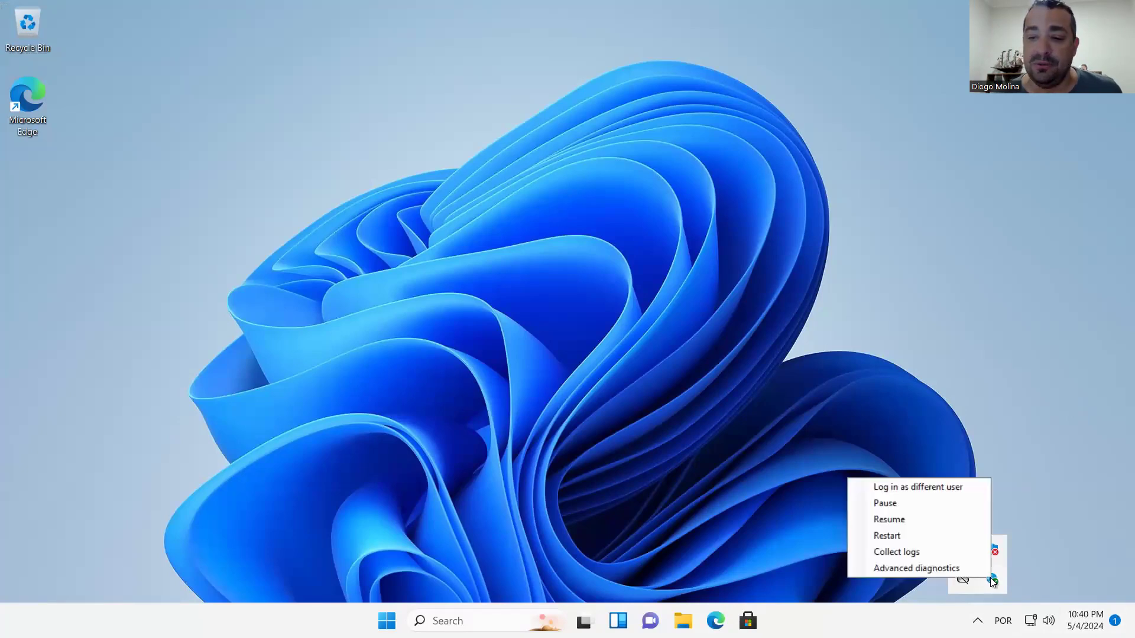
pyautogui.click(903, 568)
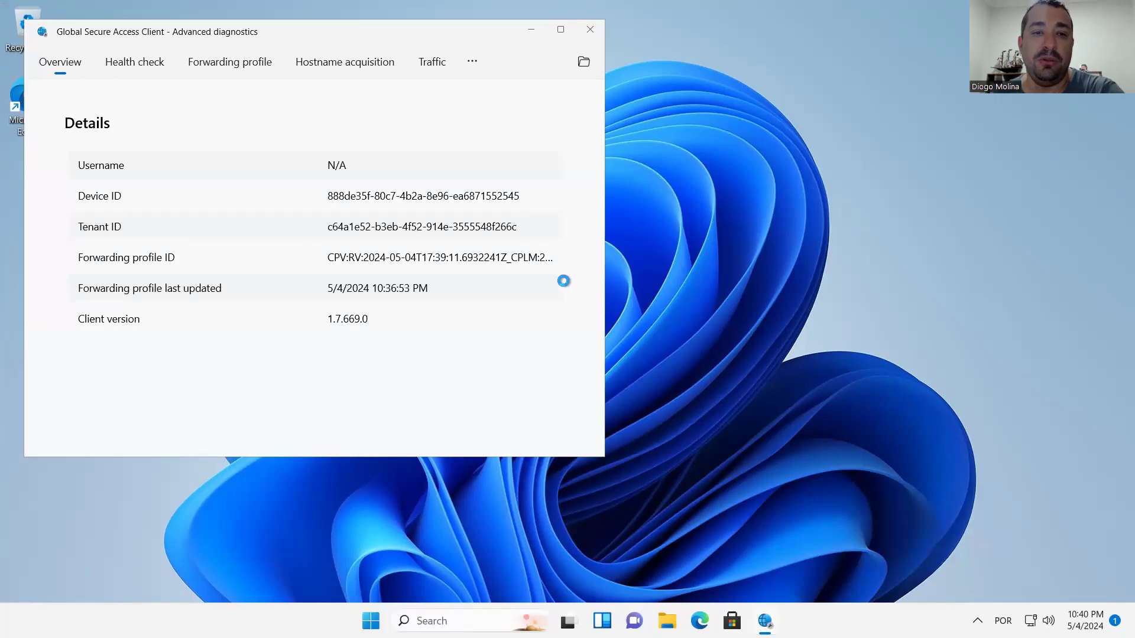
pyautogui.moveTo(377, 37); pyautogui.dragTo(762, 69)
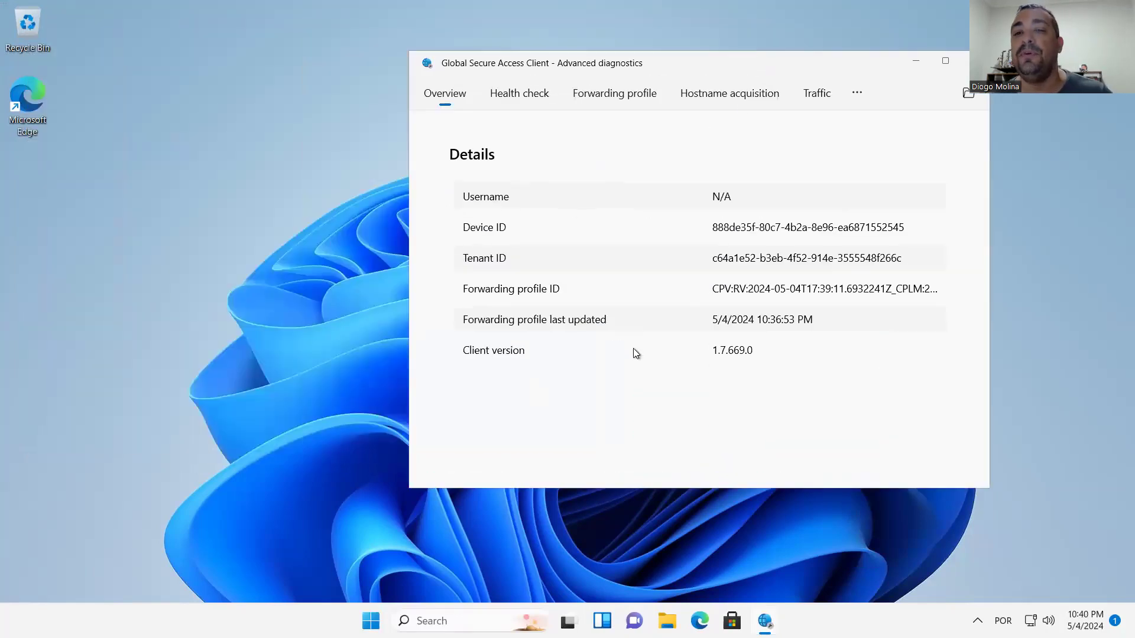
pyautogui.click(516, 98)
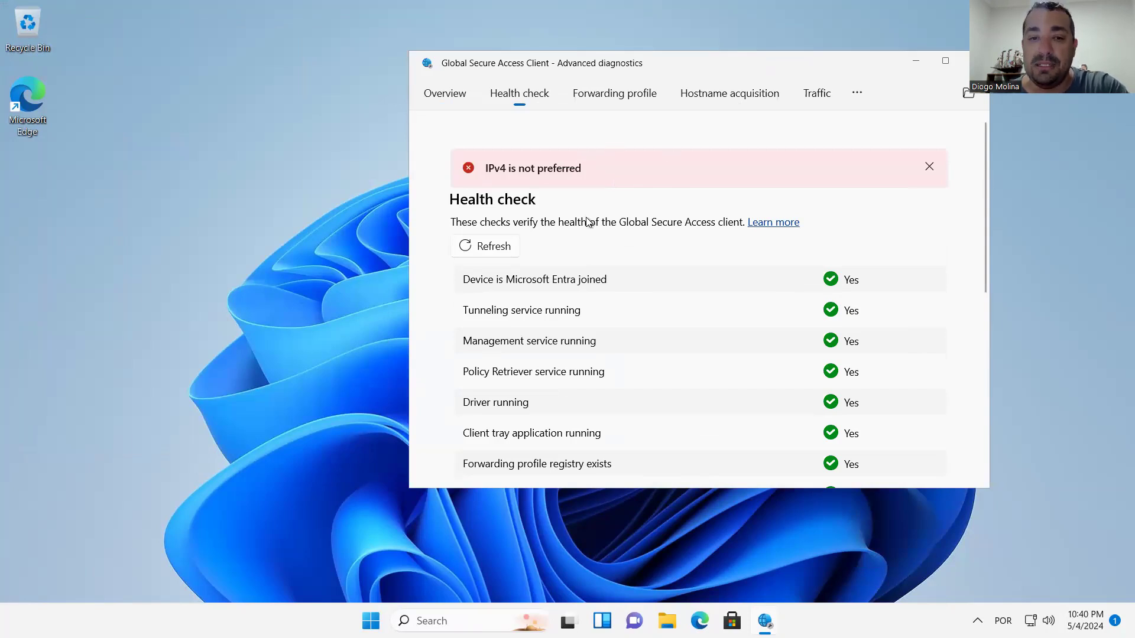
# Step: Examine the forwarding profile's private access rules in the maximized diagnostics window, then view the network traffic page
pyautogui.click(623, 97)
pyautogui.click(946, 60)
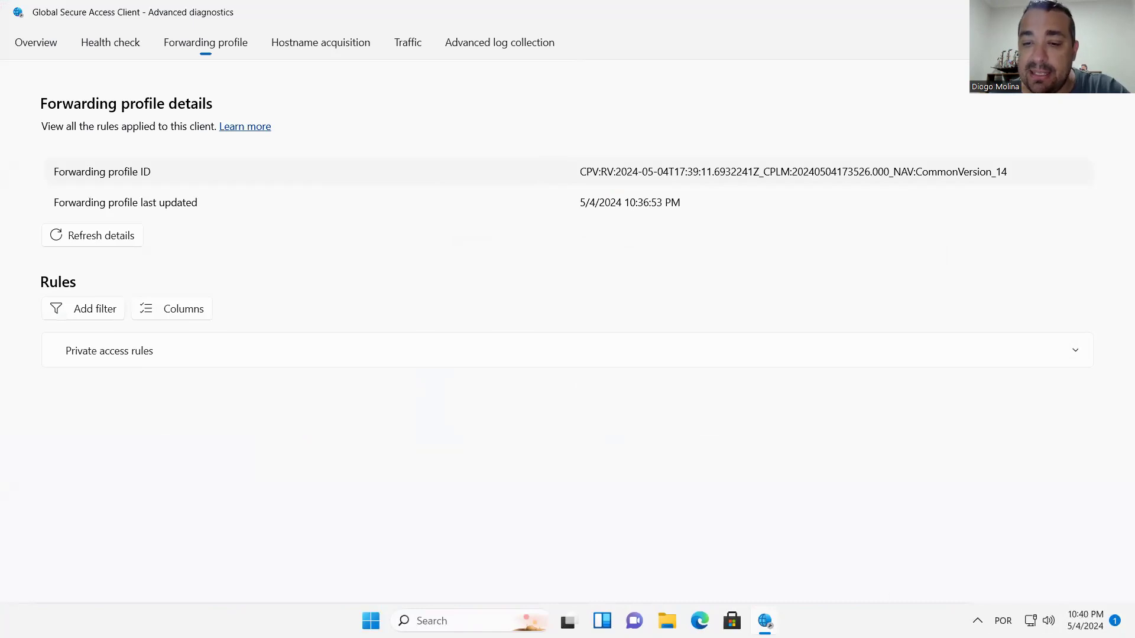
pyautogui.click(1075, 351)
pyautogui.scroll(-1, 562, 289)
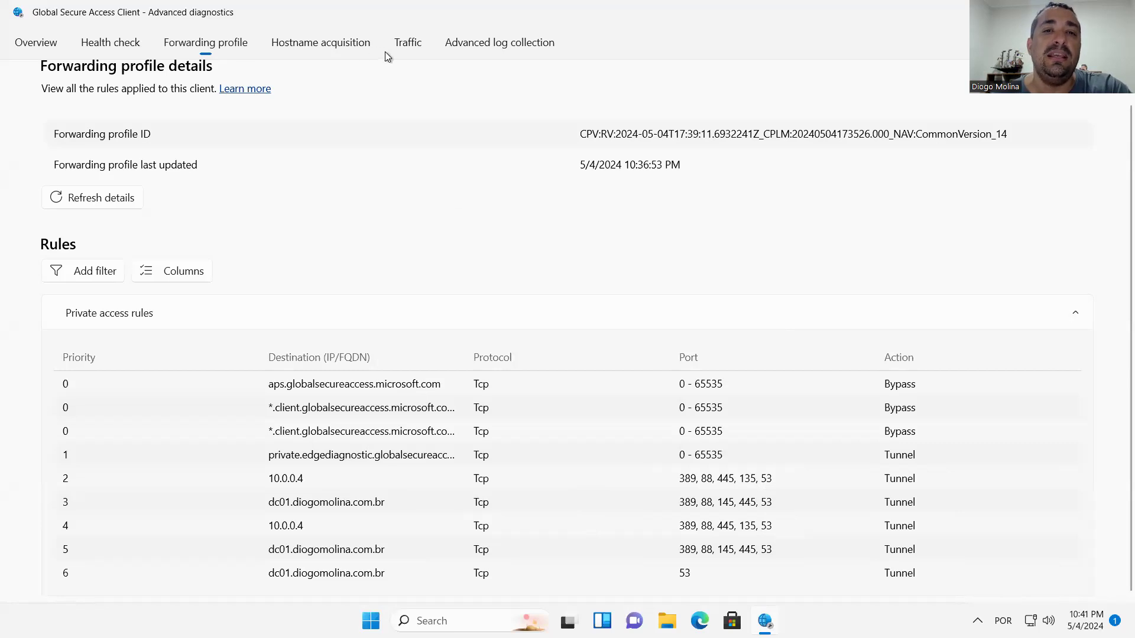
pyautogui.click(404, 46)
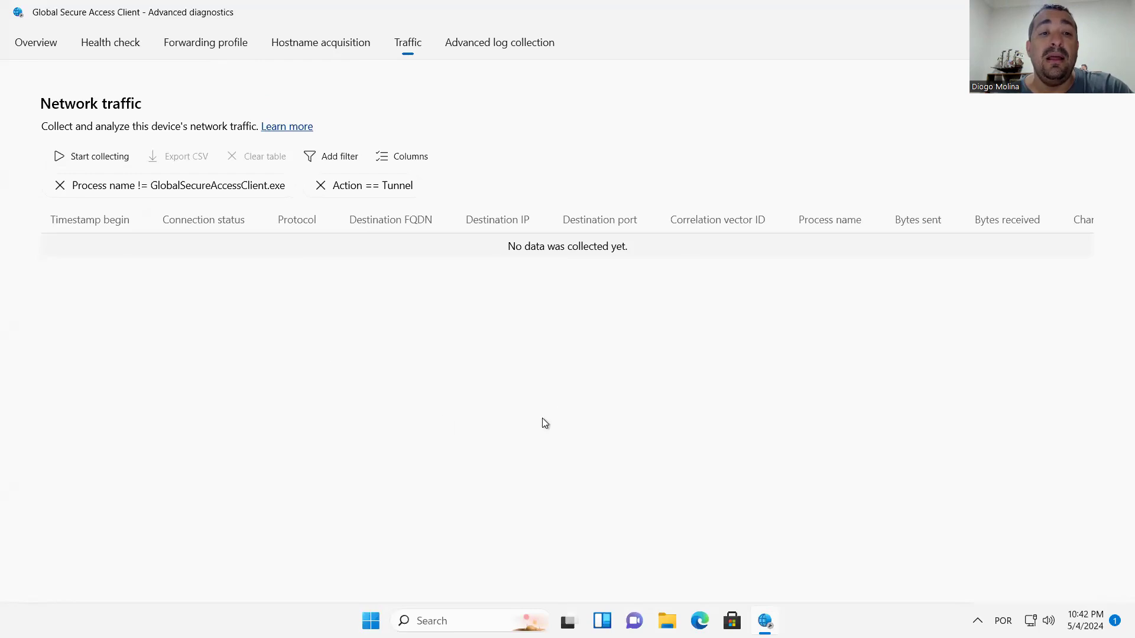
# Step: Try to open the DC01 network shares in File Explorer using the server's fully qualified domain name
pyautogui.press('super+e')
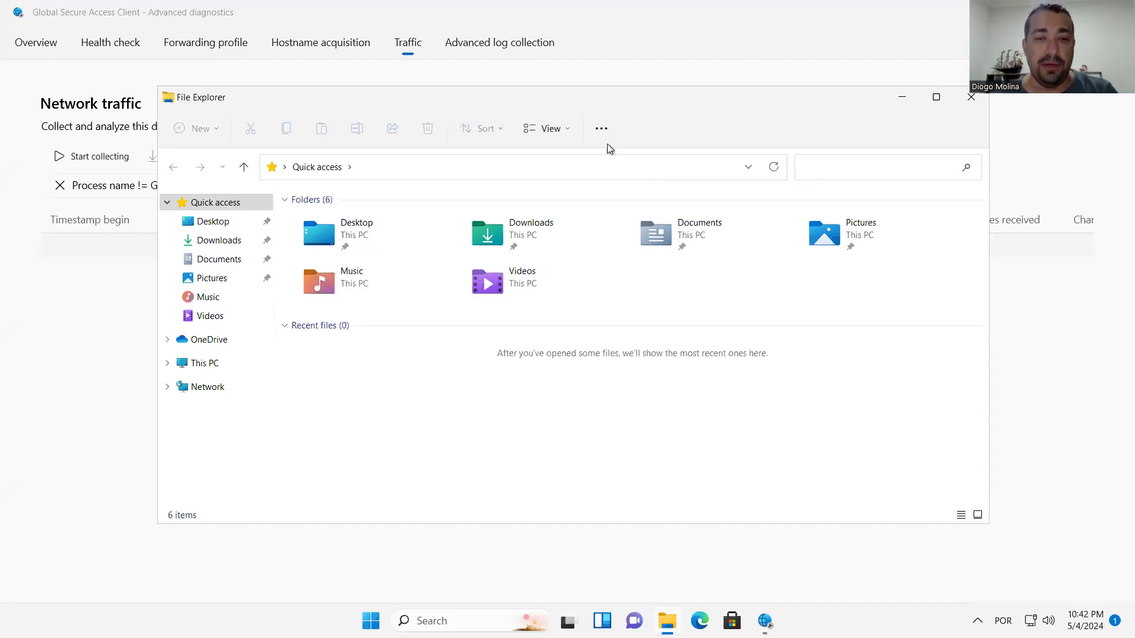
pyautogui.click(459, 168)
pyautogui.write('\\\\')
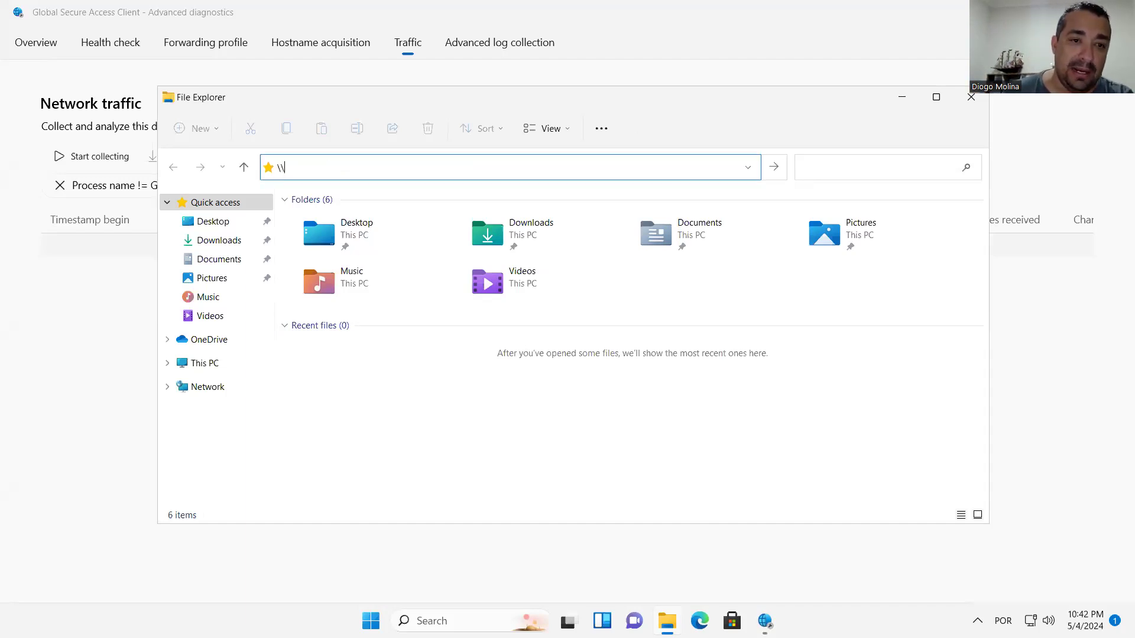
pyautogui.write('DC01')
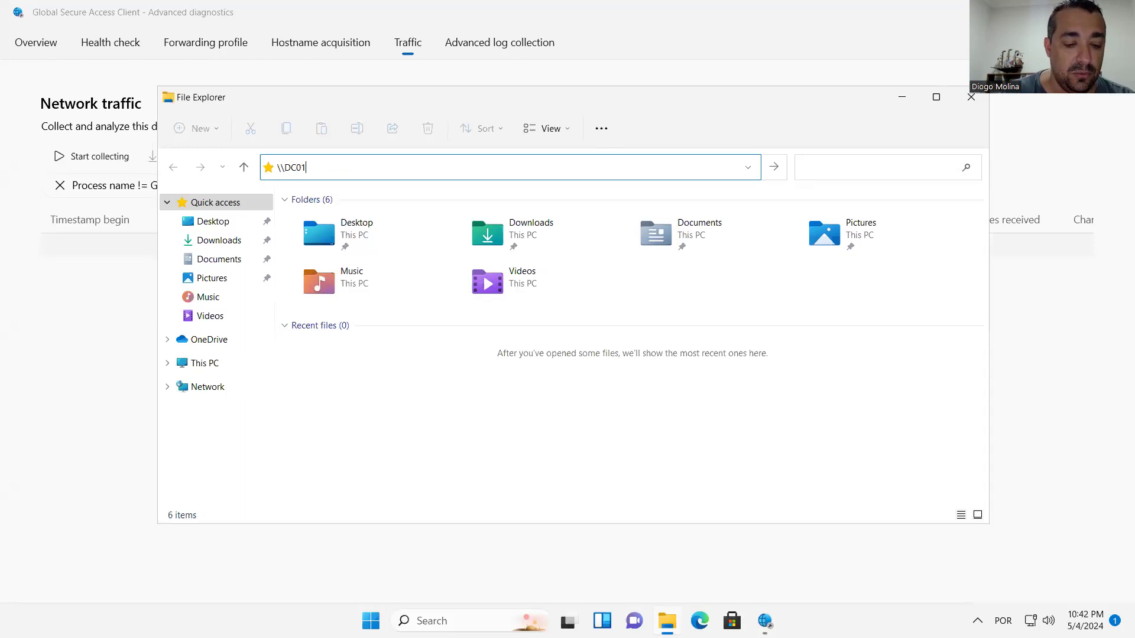
pyautogui.write('.DIOGOMOL')
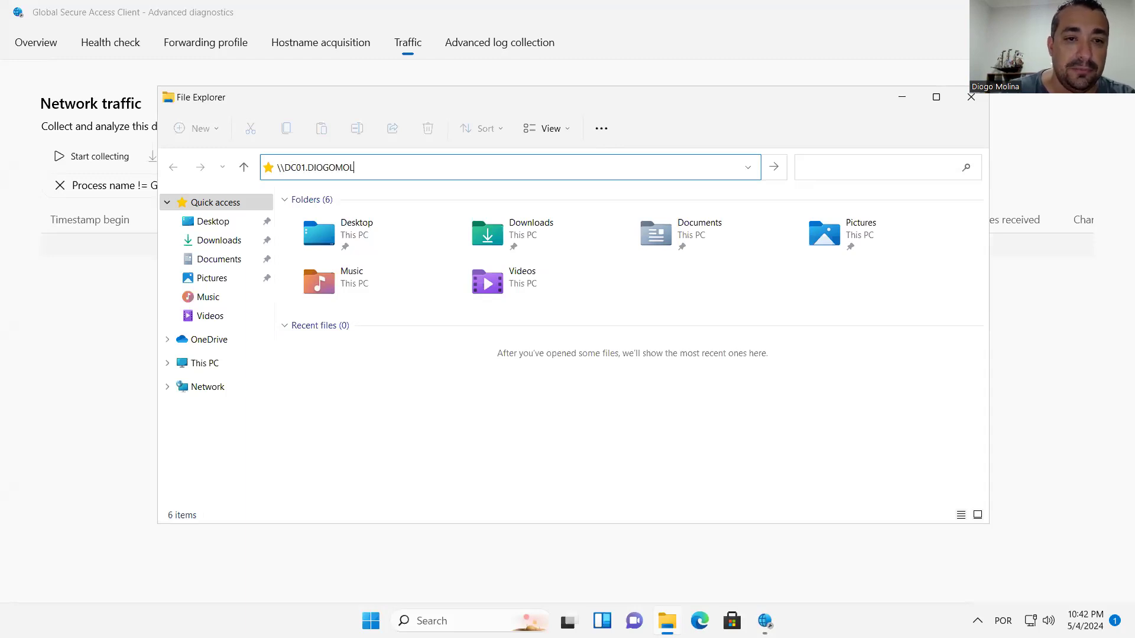
pyautogui.write('INA.CO')
pyautogui.press('BackSpace')
pyautogui.press('BackSpace')
pyautogui.write('COM')
pyautogui.press('BackSpace')
pyautogui.press('BackSpace')
pyautogui.press('BackSpace')
pyautogui.write('.COM.BR')
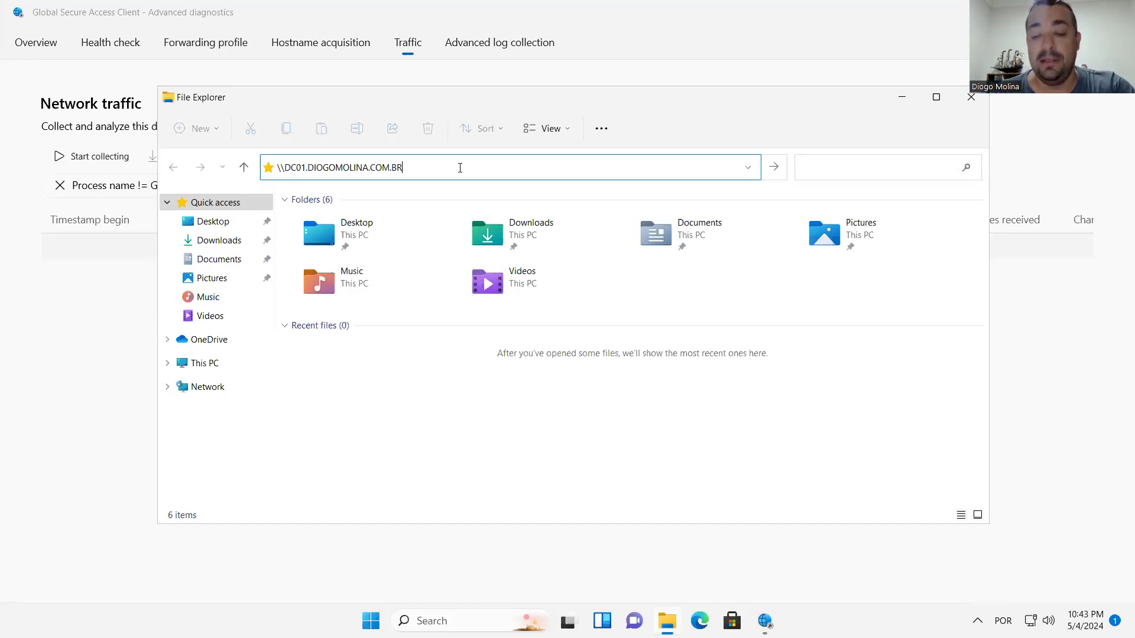
pyautogui.press('Return')
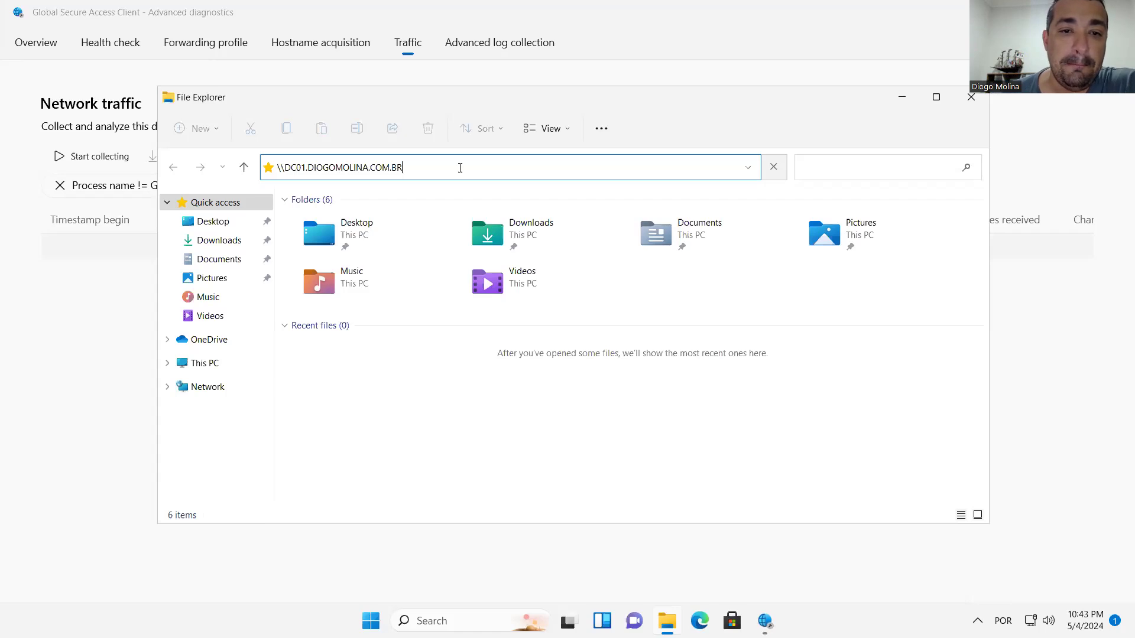
pyautogui.press('Return')
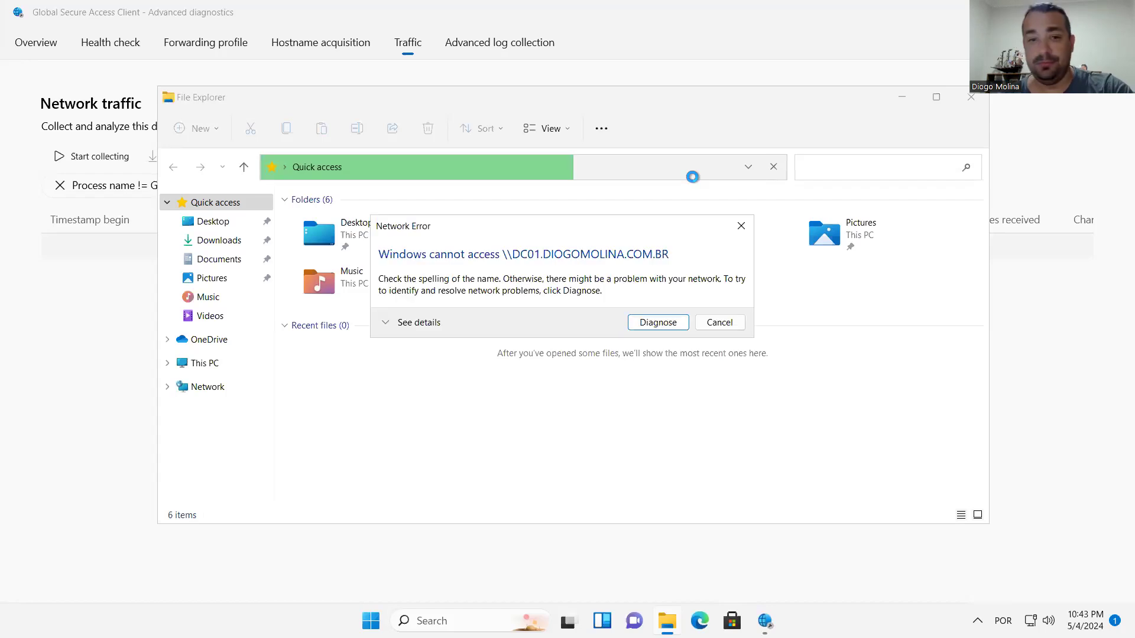
pyautogui.click(723, 323)
pyautogui.moveTo(381, 7)
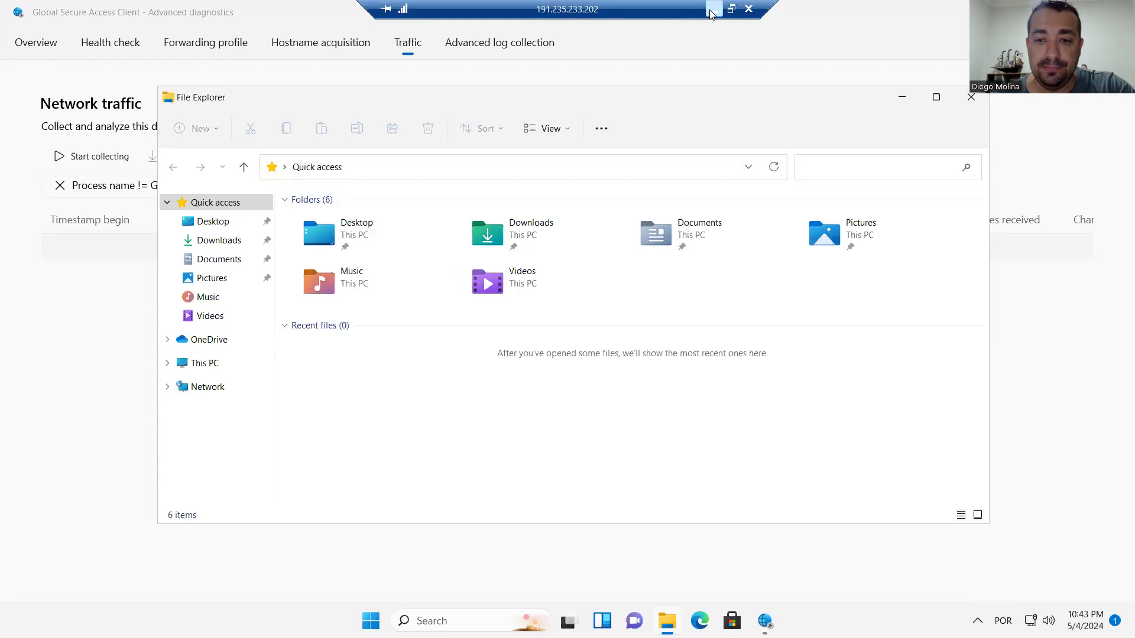
# Step: Retry the network path to DC01 using the suggested fully qualified domain name, then dismiss the error
pyautogui.click(413, 168)
pyautogui.write('\\\\dc')
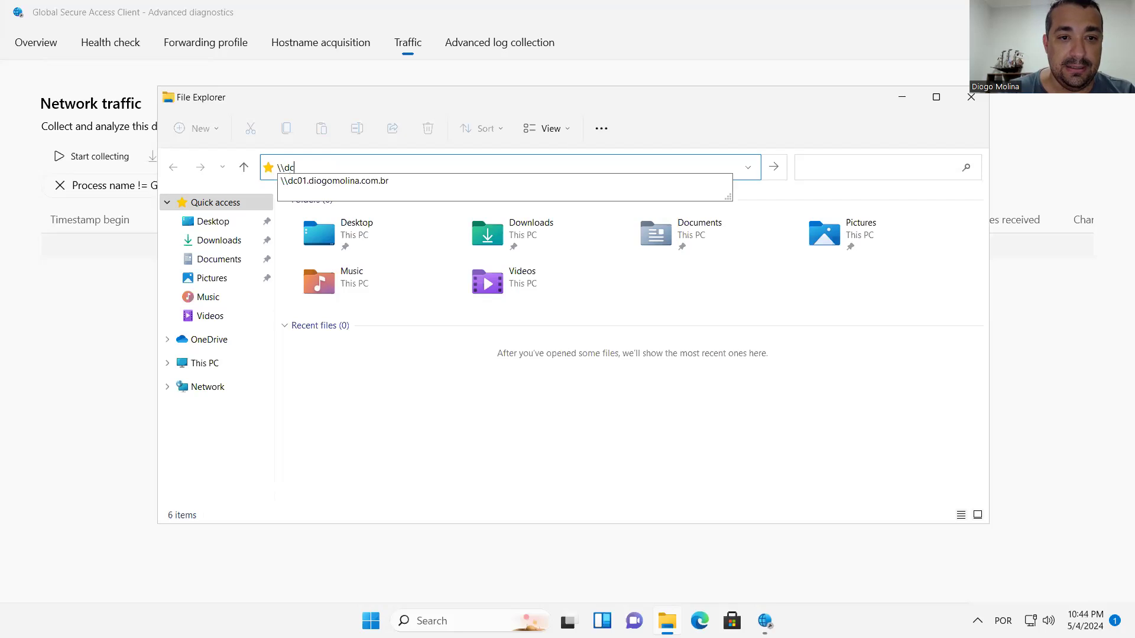
pyautogui.click(349, 187)
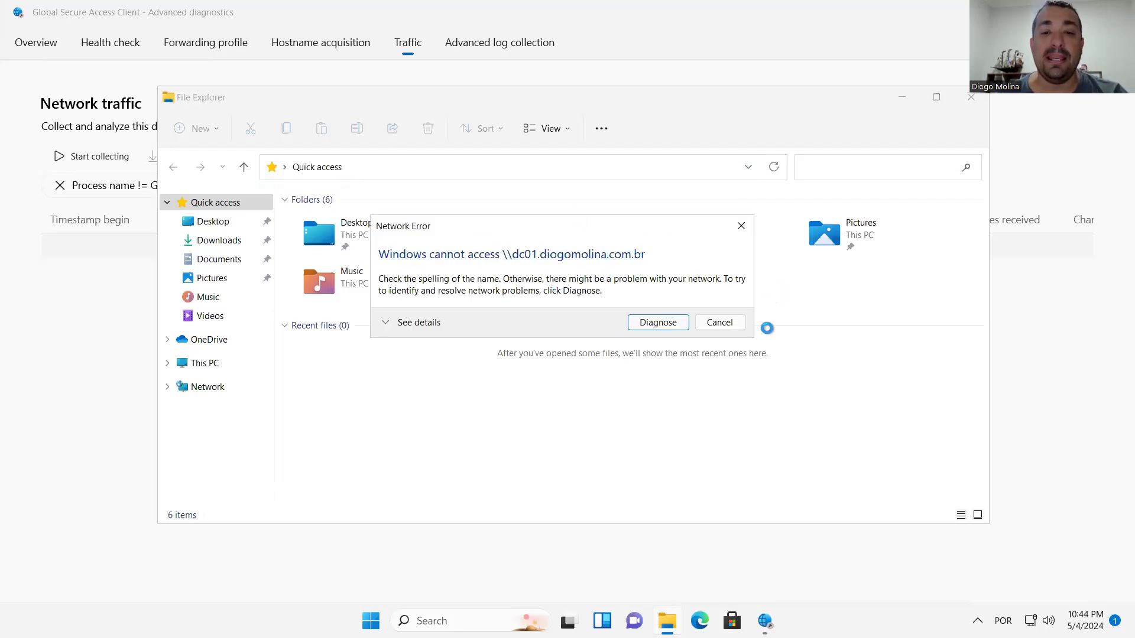
pyautogui.click(720, 322)
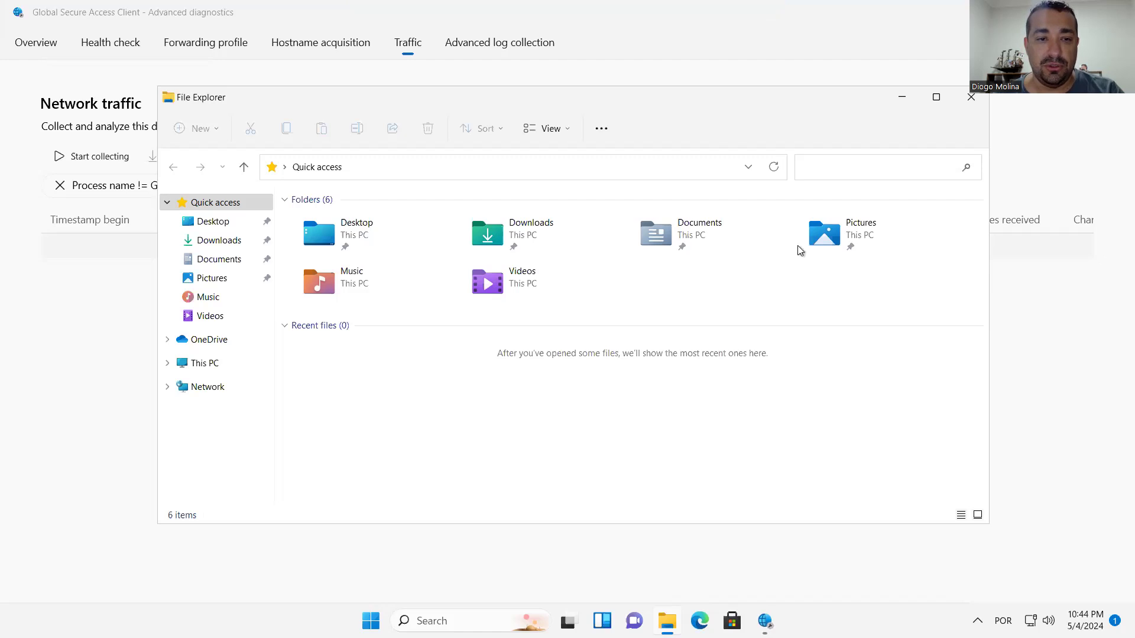
# Step: Return to the diagnostics window and restart the Global Secure Access client
pyautogui.hotkey('alt', 'Tab')
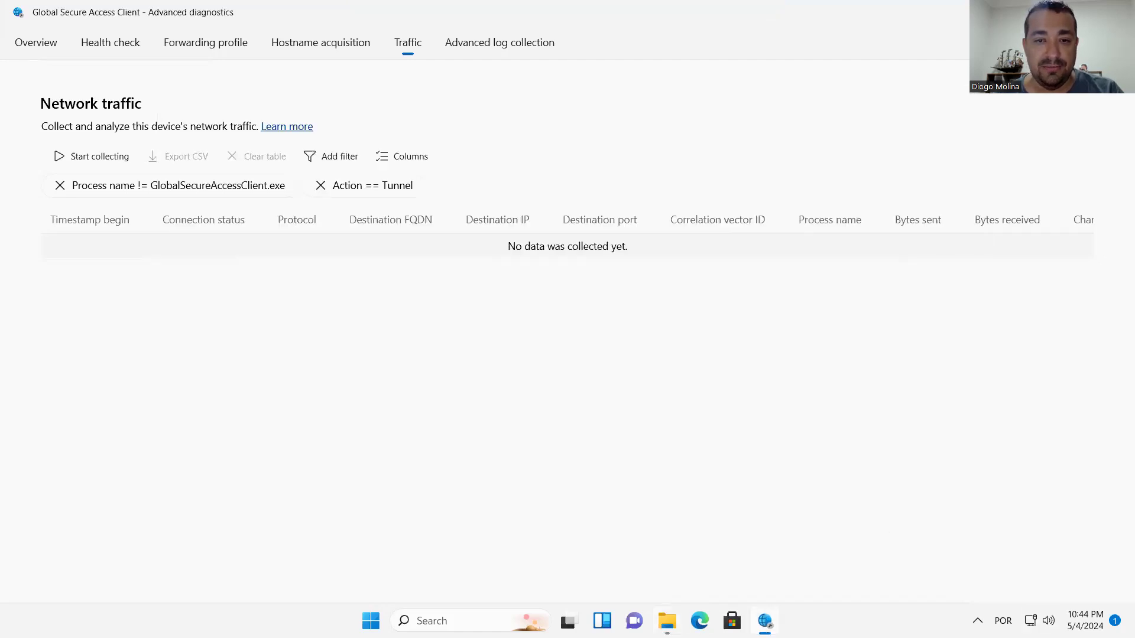
pyautogui.click(977, 621)
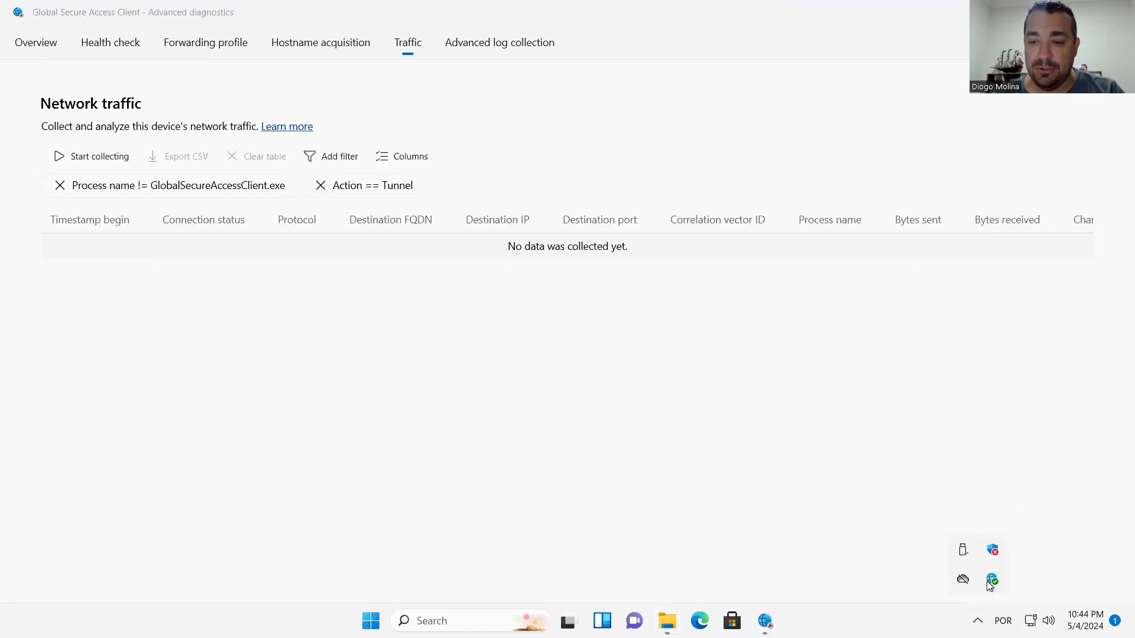
pyautogui.rightClick(993, 578)
pyautogui.click(908, 540)
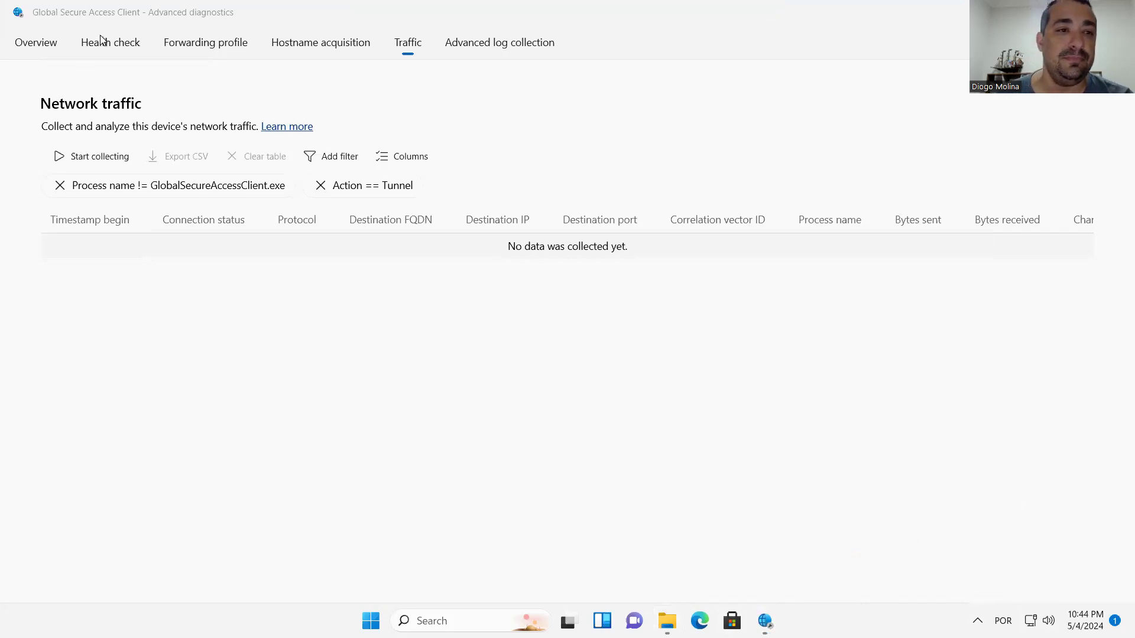
# Step: Review the client's health check results and refresh the forwarding profile details with the private access rules
pyautogui.click(84, 45)
pyautogui.scroll(-4, 666, 402)
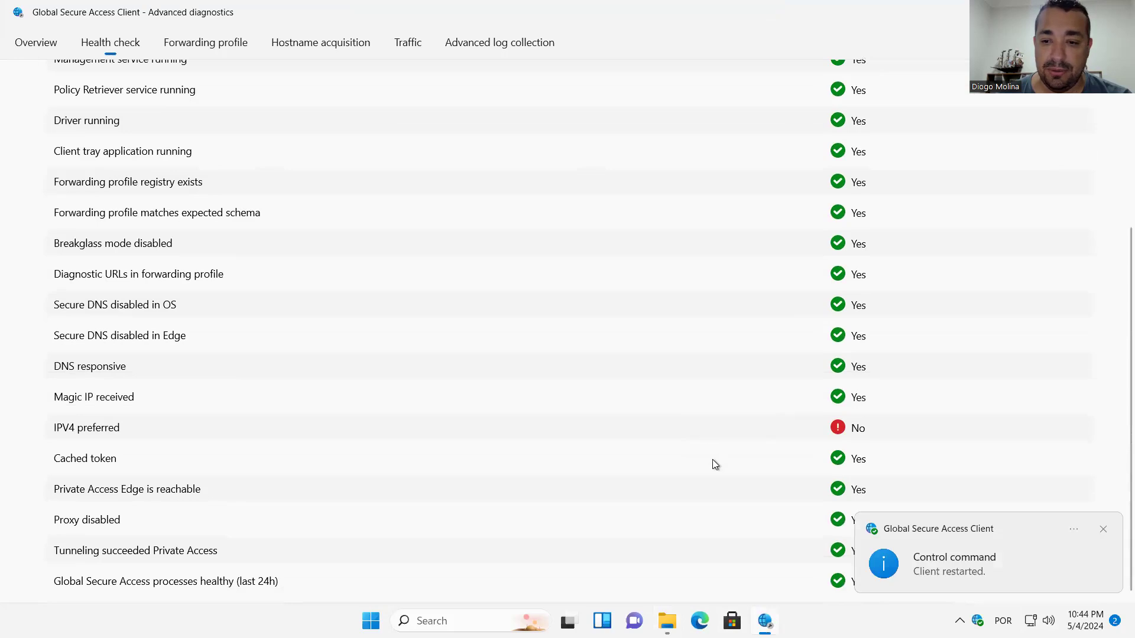
pyautogui.scroll(4, 772, 360)
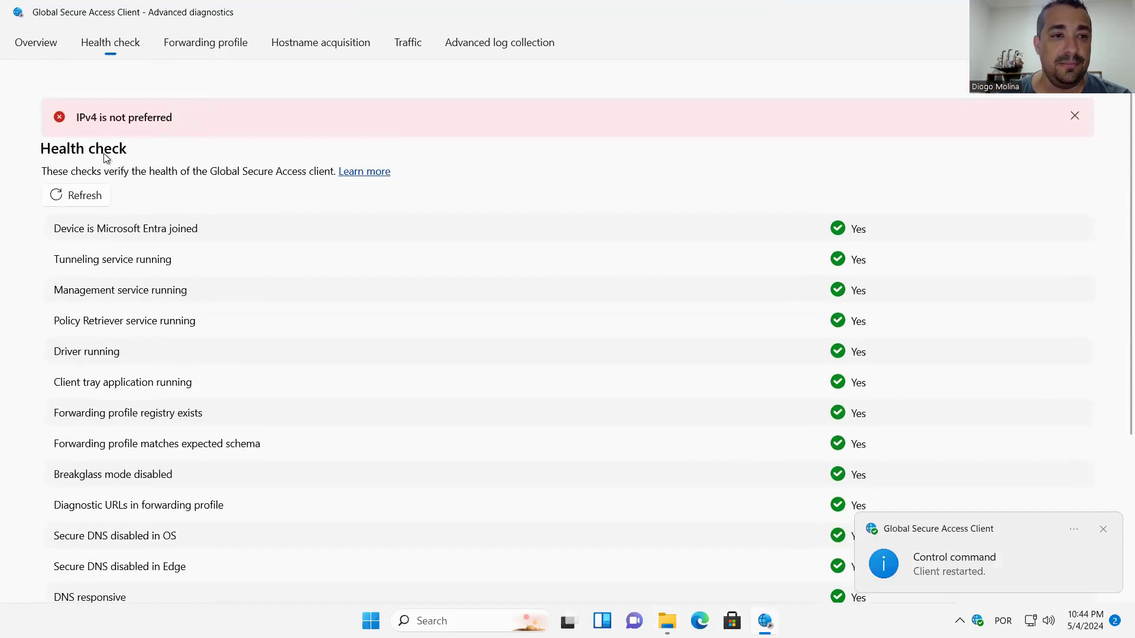
pyautogui.click(200, 46)
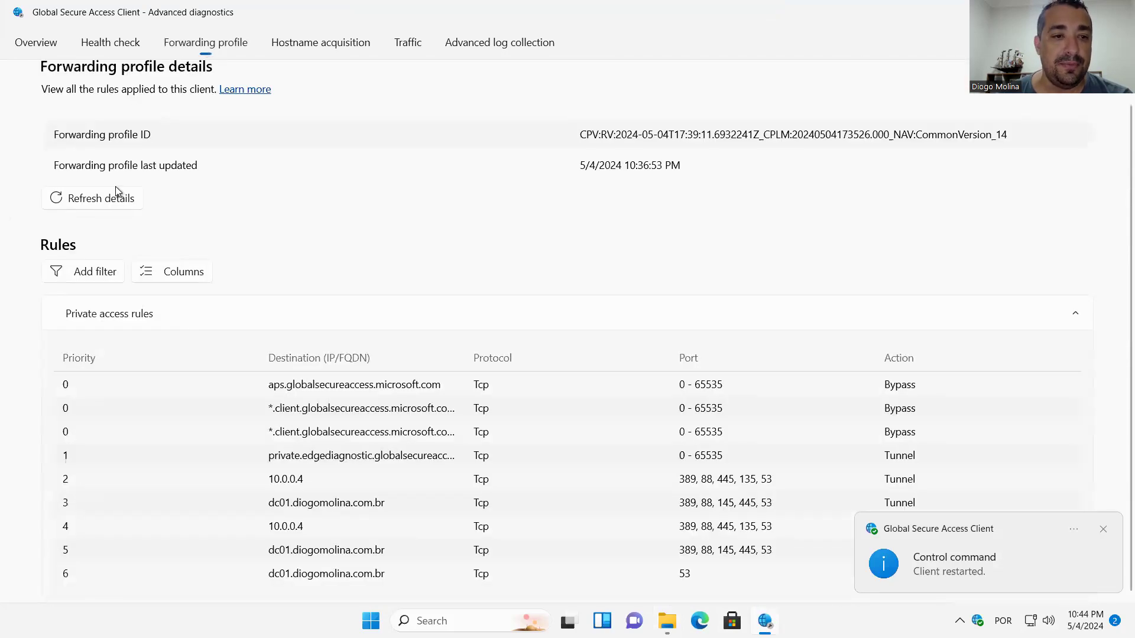
pyautogui.click(110, 199)
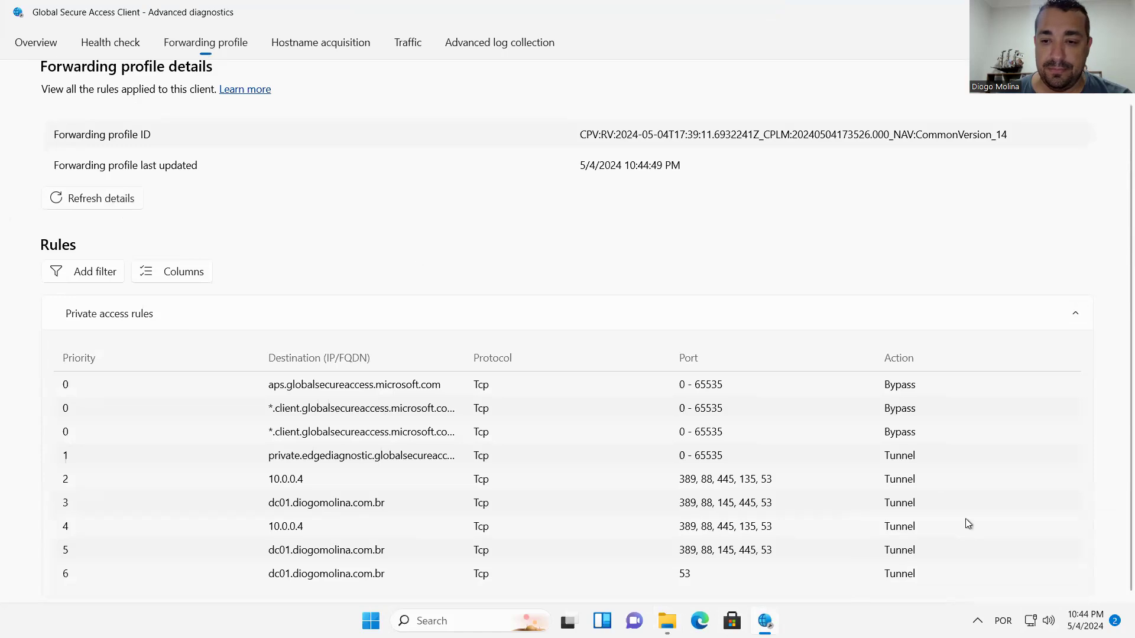
pyautogui.scroll(1, 733, 485)
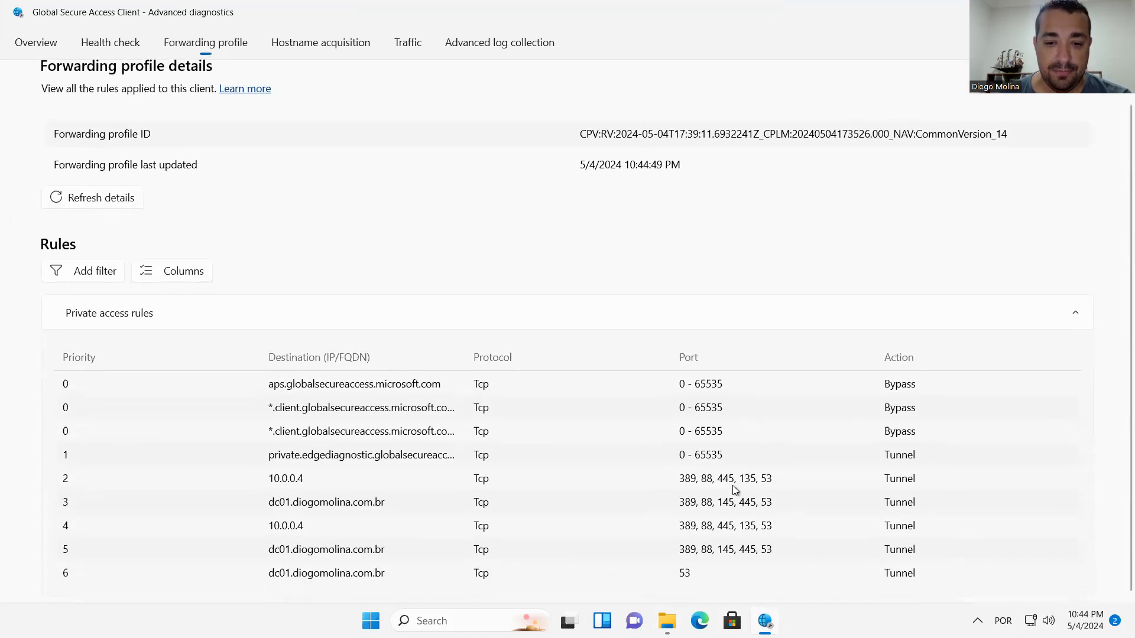
# Step: Open the DC01 network location in File Explorer using the suggested fully qualified domain name
pyautogui.click(667, 621)
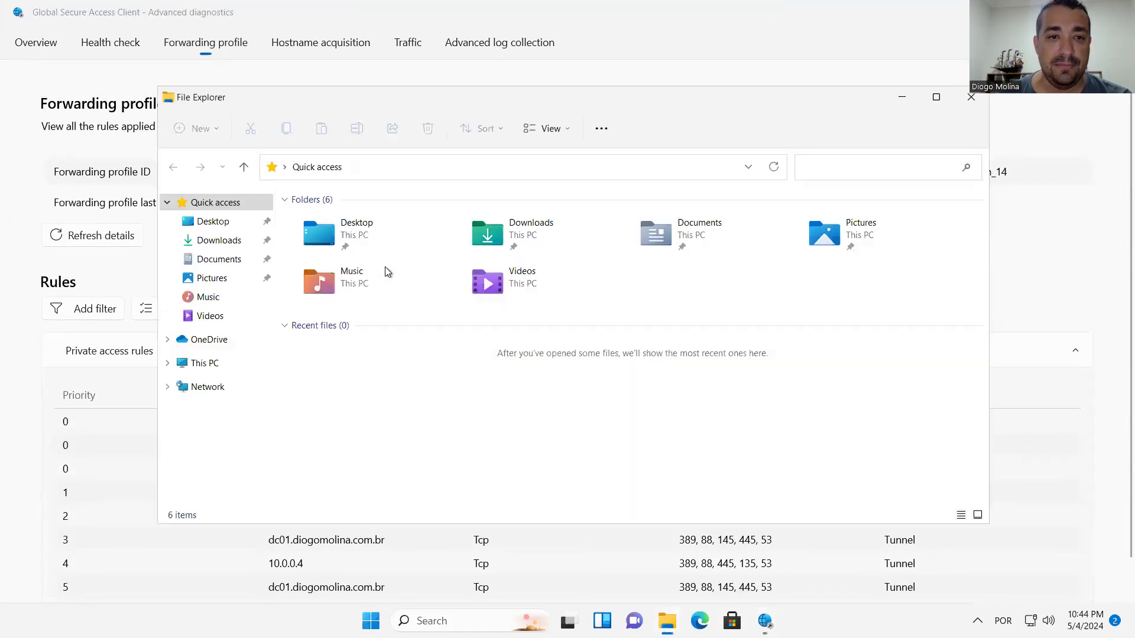
pyautogui.click(411, 168)
pyautogui.write('\\\\')
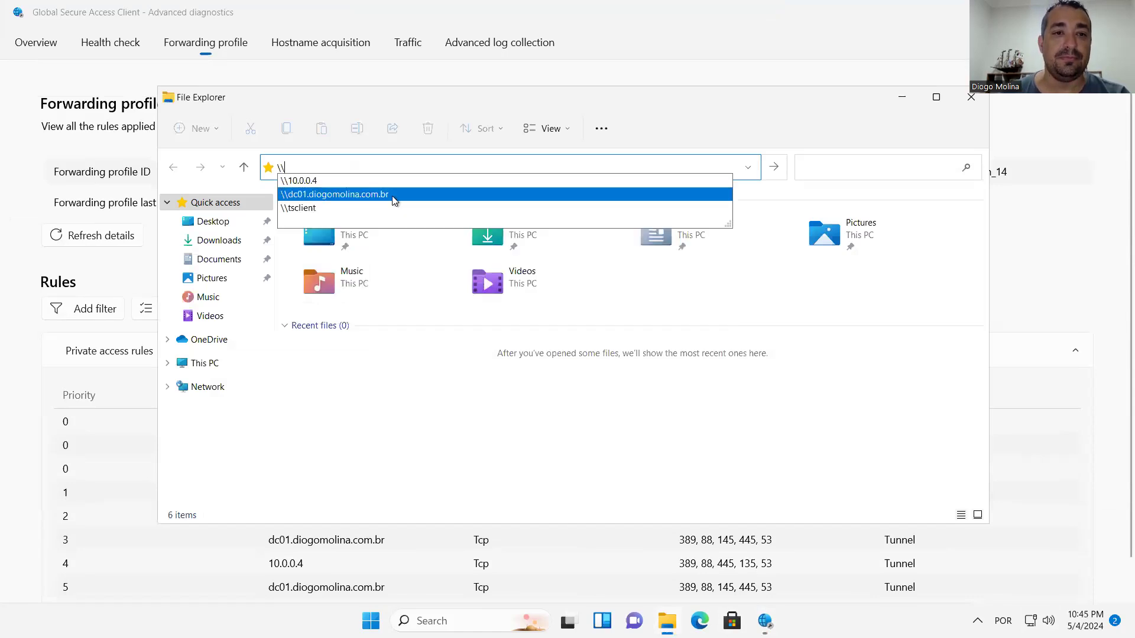
pyautogui.click(394, 201)
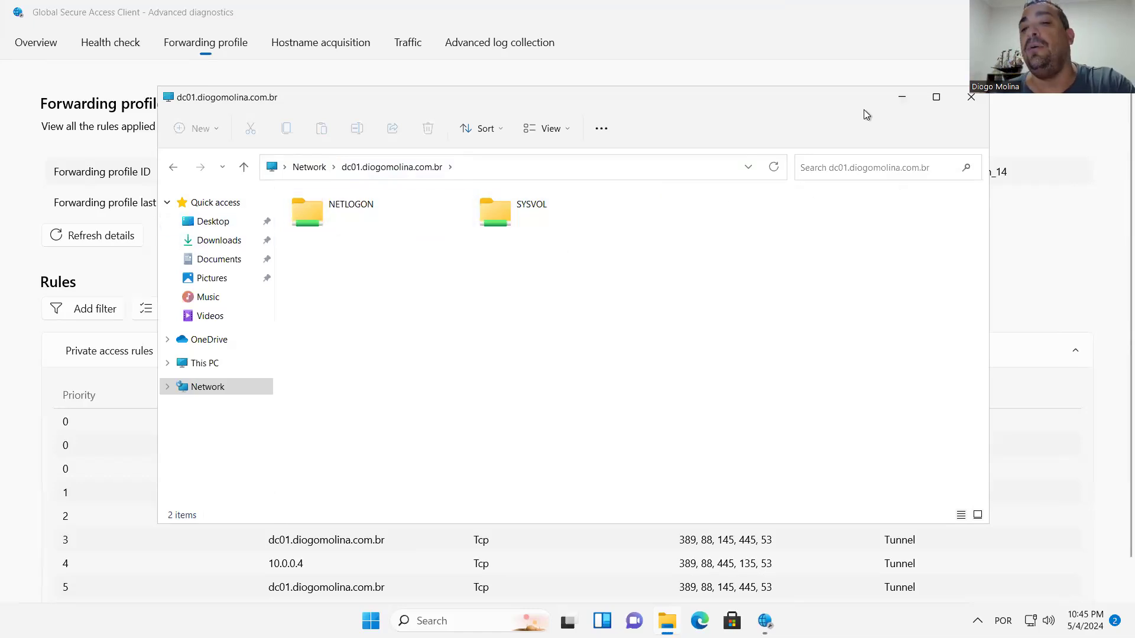
# Step: Minimize the DC01 network share window and review the private access rules in the forwarding profile
pyautogui.click(901, 98)
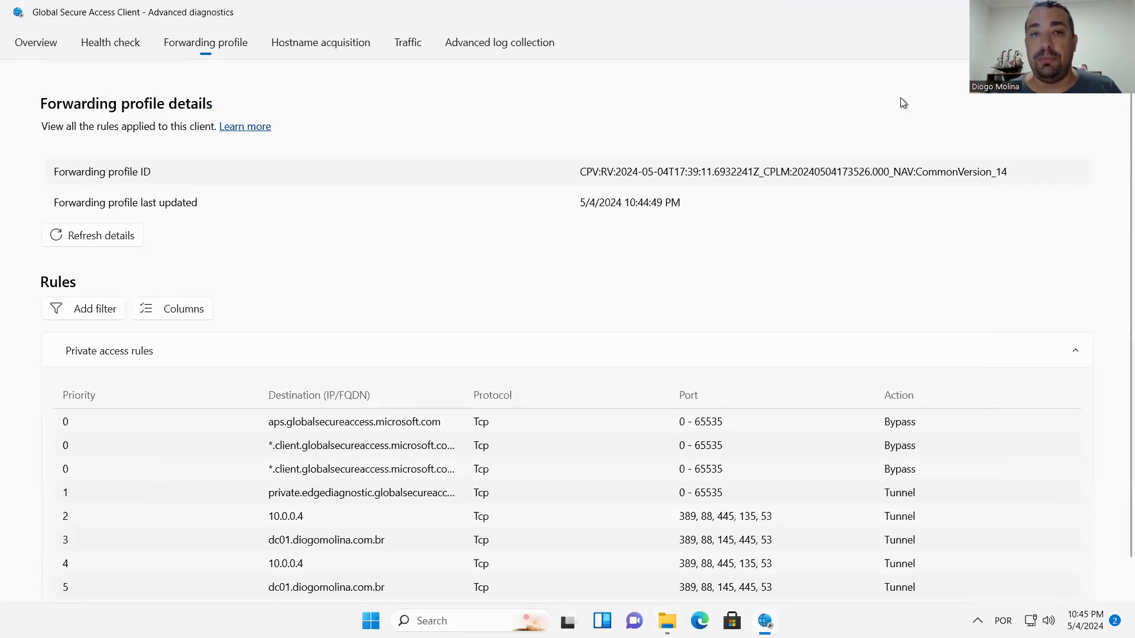
pyautogui.scroll(-1, 651, 412)
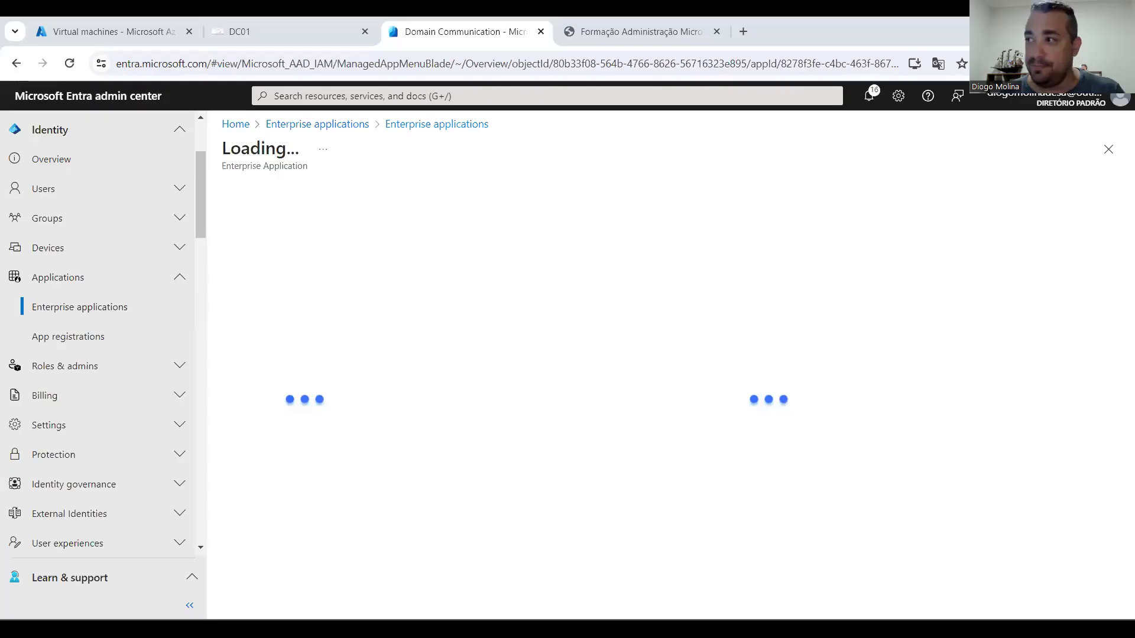
# Step: Switch to the Microsoft Entra admin center and list the enterprise applications under Global Secure Access
pyautogui.scroll(-1, 295, 444)
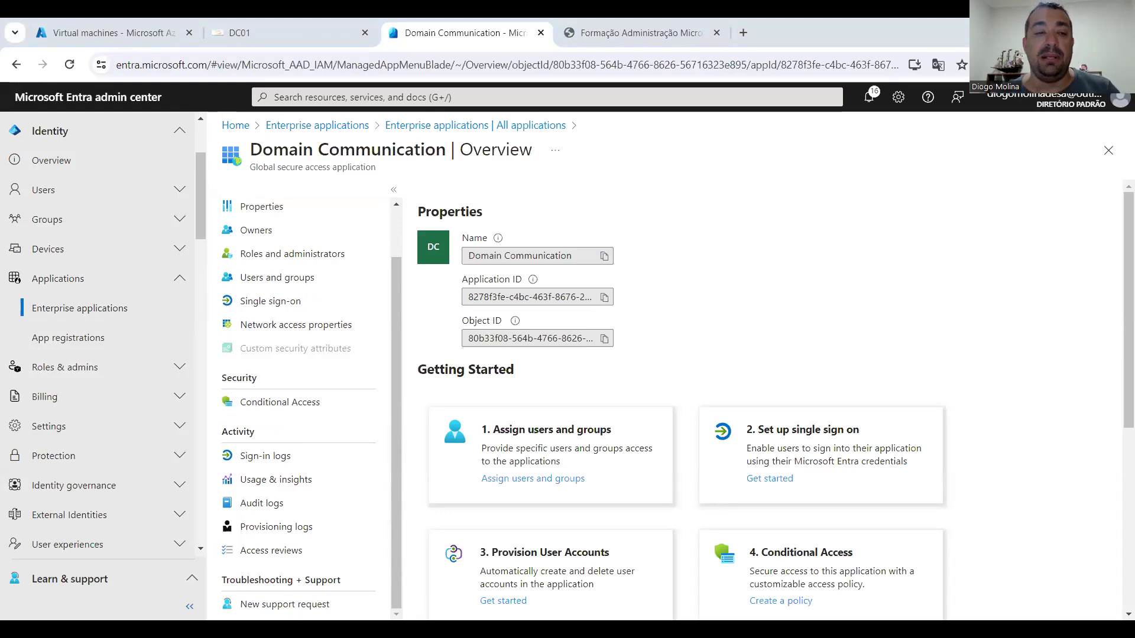
pyautogui.scroll(-6, 113, 387)
pyautogui.scroll(-10, 114, 386)
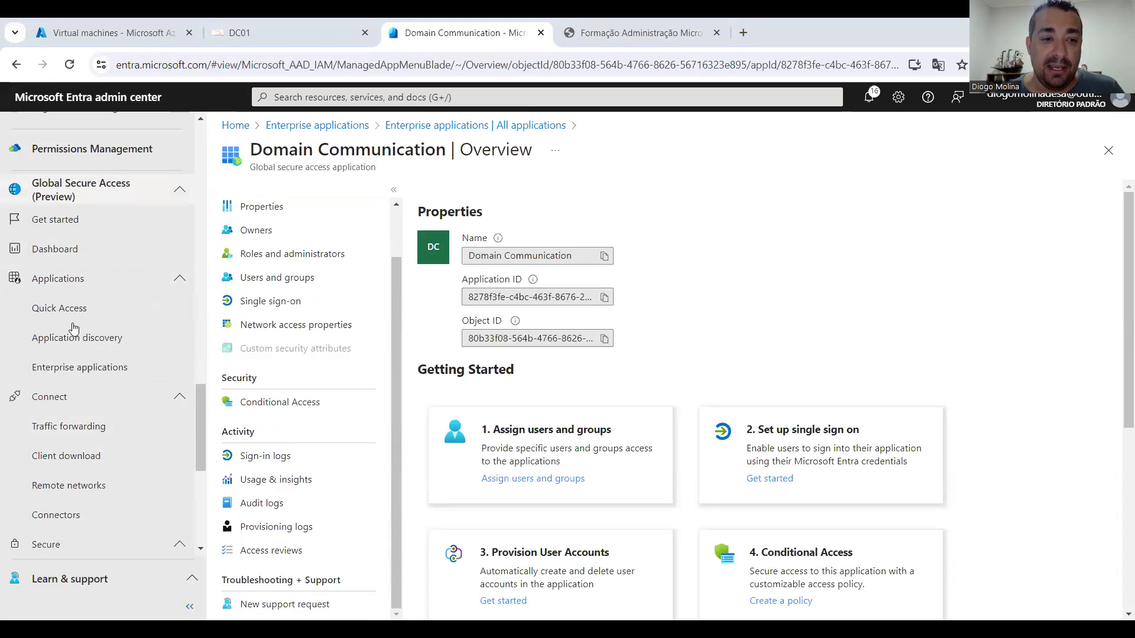
pyautogui.click(78, 365)
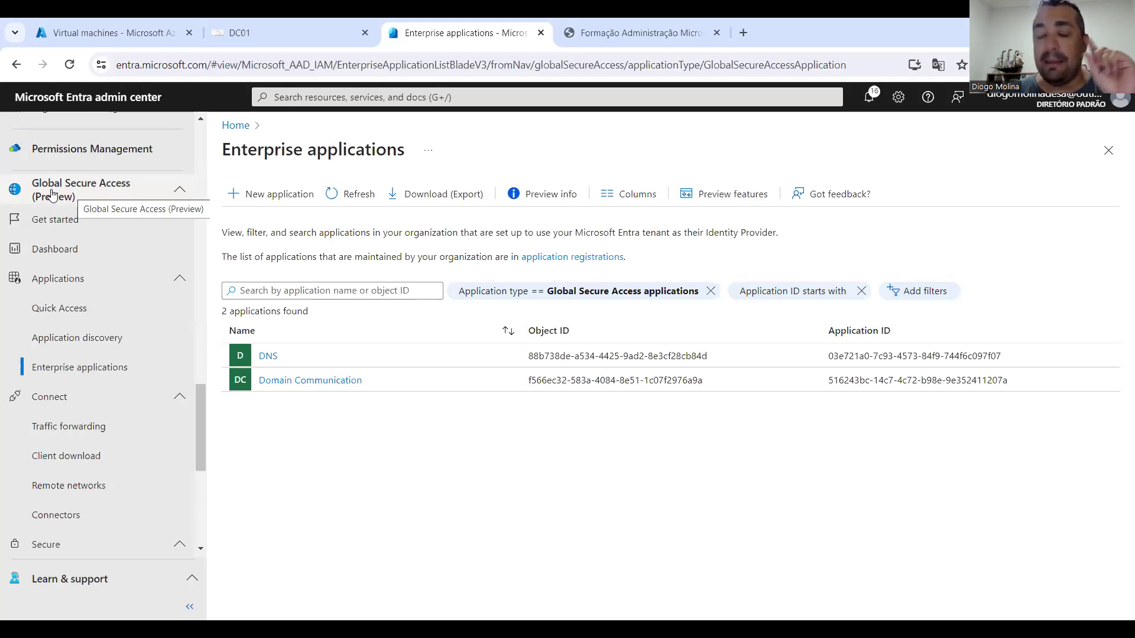
pyautogui.scroll(6, 42, 319)
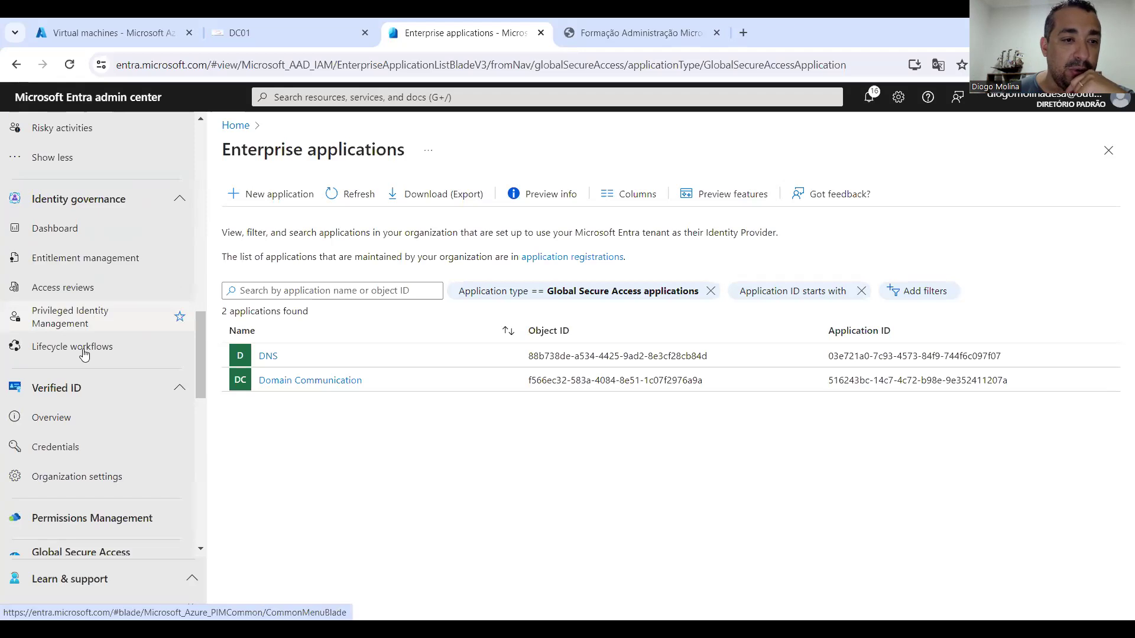
pyautogui.scroll(5, 83, 354)
pyautogui.scroll(-5, 84, 353)
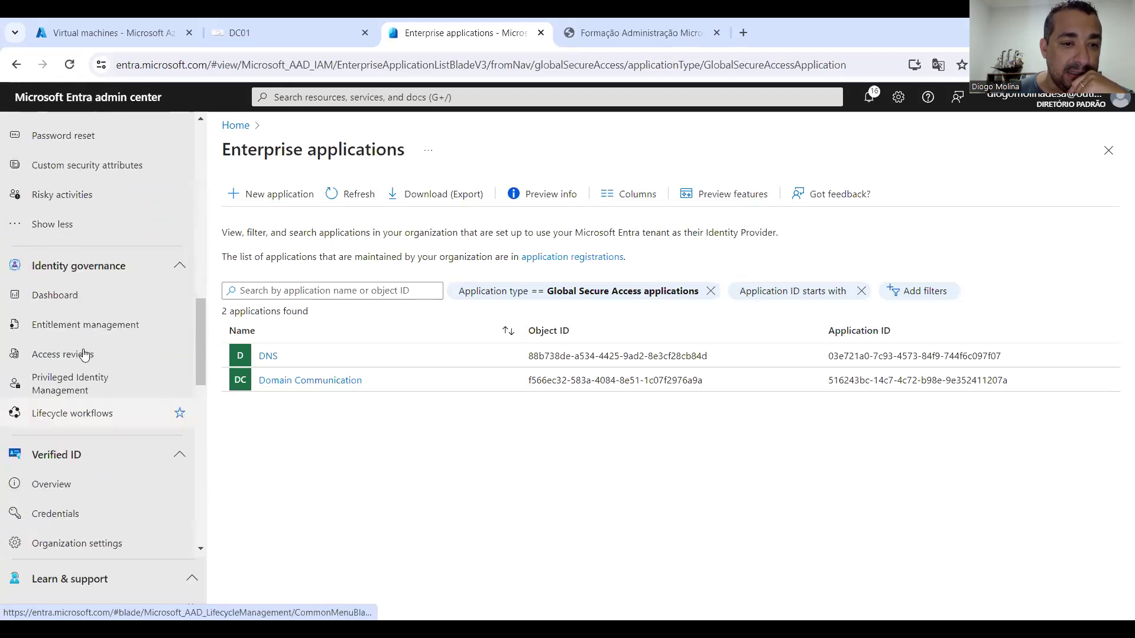
pyautogui.scroll(-6, 84, 354)
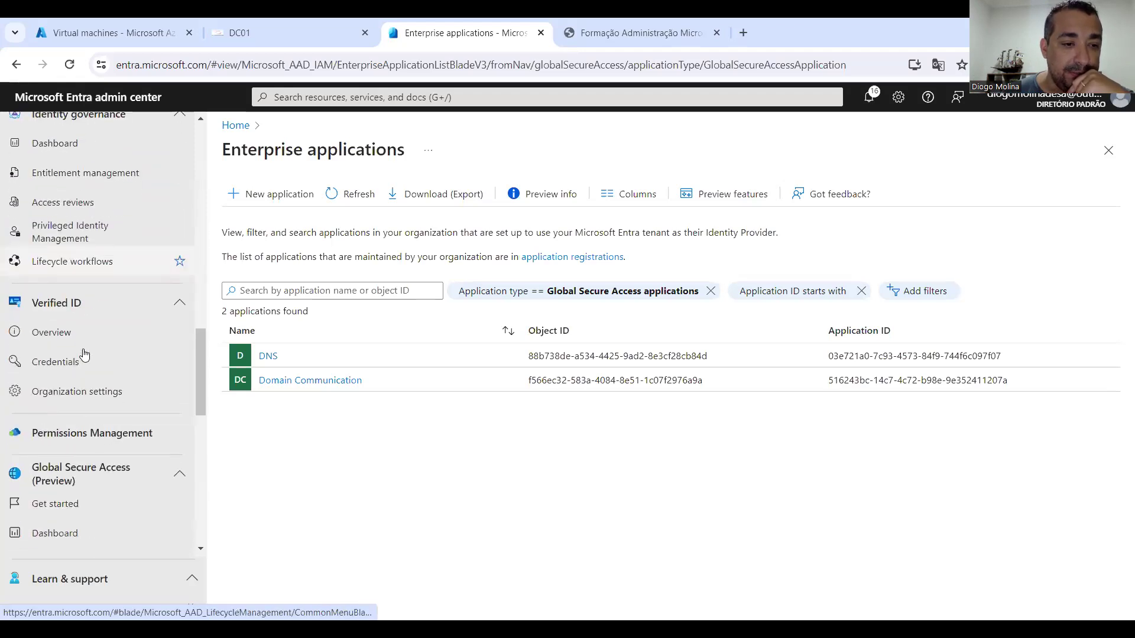
# Step: Open the Domain Communication application's network access properties and examine its IP address and fully qualified domain name segments
pyautogui.click(312, 379)
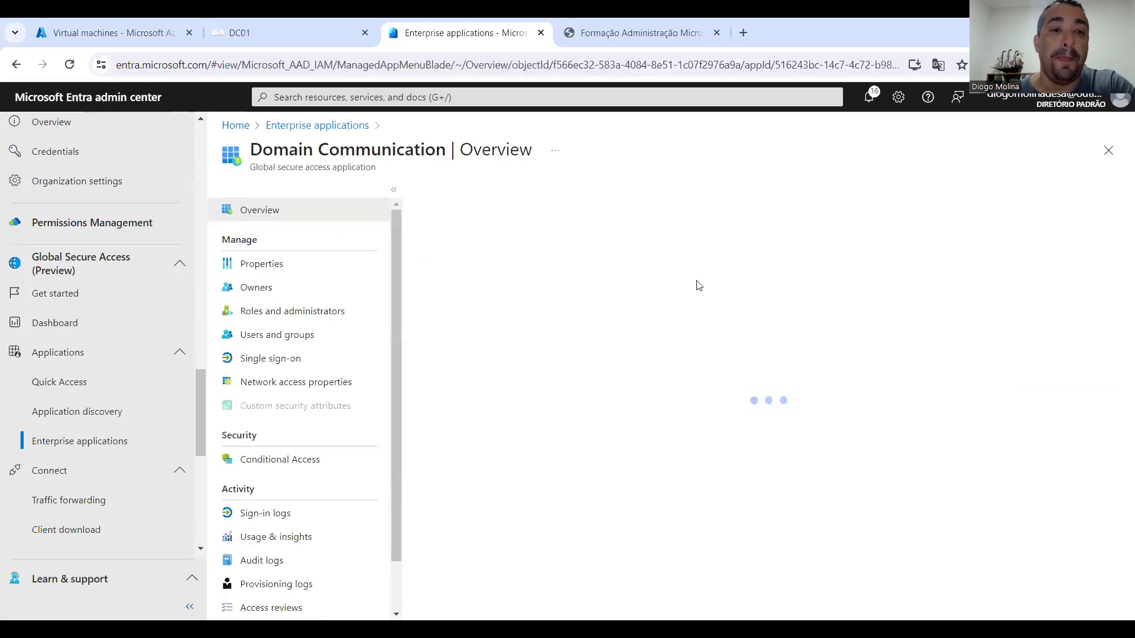
pyautogui.click(276, 383)
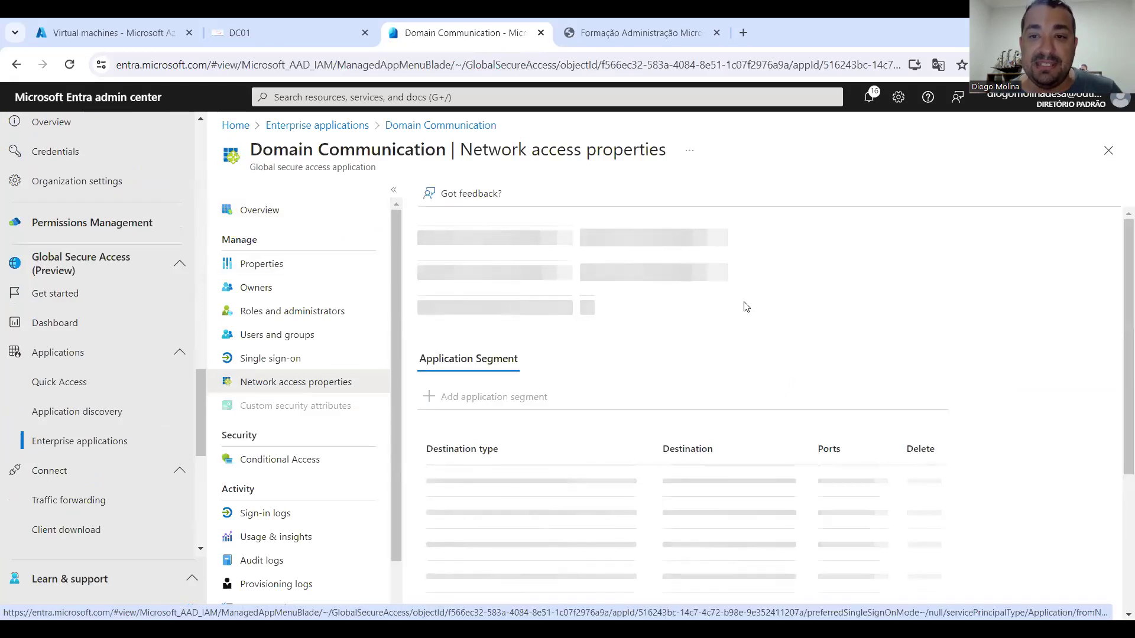
pyautogui.scroll(-1, 697, 450)
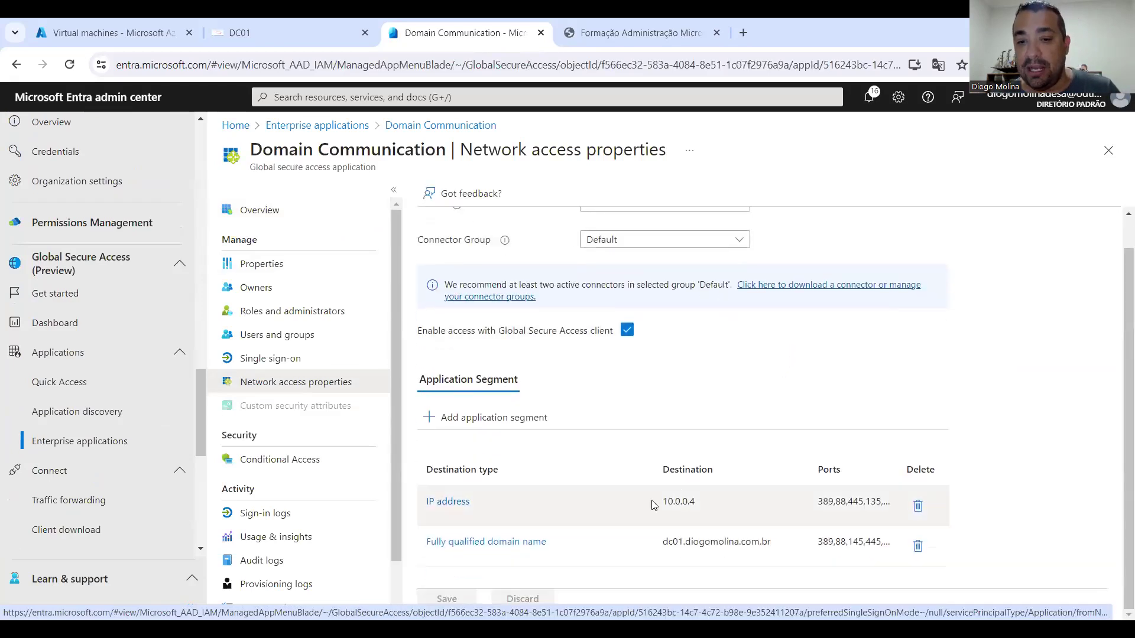
pyautogui.moveTo(653, 504); pyautogui.dragTo(698, 508)
pyautogui.moveTo(660, 543); pyautogui.dragTo(783, 544)
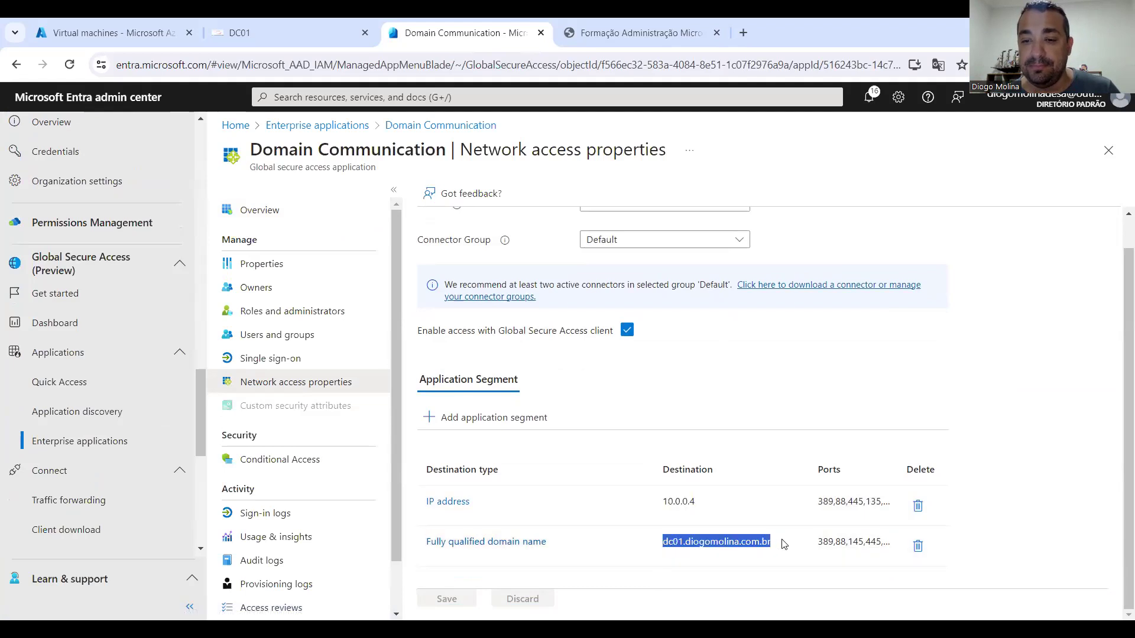
# Step: Start a new Conditional Access policy for the Domain Communication application and name it teste
pyautogui.click(296, 465)
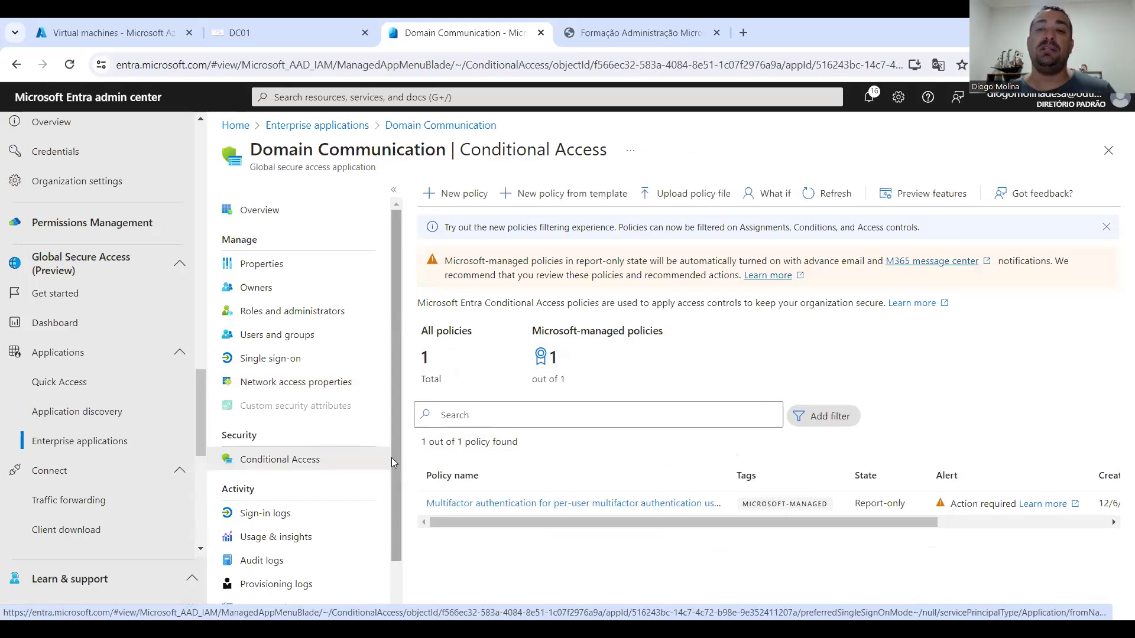
pyautogui.click(454, 195)
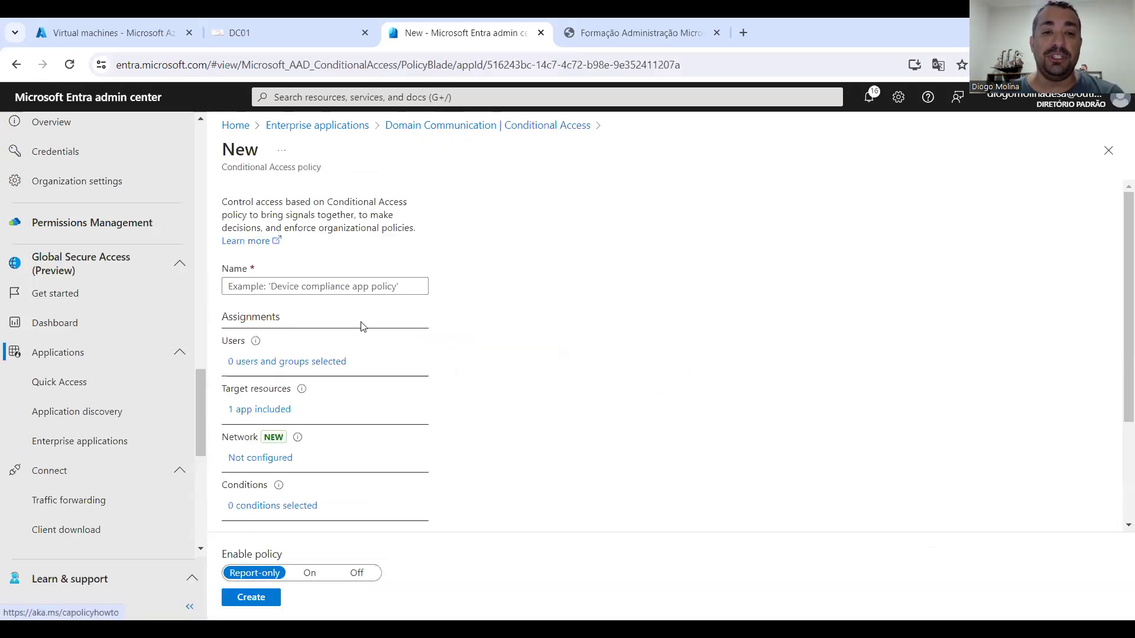
pyautogui.click(367, 288)
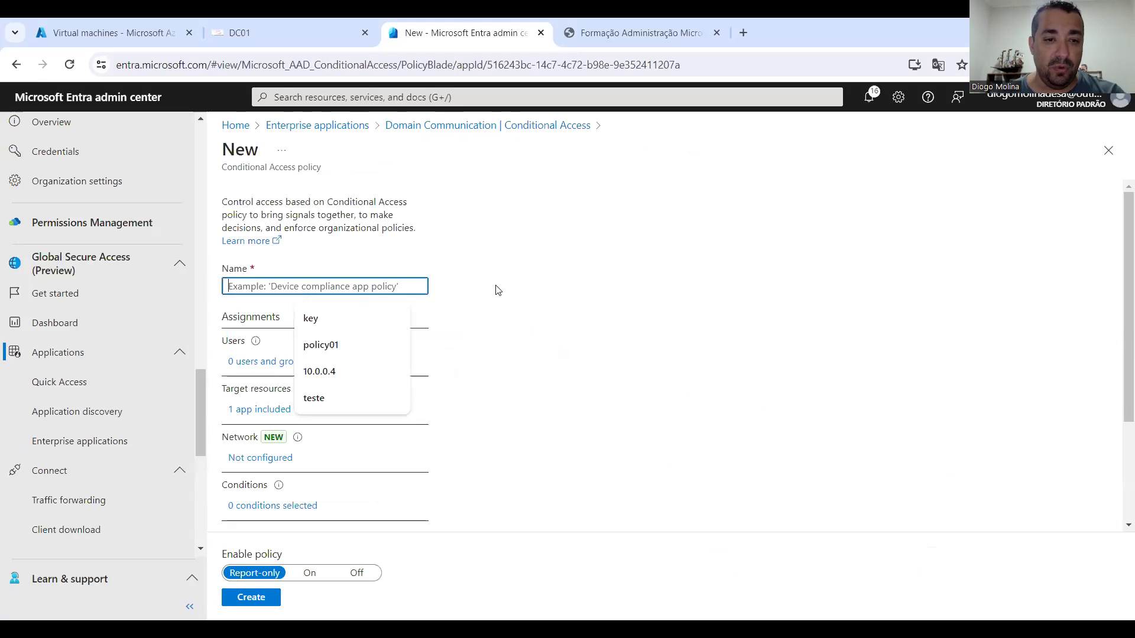
pyautogui.write('tezte')
pyautogui.press('BackSpace')
pyautogui.press('BackSpace')
pyautogui.press('BackSpace')
pyautogui.write('ste')
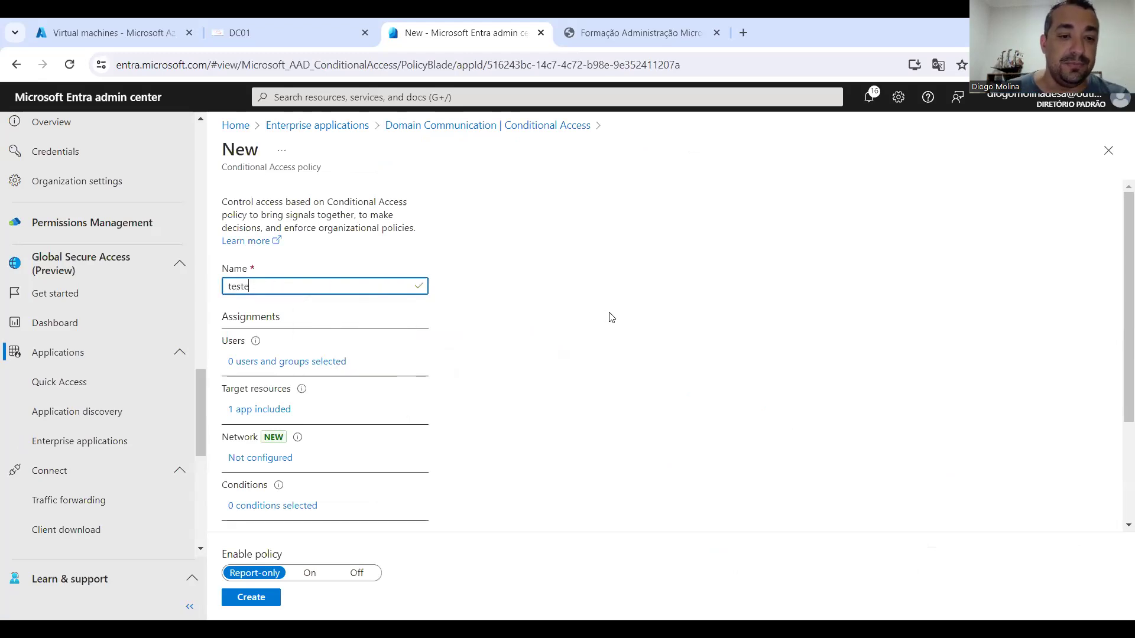
pyautogui.click(699, 333)
# Step: Examine the policy's available conditions and the options of the Locations condition
pyautogui.scroll(-3, 684, 336)
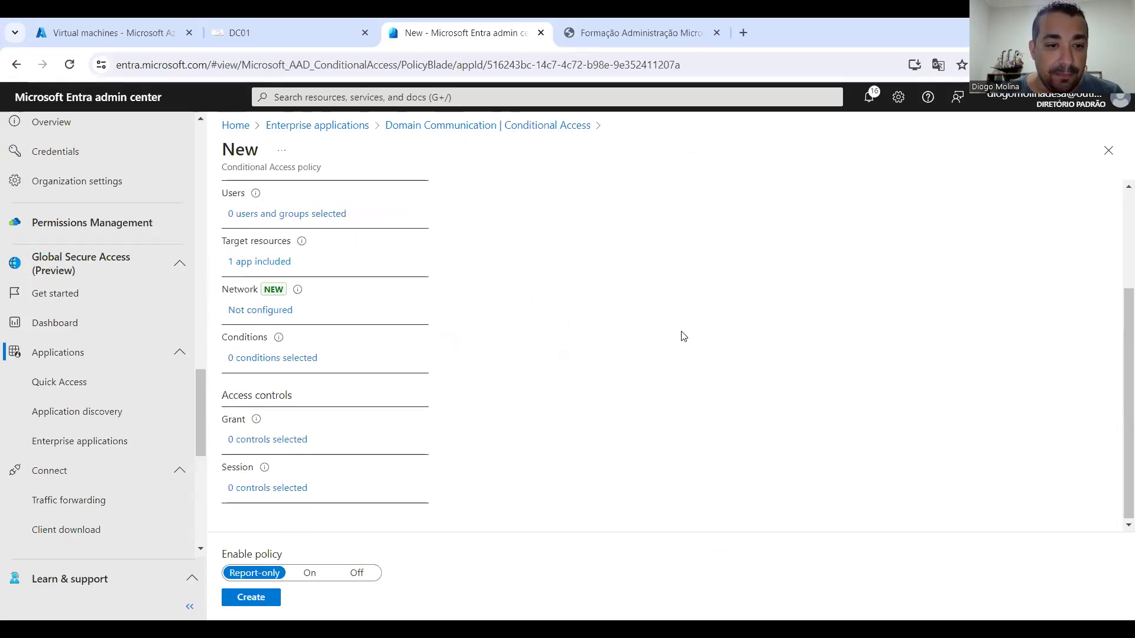
pyautogui.click(253, 356)
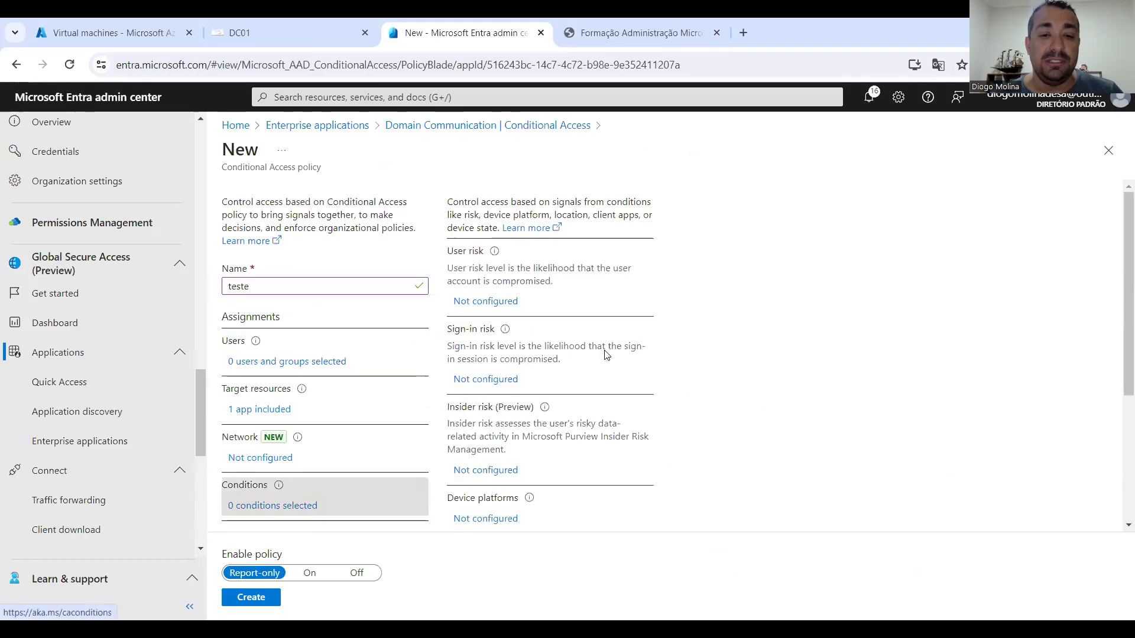
pyautogui.scroll(-4, 646, 374)
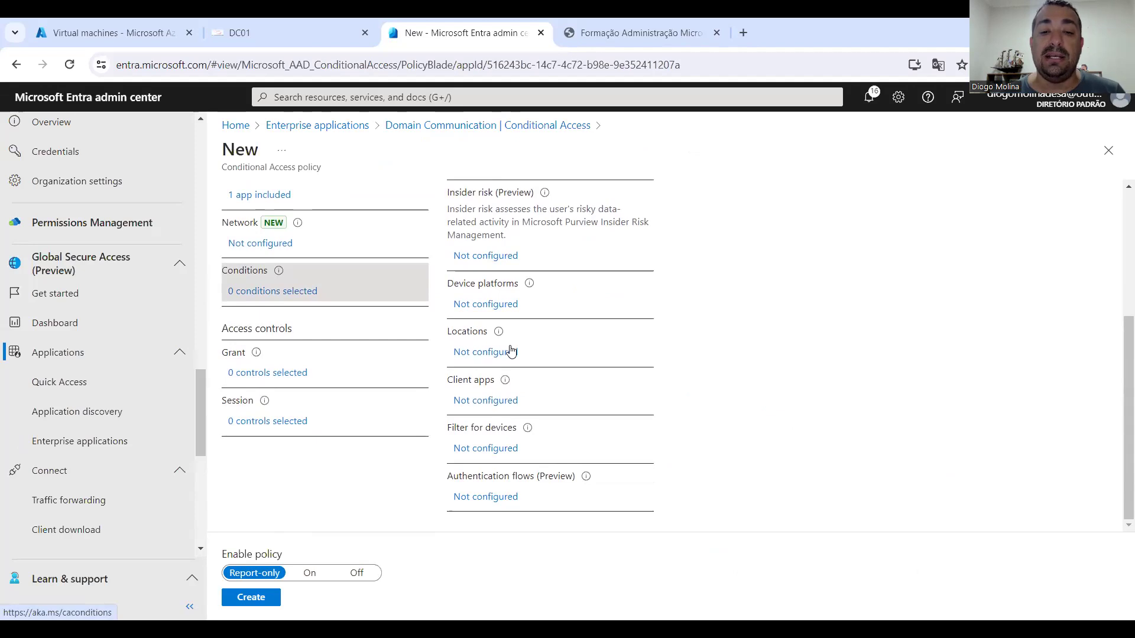
pyautogui.click(511, 351)
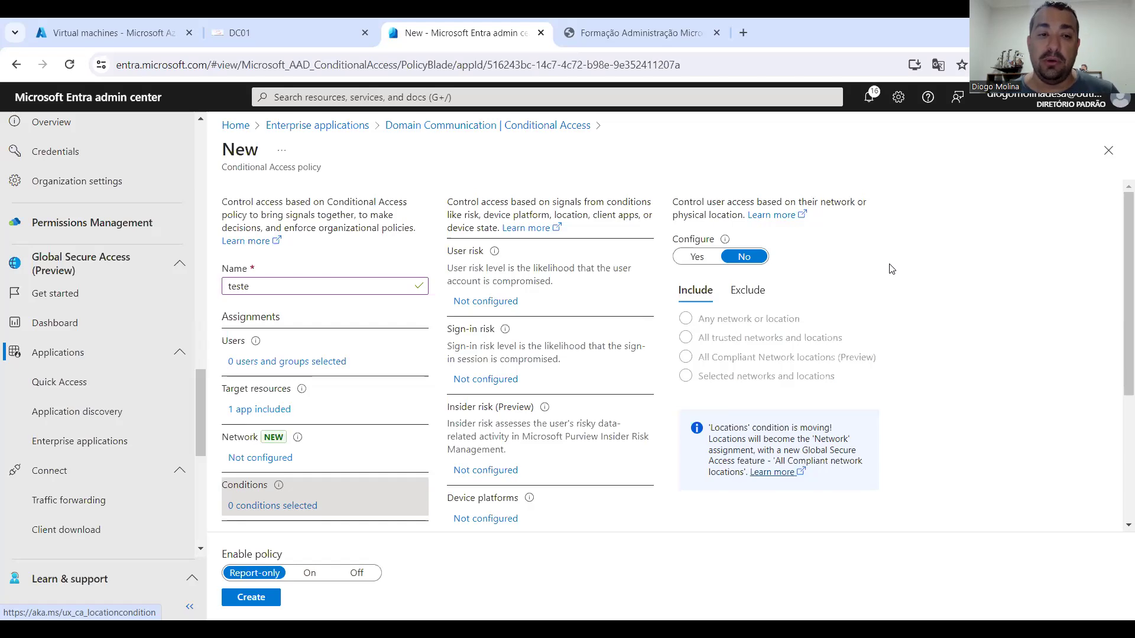
# Step: In the policy's grant controls, choose to require multifactor authentication for access
pyautogui.scroll(-3, 308, 451)
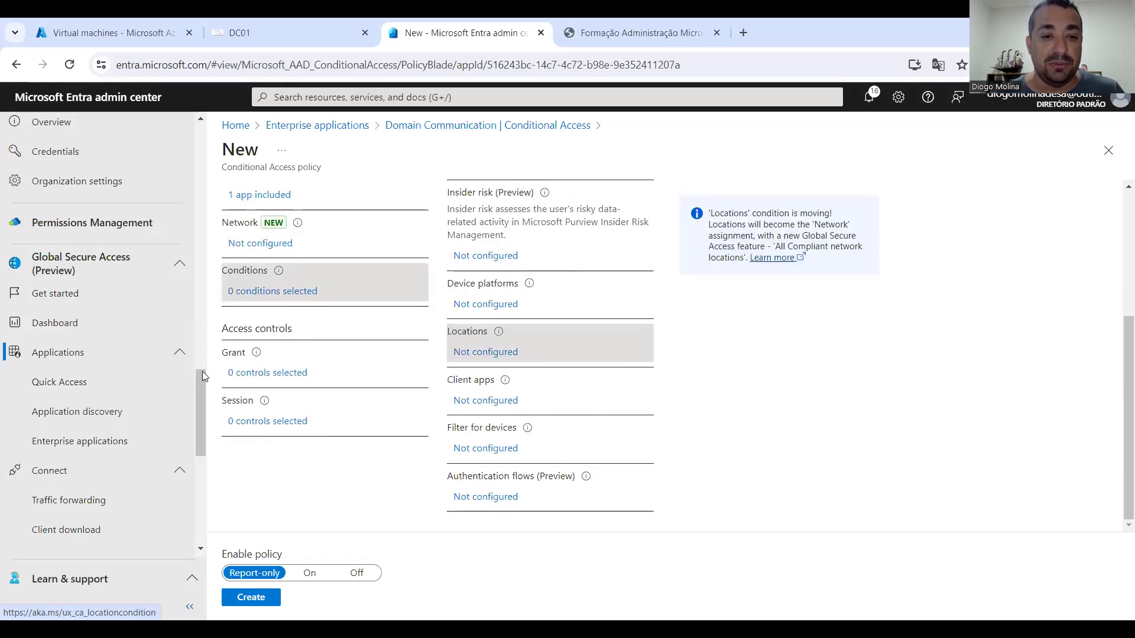
pyautogui.click(292, 372)
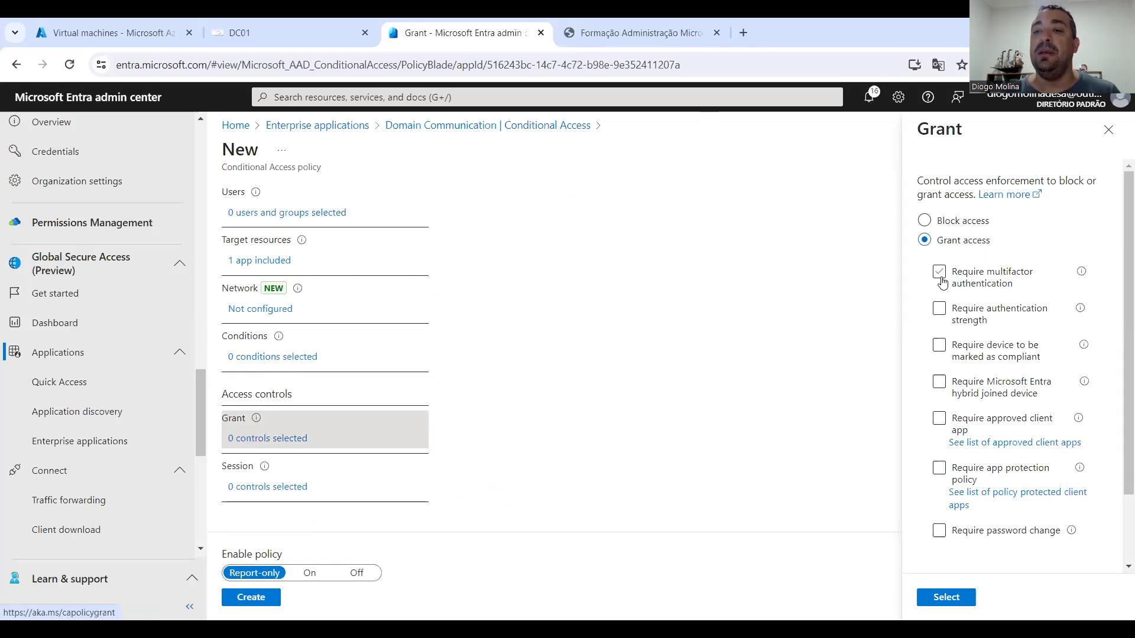
pyautogui.click(961, 275)
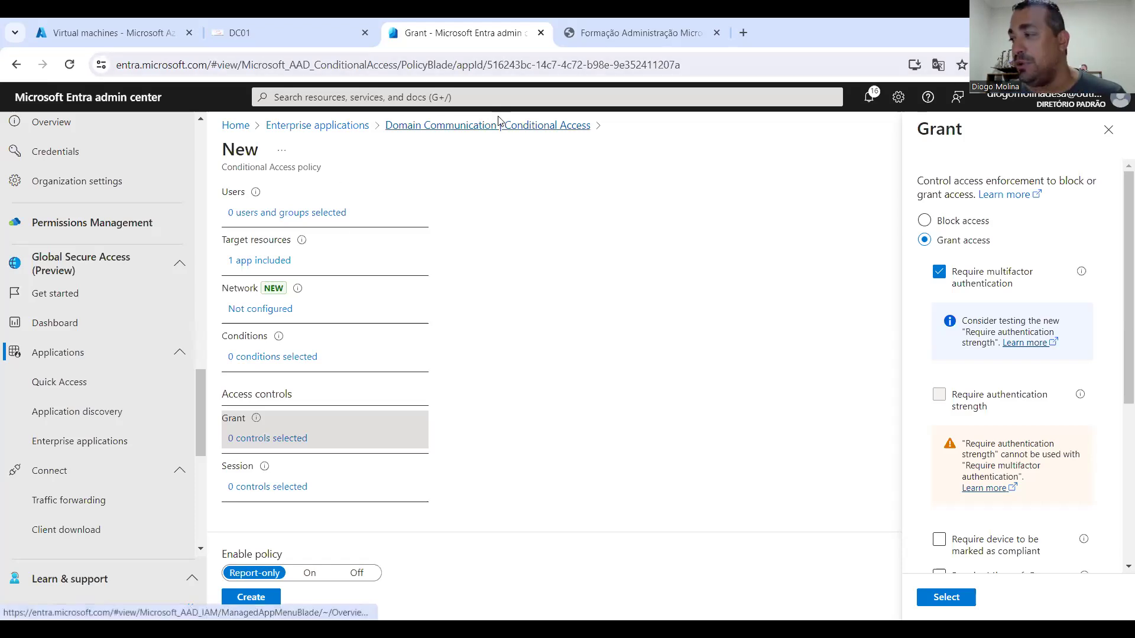
# Step: Switch to the Azure portal and check the licenses assigned to the azurefilesync user in Microsoft Entra ID
pyautogui.click(120, 32)
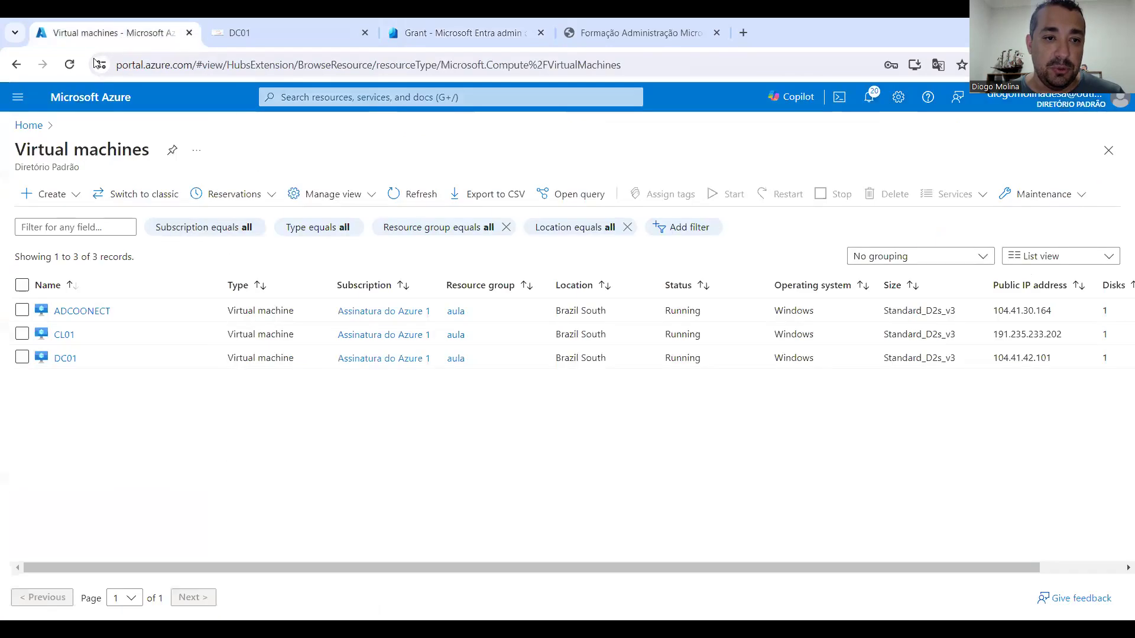
pyautogui.click(377, 101)
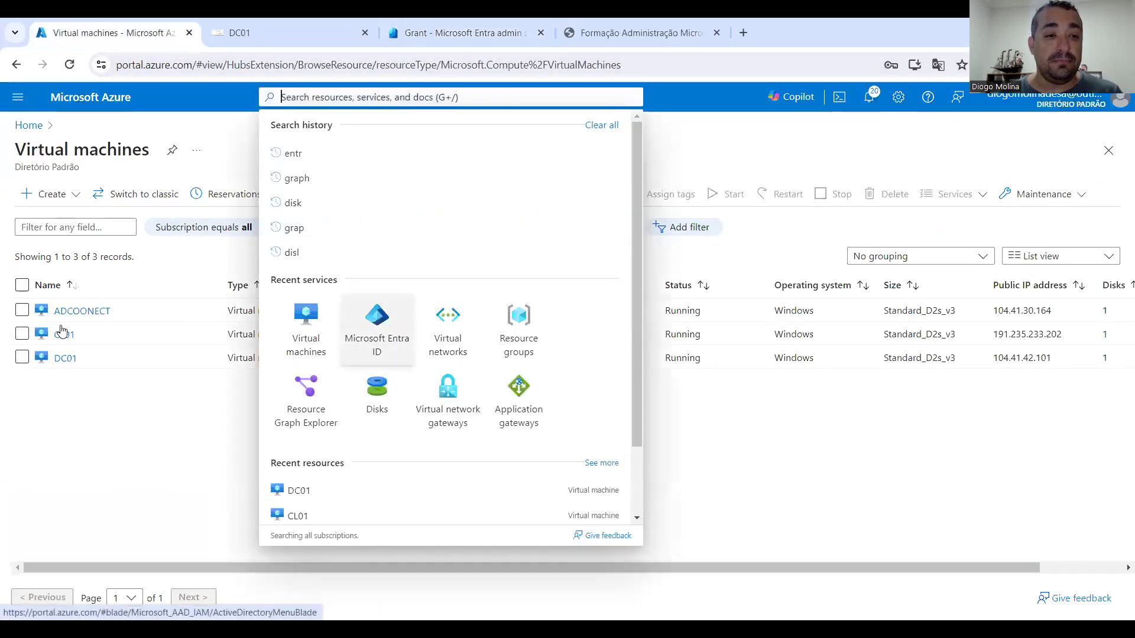
pyautogui.click(377, 328)
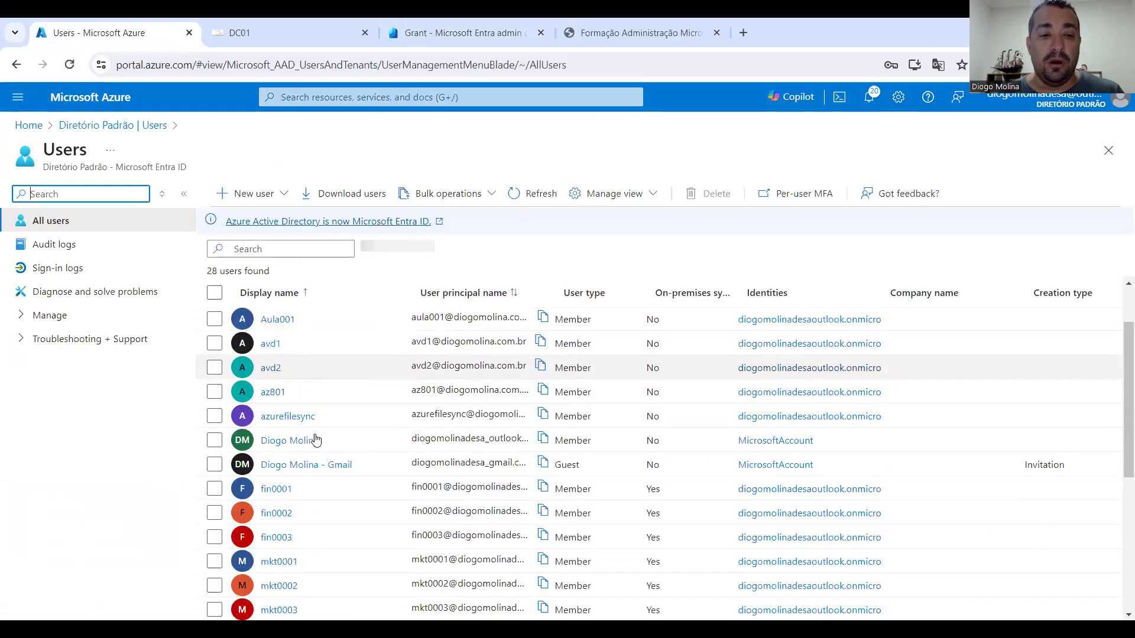
pyautogui.click(296, 417)
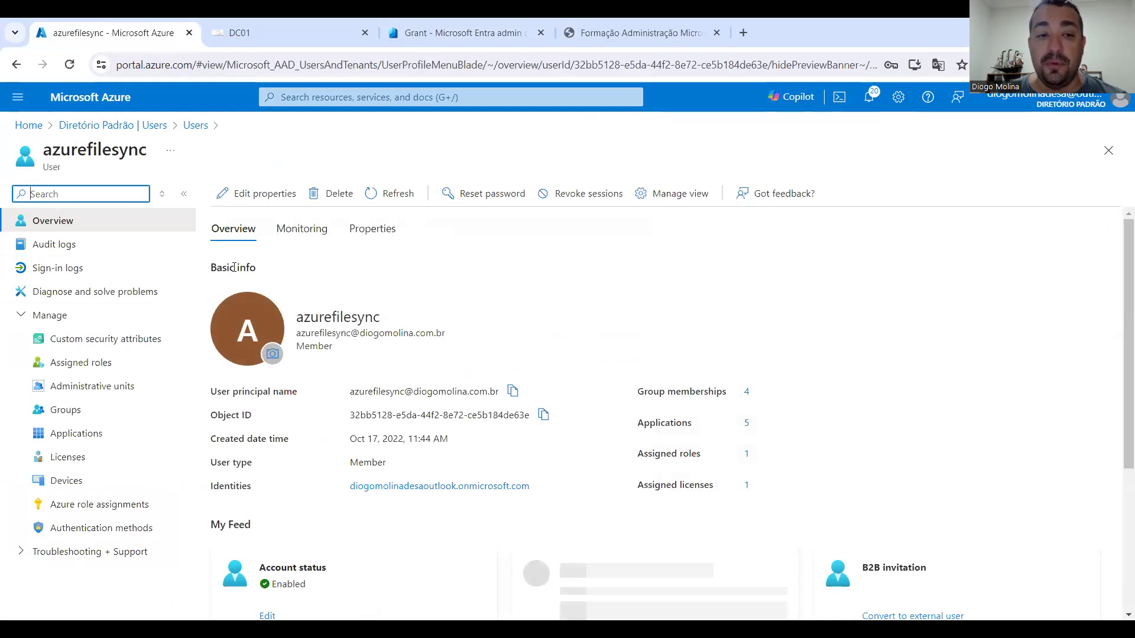
pyautogui.click(64, 467)
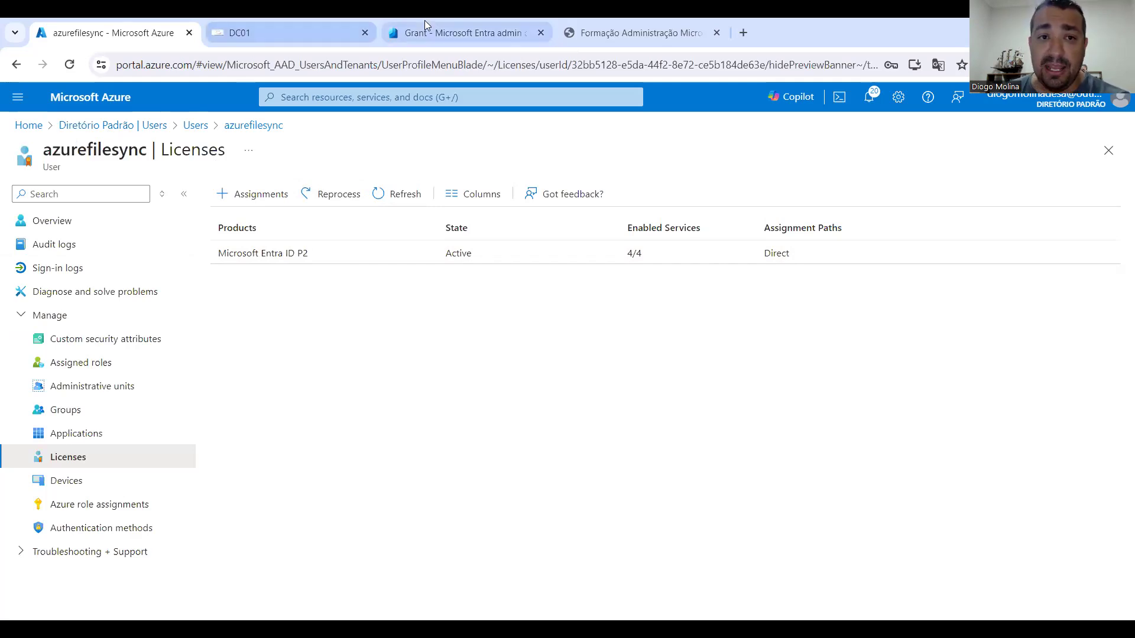
# Step: Return to the Microsoft Entra admin center and expand the Devices section under Identity
pyautogui.click(458, 33)
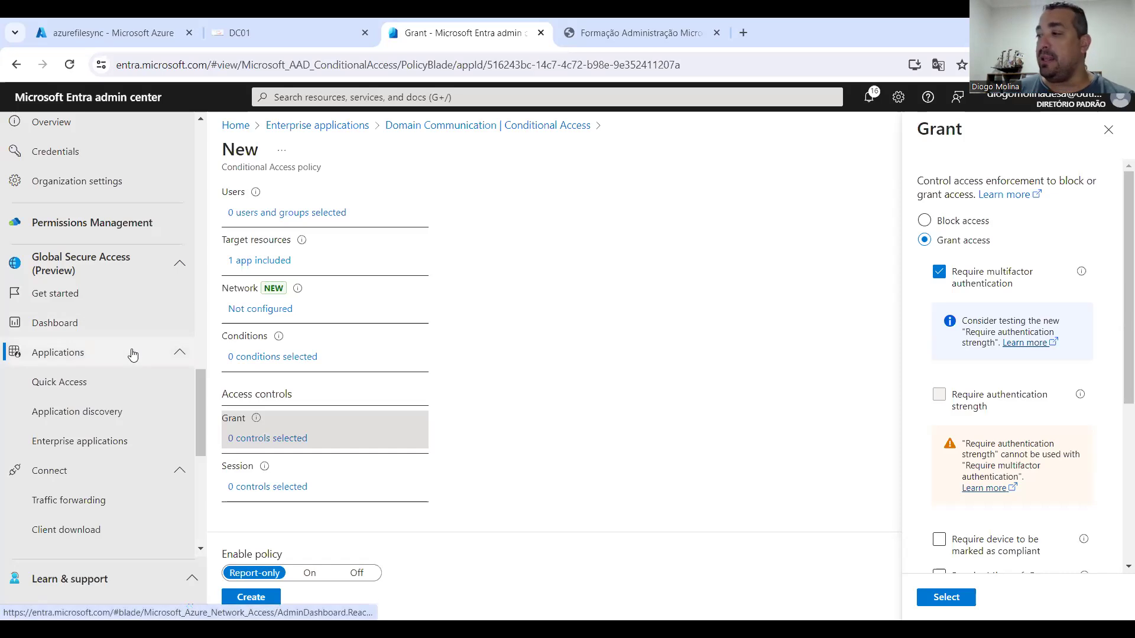
pyautogui.scroll(5, 119, 370)
pyautogui.scroll(1, 119, 370)
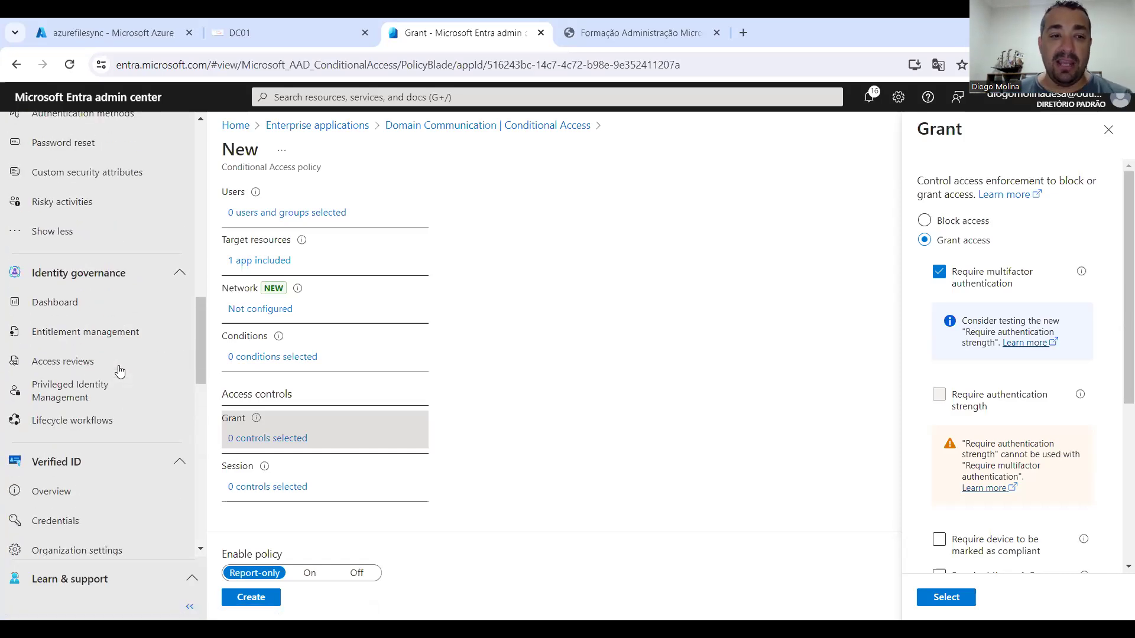
pyautogui.scroll(15, 120, 371)
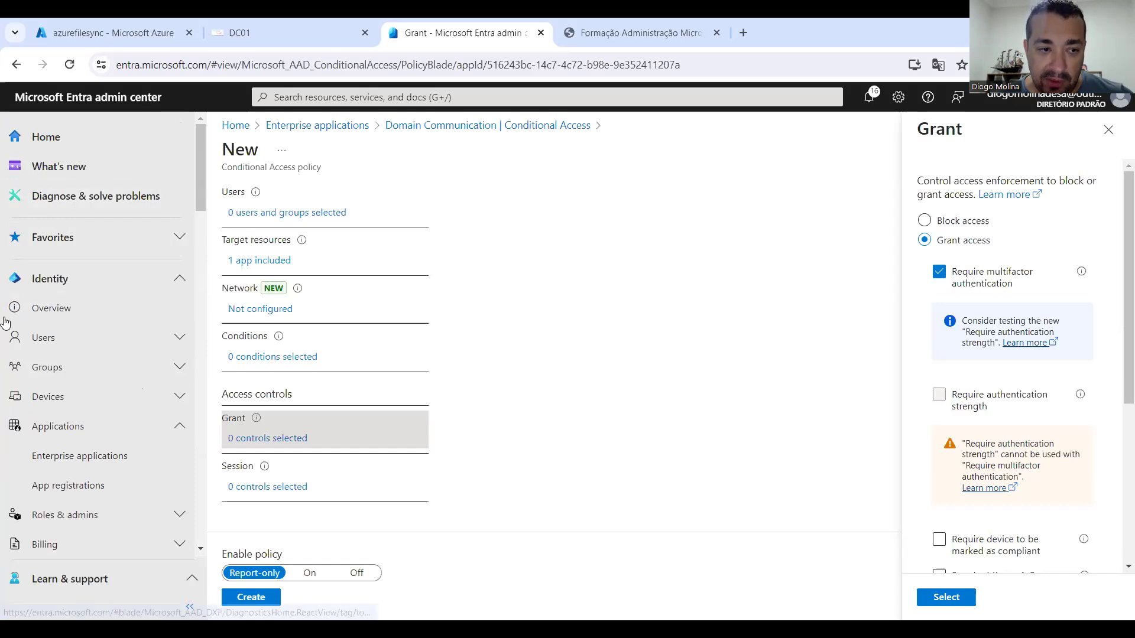
pyautogui.scroll(-1, 74, 261)
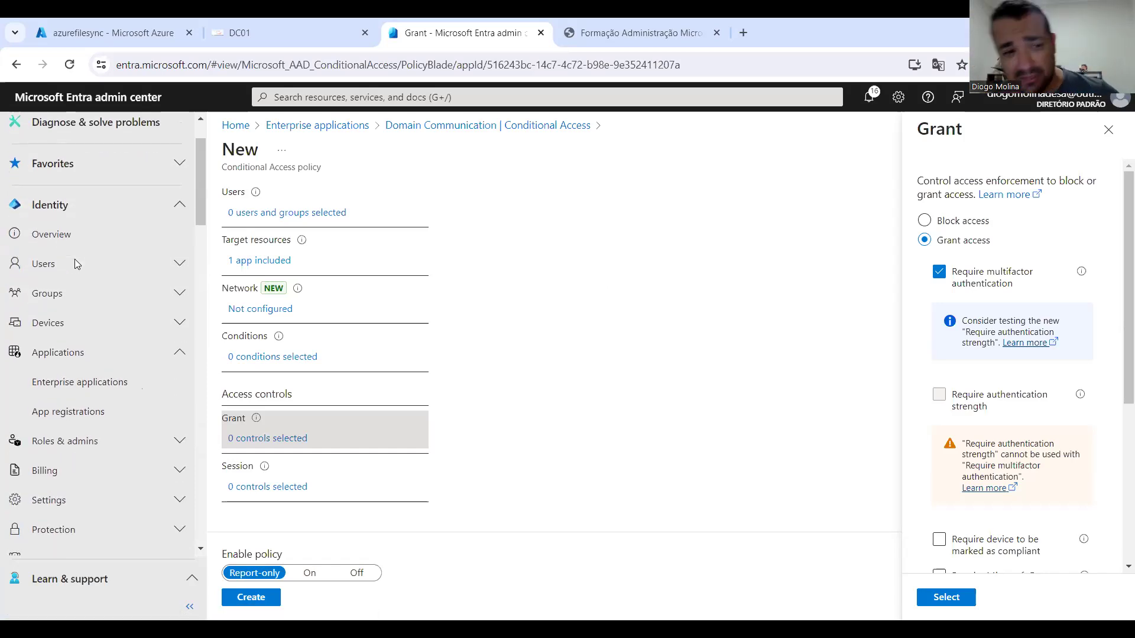
pyautogui.click(179, 323)
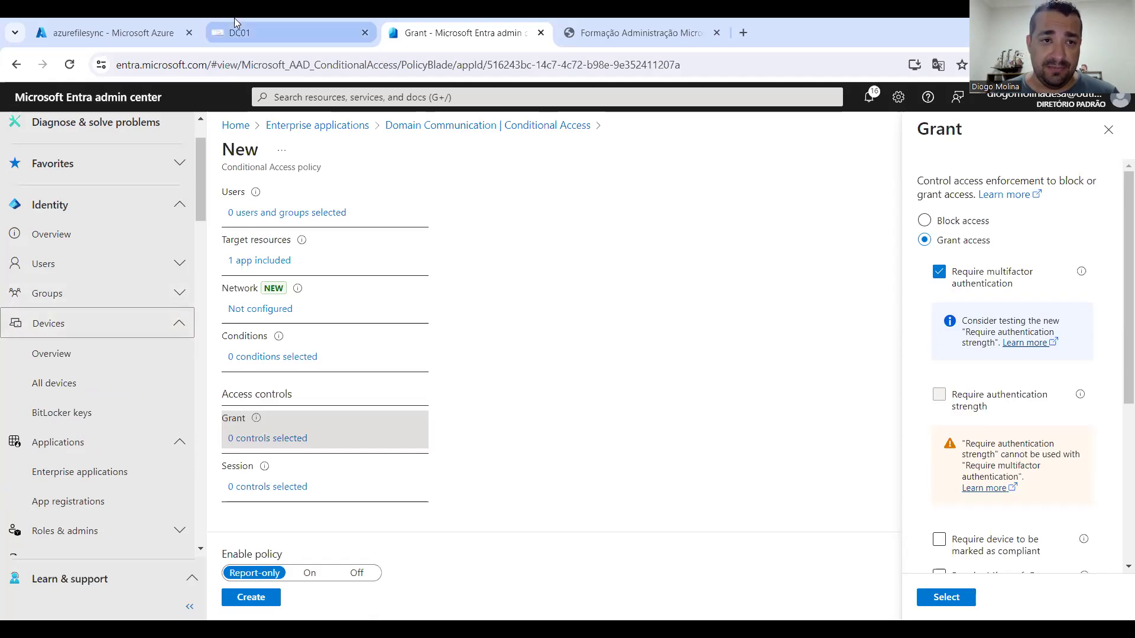
# Step: Review the Private Access diagram in the DC01 remote session, then return to the Entra admin center
pyautogui.click(236, 33)
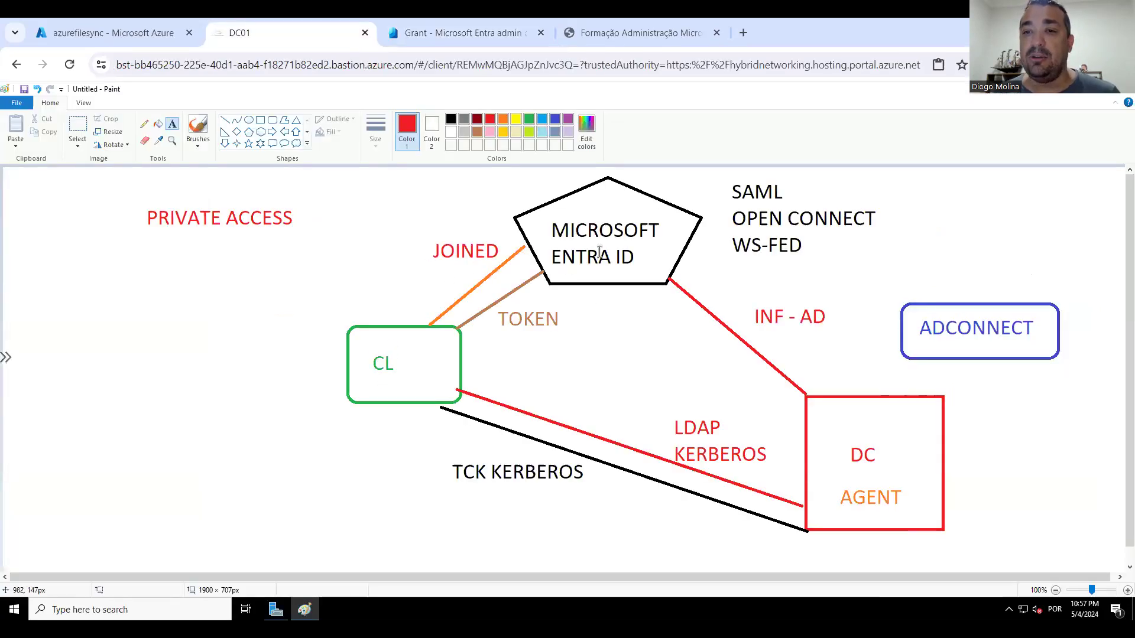
pyautogui.click(437, 31)
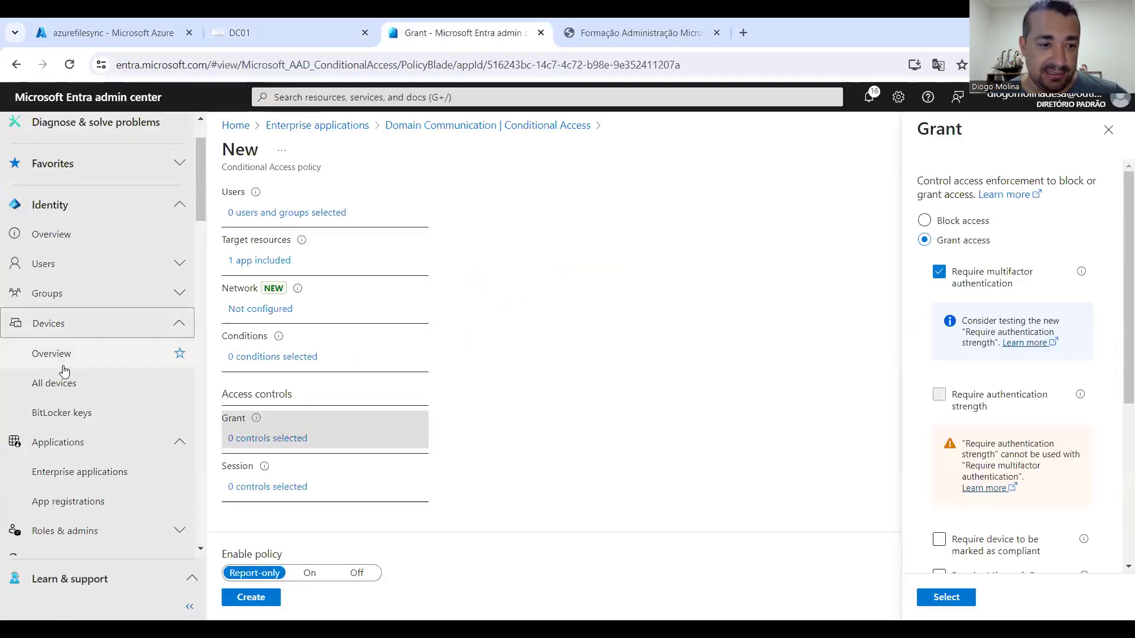
# Step: Open the list of all devices, discarding the unsaved Conditional Access policy, and widen the Join type column to read its values
pyautogui.click(57, 384)
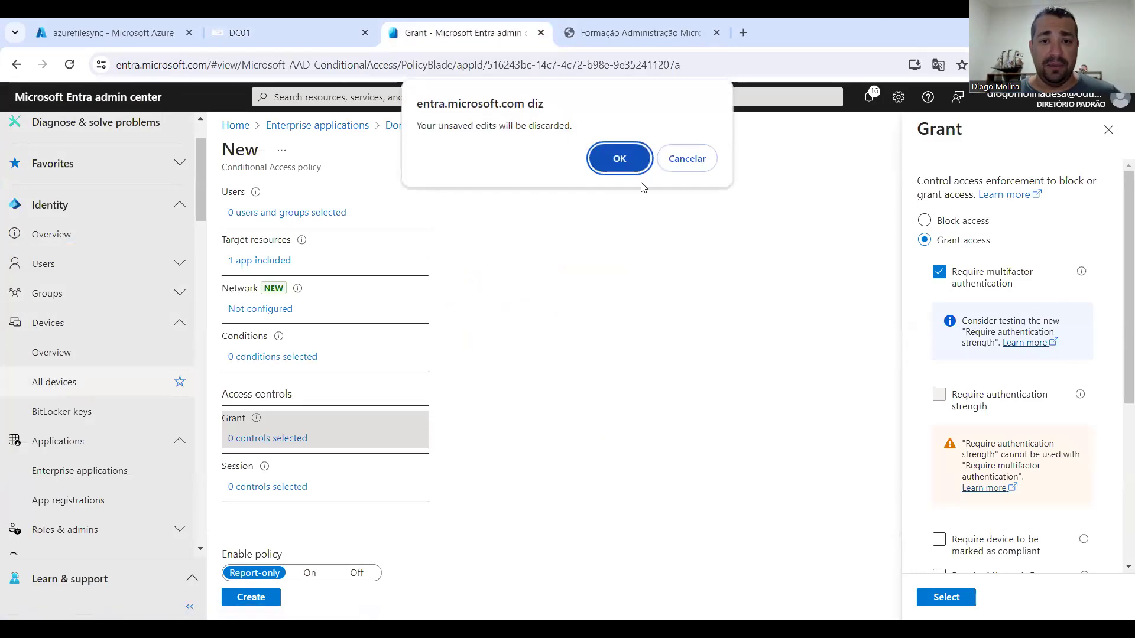
pyautogui.click(618, 158)
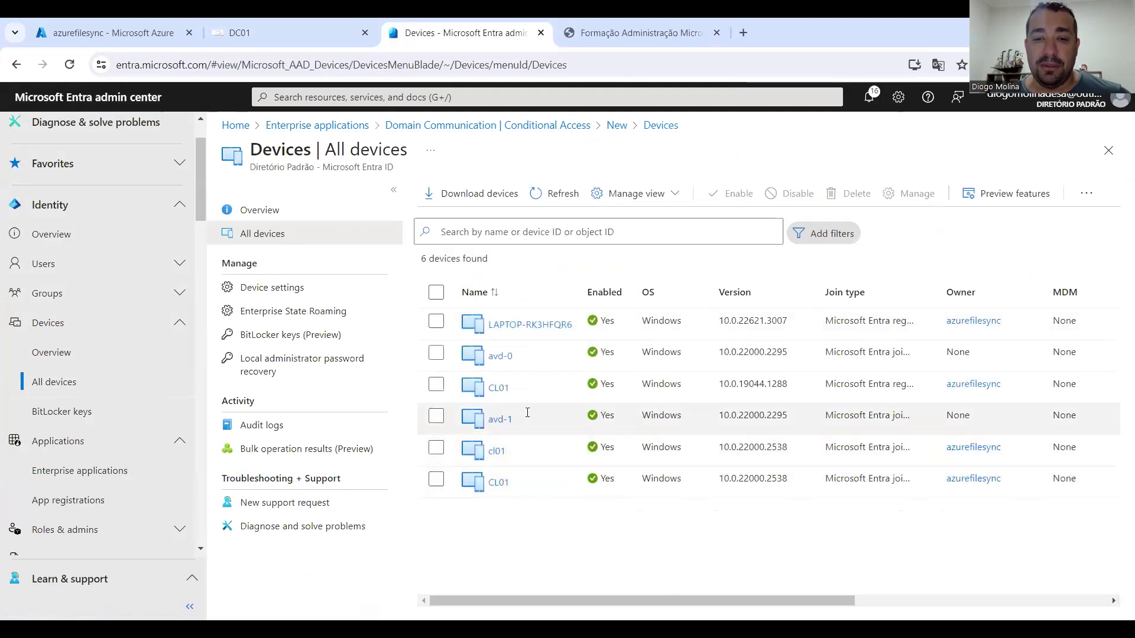
pyautogui.moveTo(834, 602)
pyautogui.mouseDown()
pyautogui.moveTo(1075, 589)
pyautogui.moveTo(849, 585)
pyautogui.mouseUp()
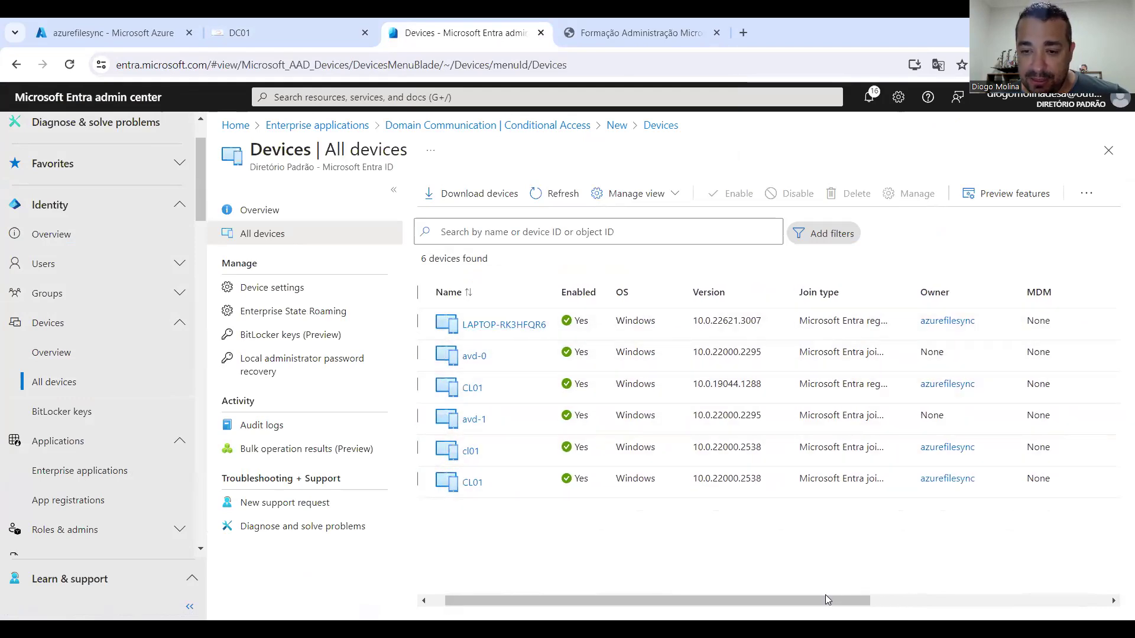
pyautogui.moveTo(838, 602)
pyautogui.mouseDown()
pyautogui.moveTo(1082, 600)
pyautogui.moveTo(847, 601)
pyautogui.mouseUp()
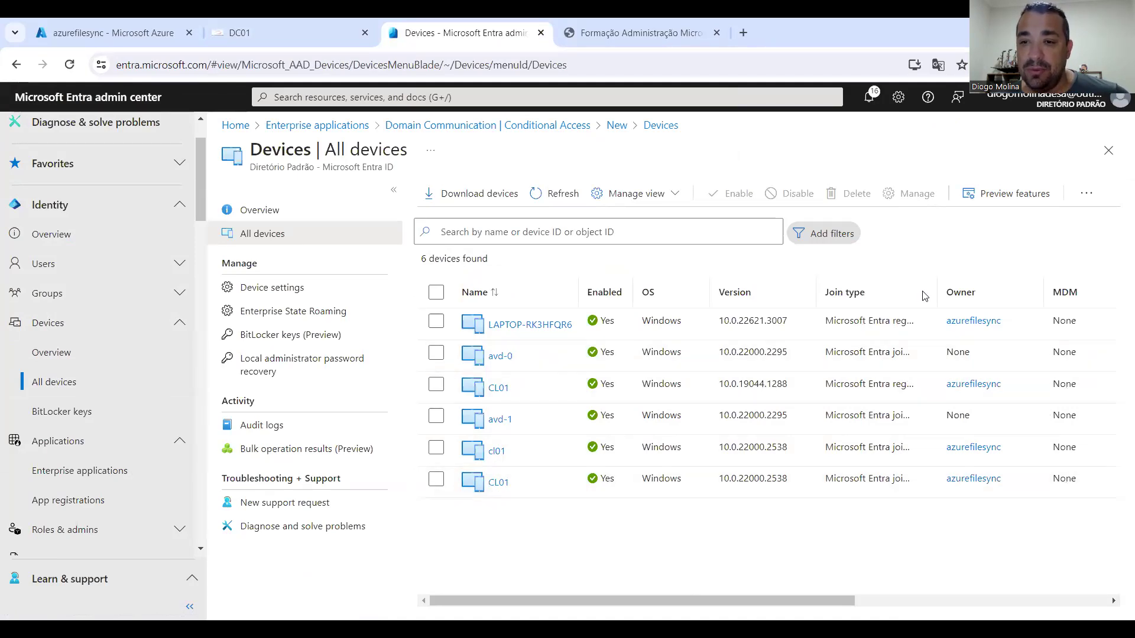
pyautogui.moveTo(939, 294); pyautogui.dragTo(1001, 293)
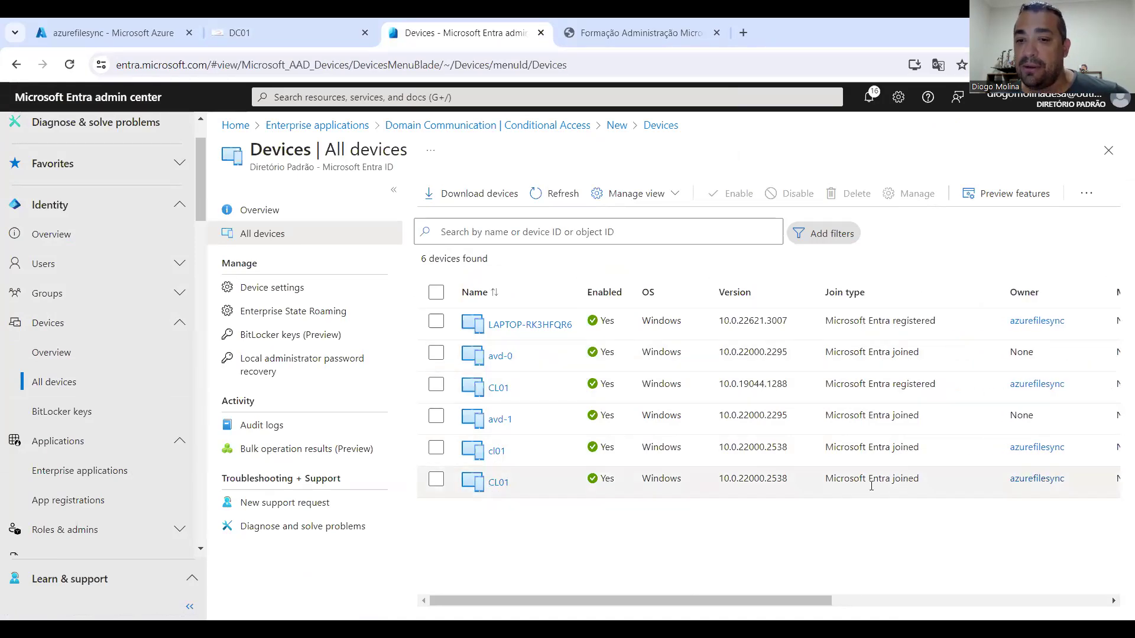
# Step: Highlight the join type of the CL01 device in the last row of the list
pyautogui.moveTo(921, 479); pyautogui.dragTo(822, 476)
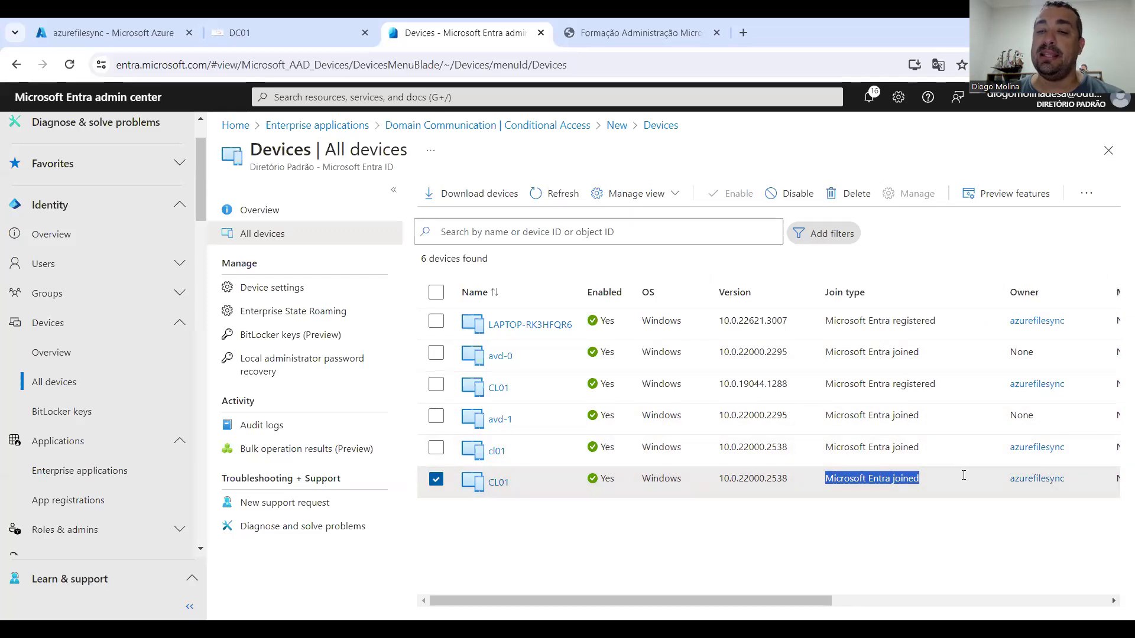
pyautogui.click(911, 480)
pyautogui.tripleClick(892, 480)
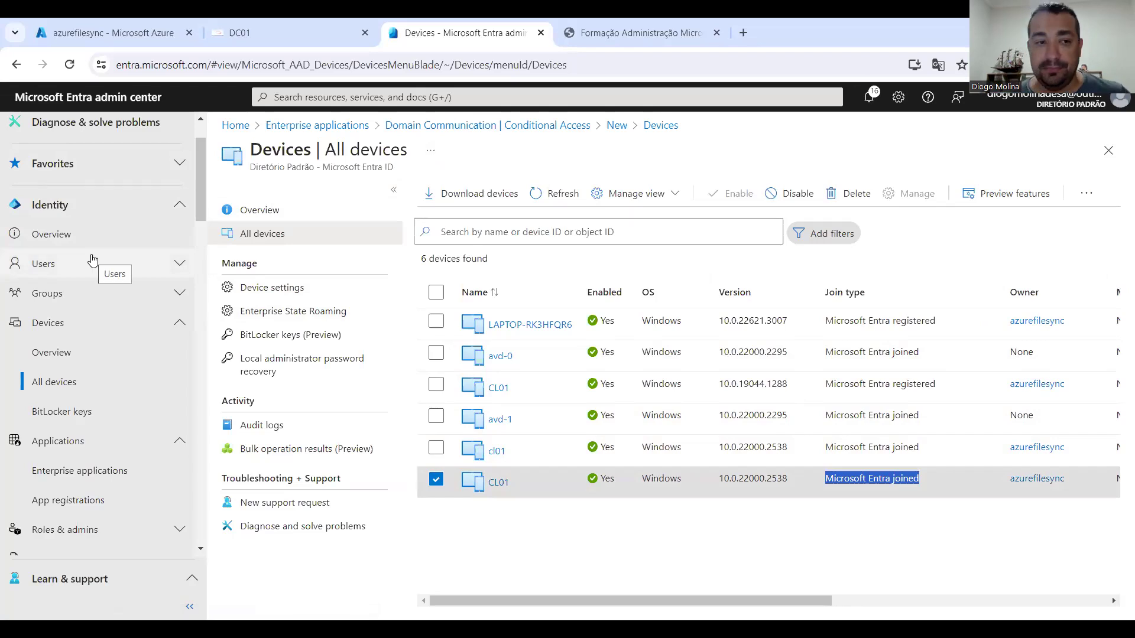
# Step: Look through the admin center's navigation sections, covering Identity, Protection, Identity governance, Verified ID and Global Secure Access (Preview)
pyautogui.scroll(-2, 93, 260)
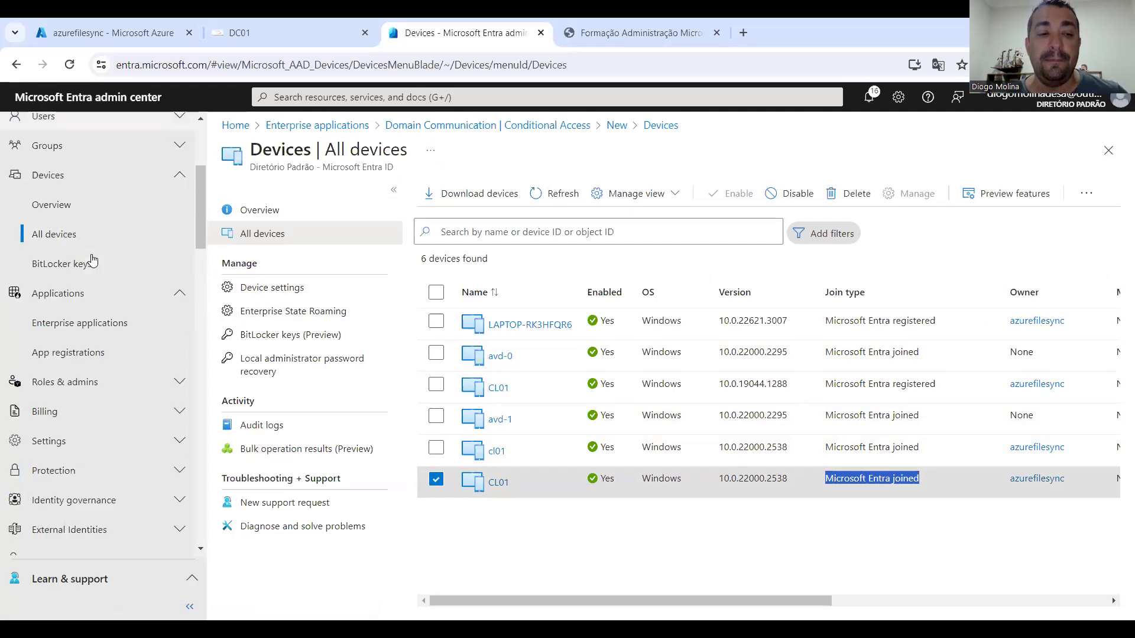
pyautogui.scroll(3, 92, 260)
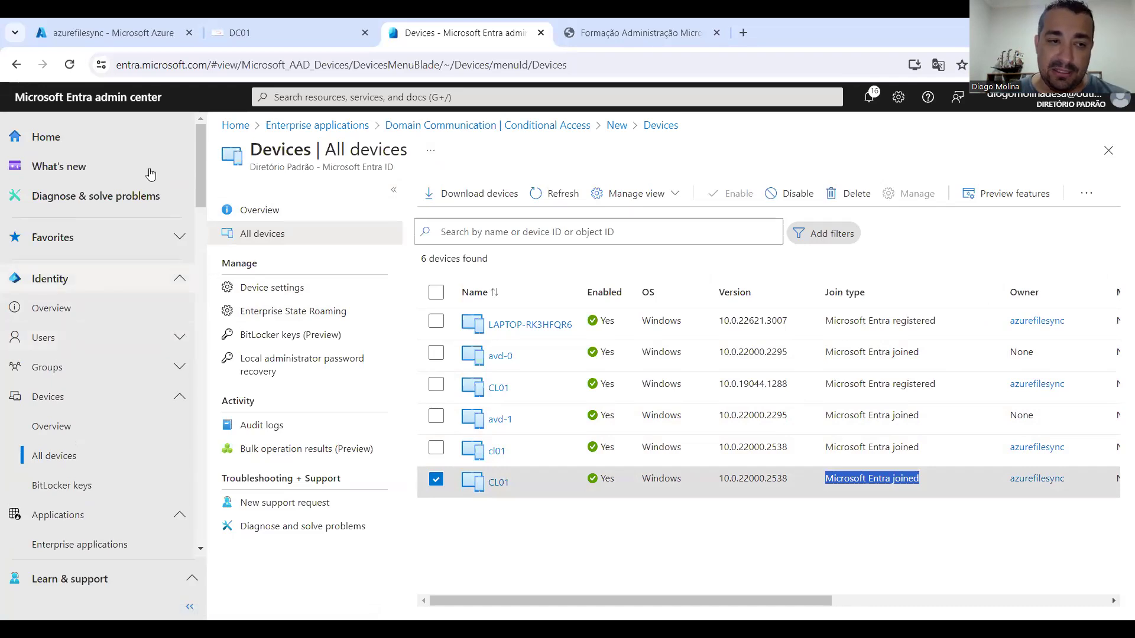
pyautogui.scroll(-2, 103, 307)
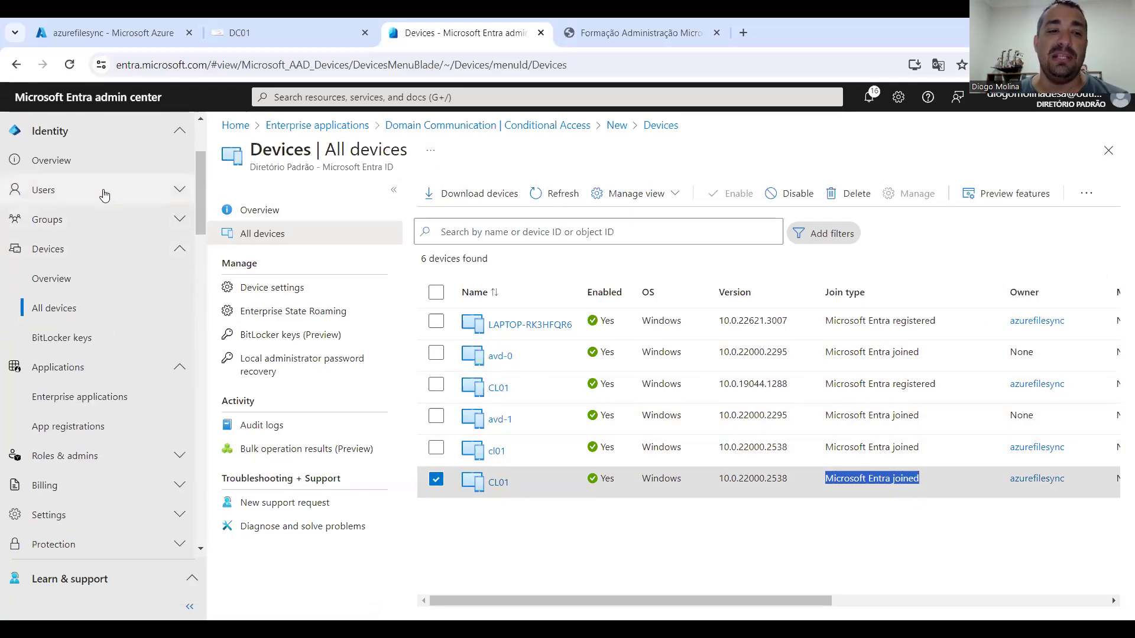
pyautogui.scroll(-1, 23, 224)
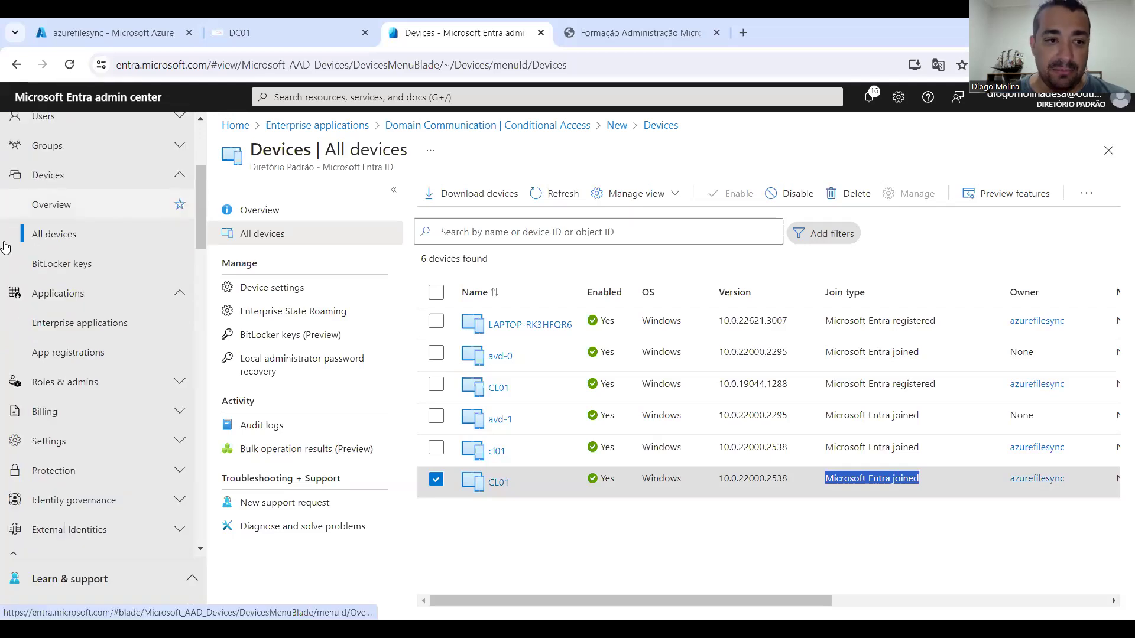
pyautogui.scroll(-1, 106, 308)
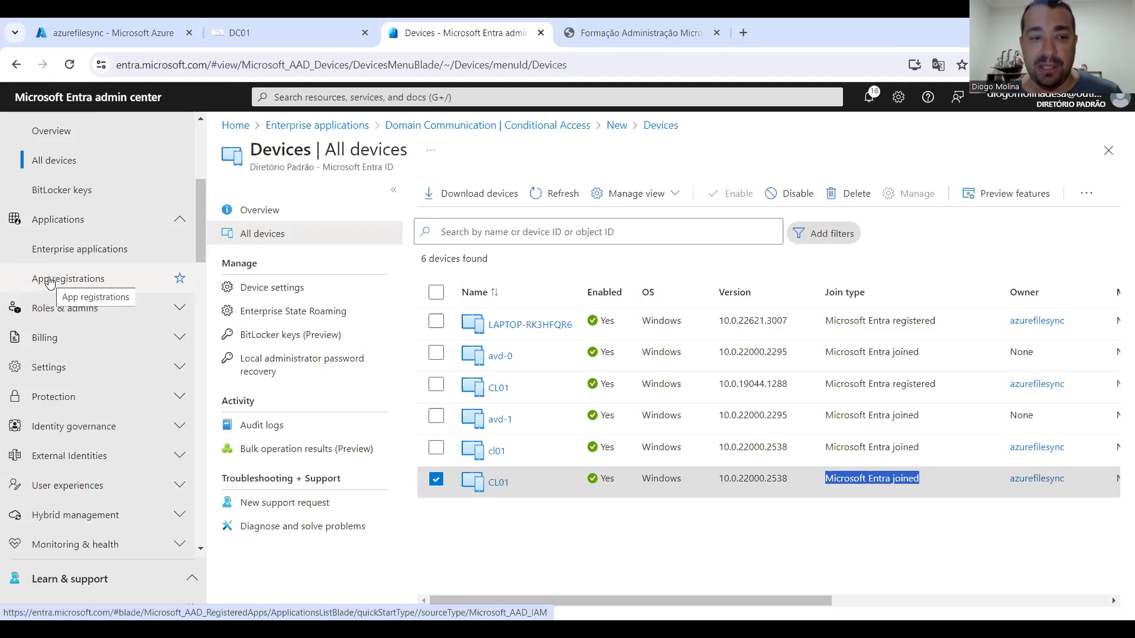
pyautogui.scroll(3, 50, 281)
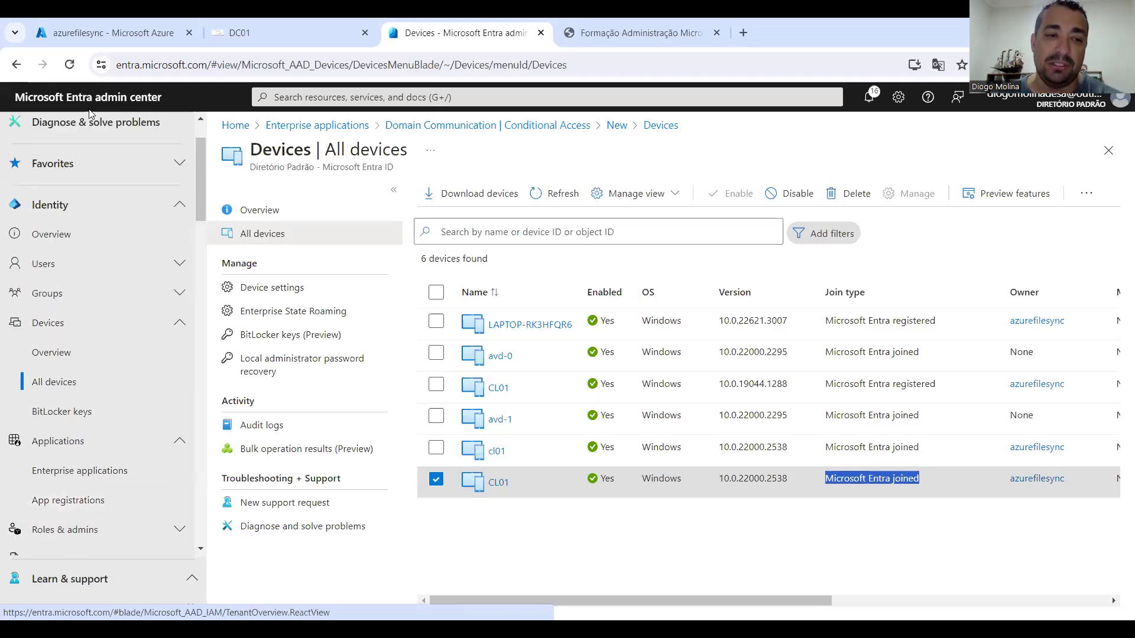
pyautogui.scroll(-6, 90, 239)
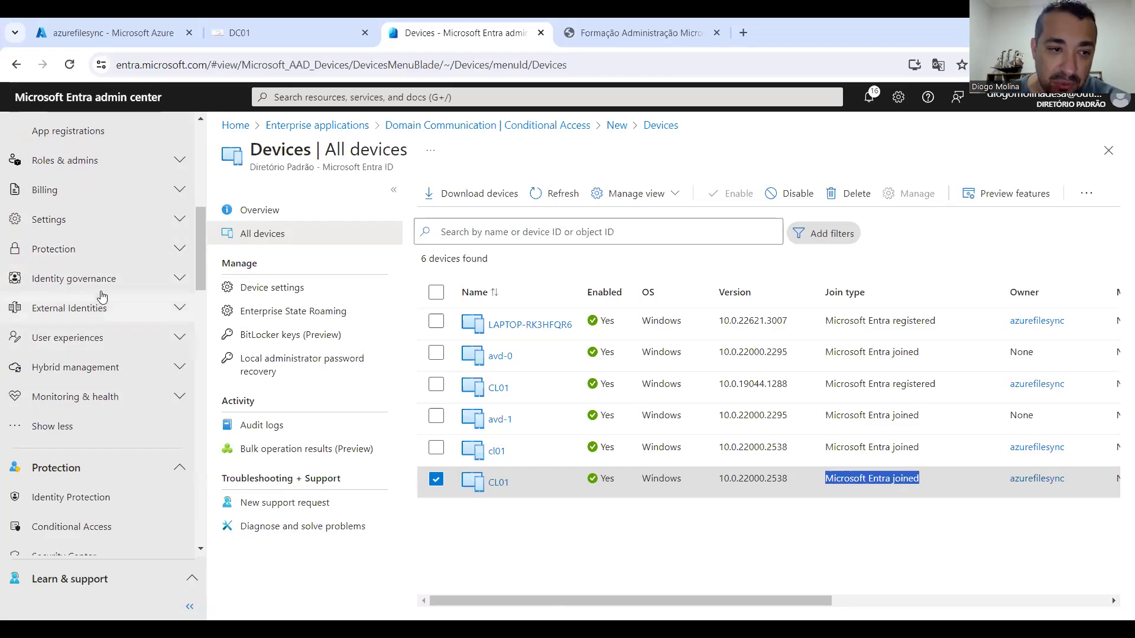
pyautogui.scroll(-5, 102, 296)
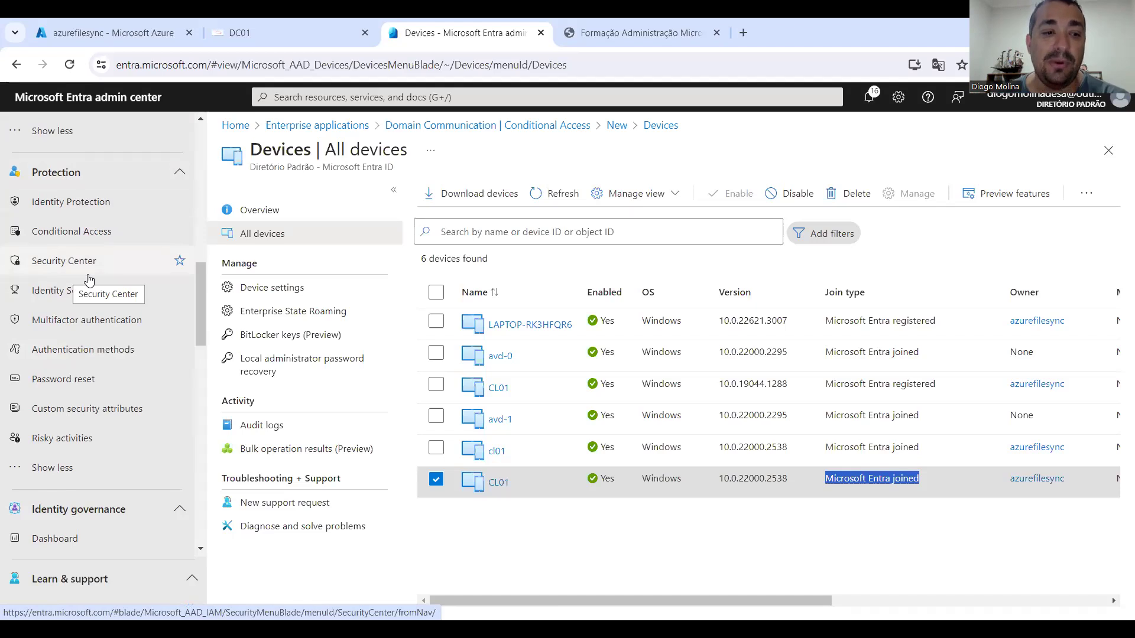
pyautogui.scroll(-3, 89, 279)
pyautogui.scroll(-1, 89, 279)
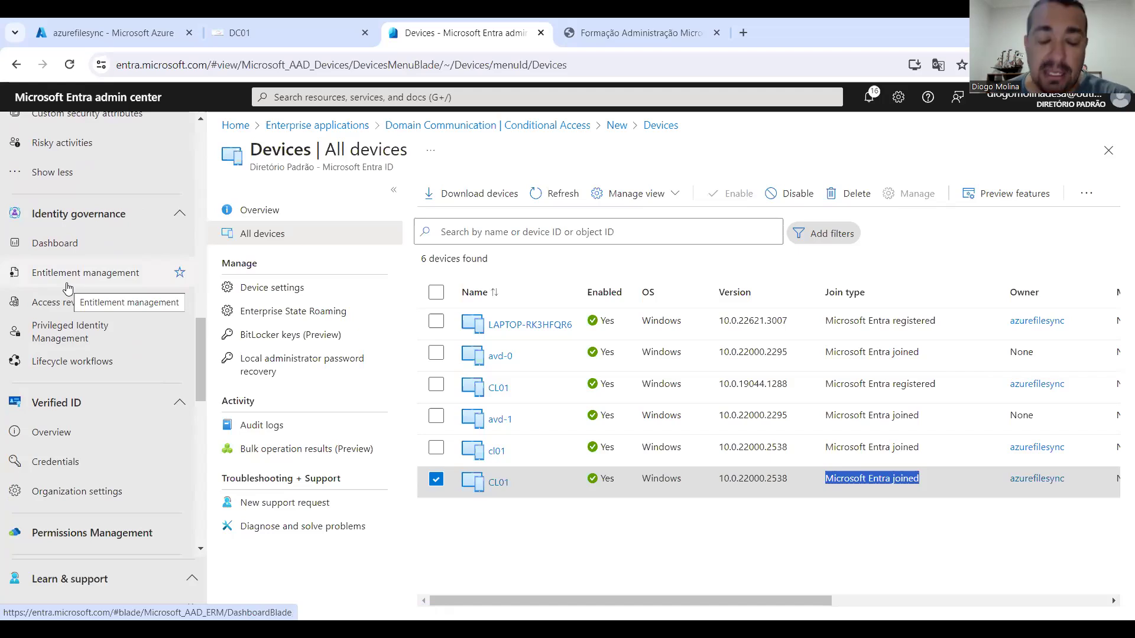
pyautogui.scroll(-3, 68, 288)
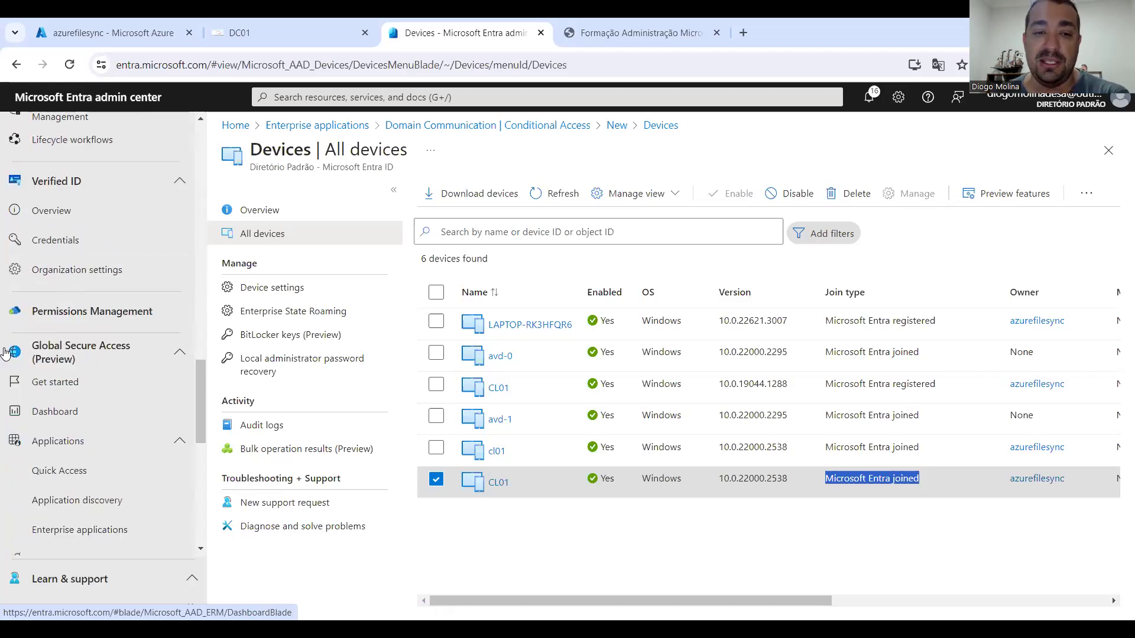
pyautogui.scroll(4, 46, 404)
pyautogui.scroll(-4, 46, 404)
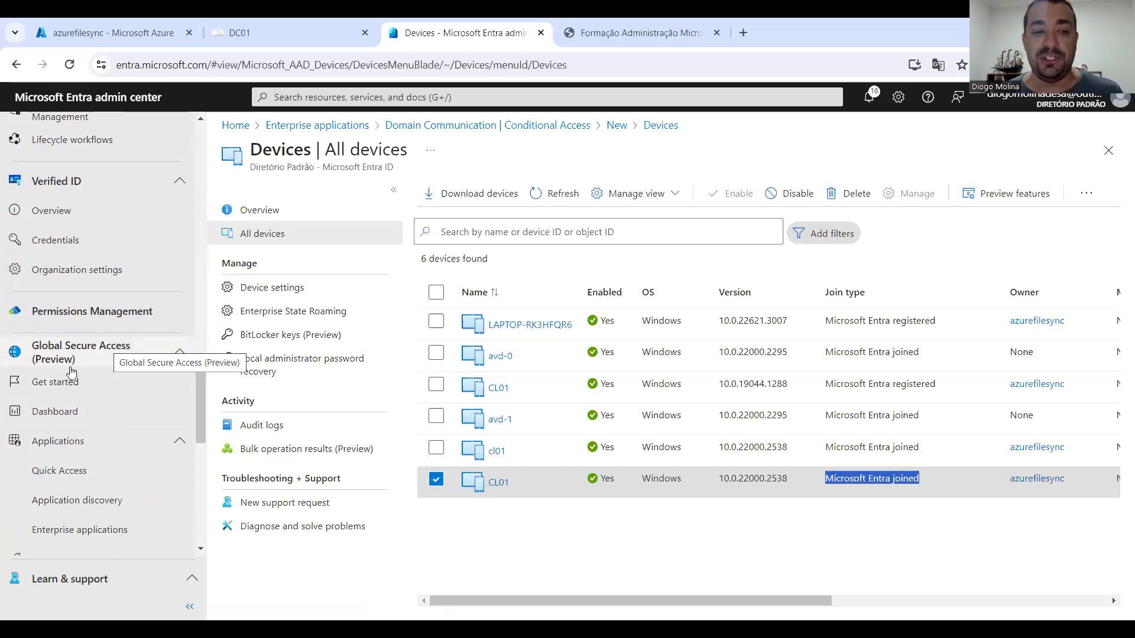
pyautogui.scroll(-7, 72, 378)
pyautogui.scroll(15, 72, 383)
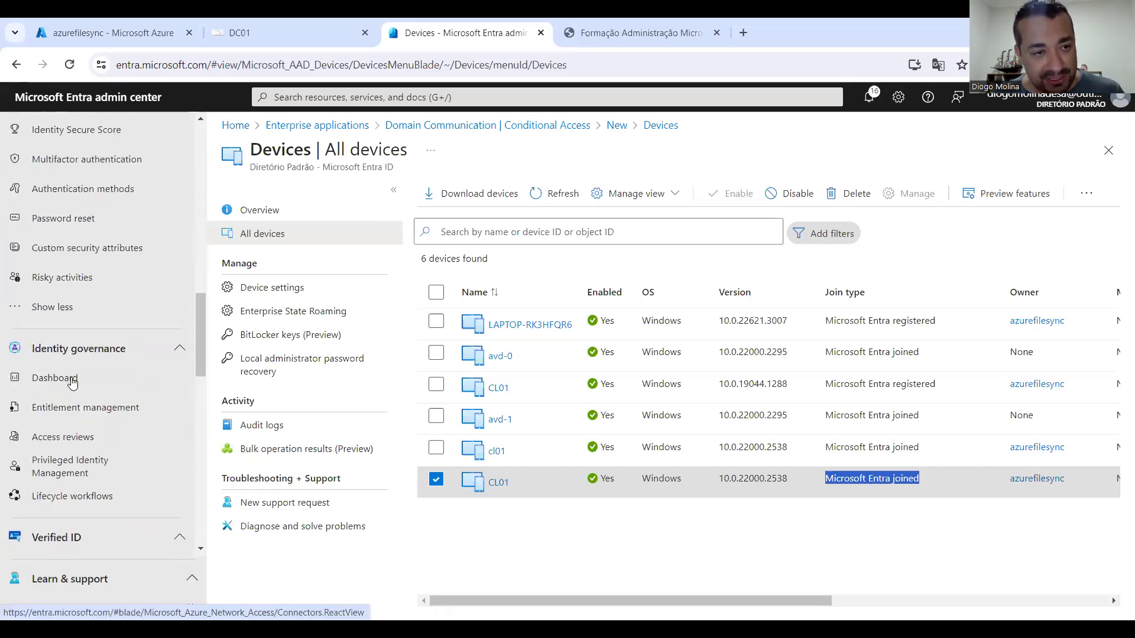
pyautogui.scroll(-10, 71, 170)
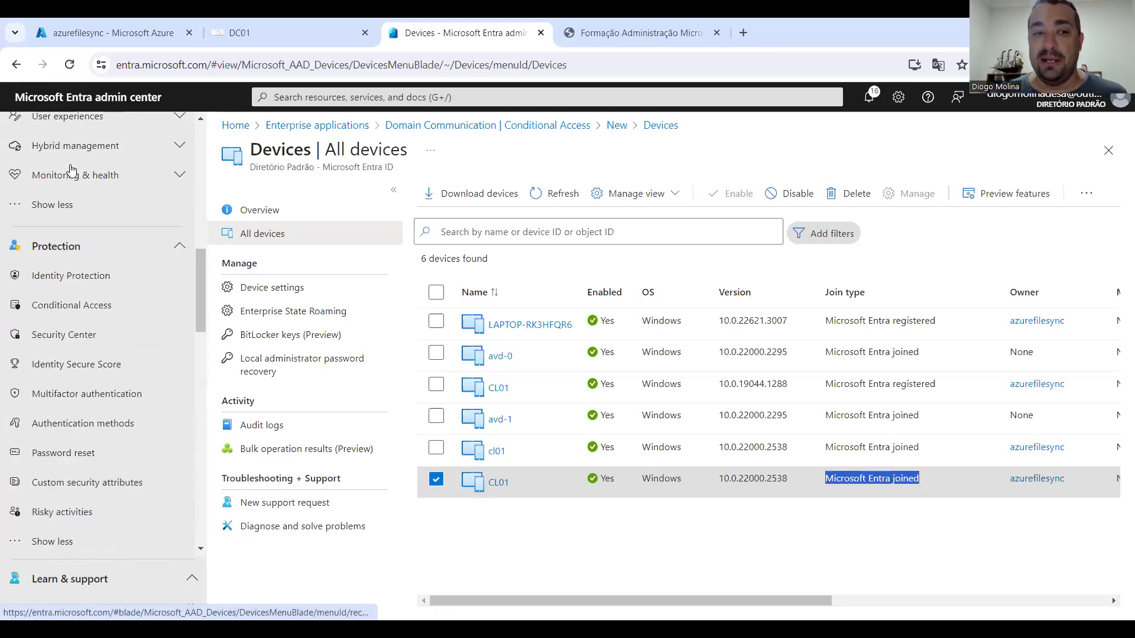
pyautogui.scroll(-10, 71, 171)
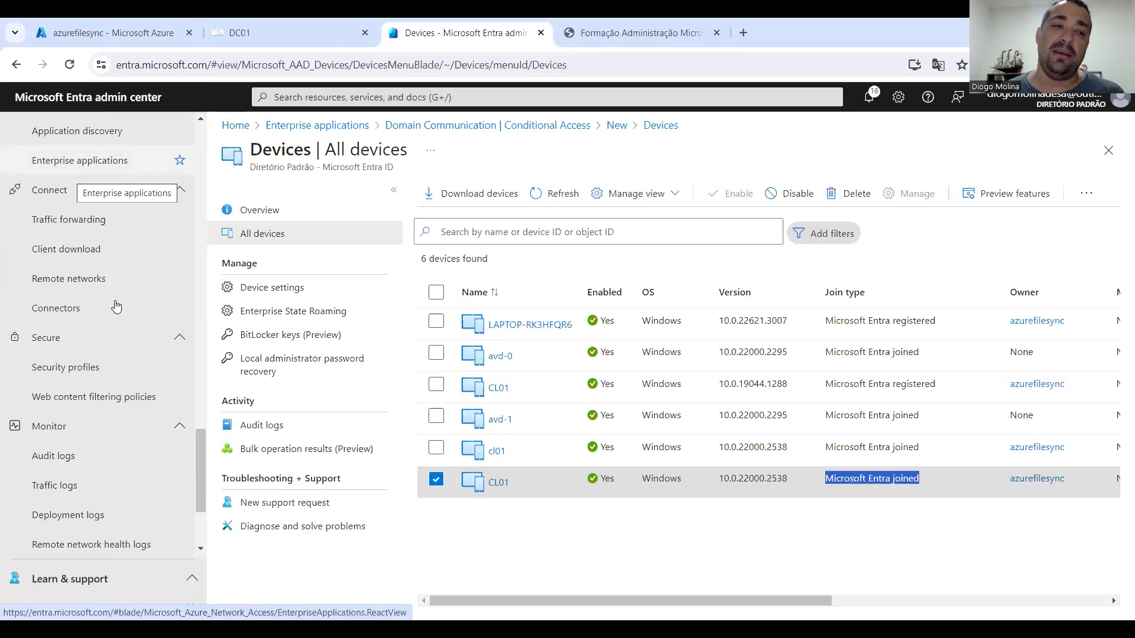
pyautogui.scroll(10, 116, 306)
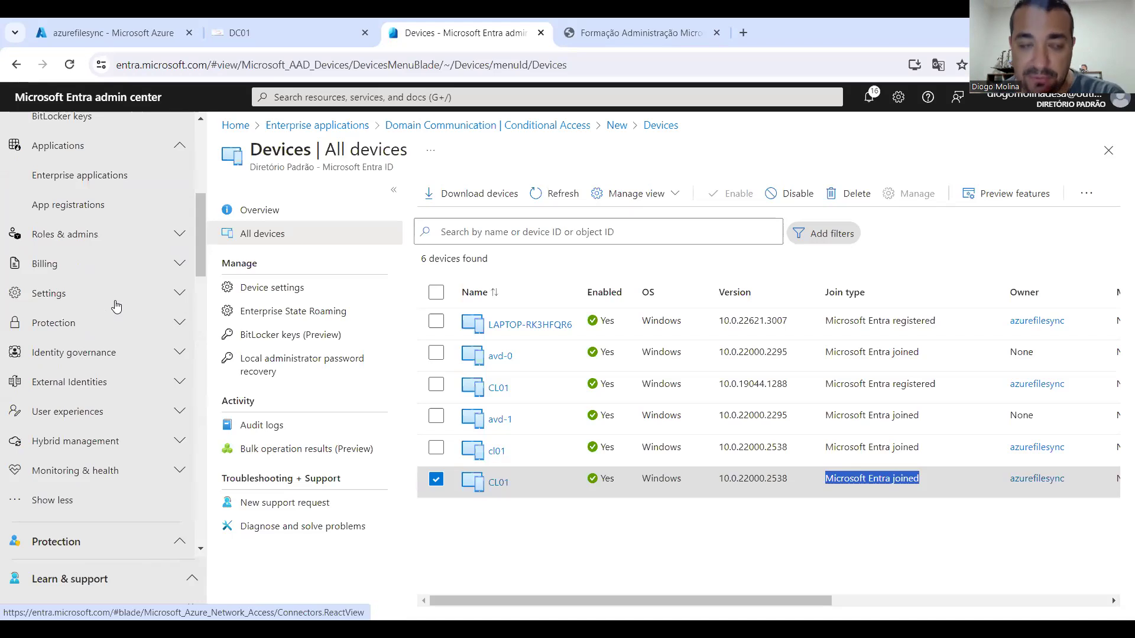
pyautogui.scroll(6, 116, 306)
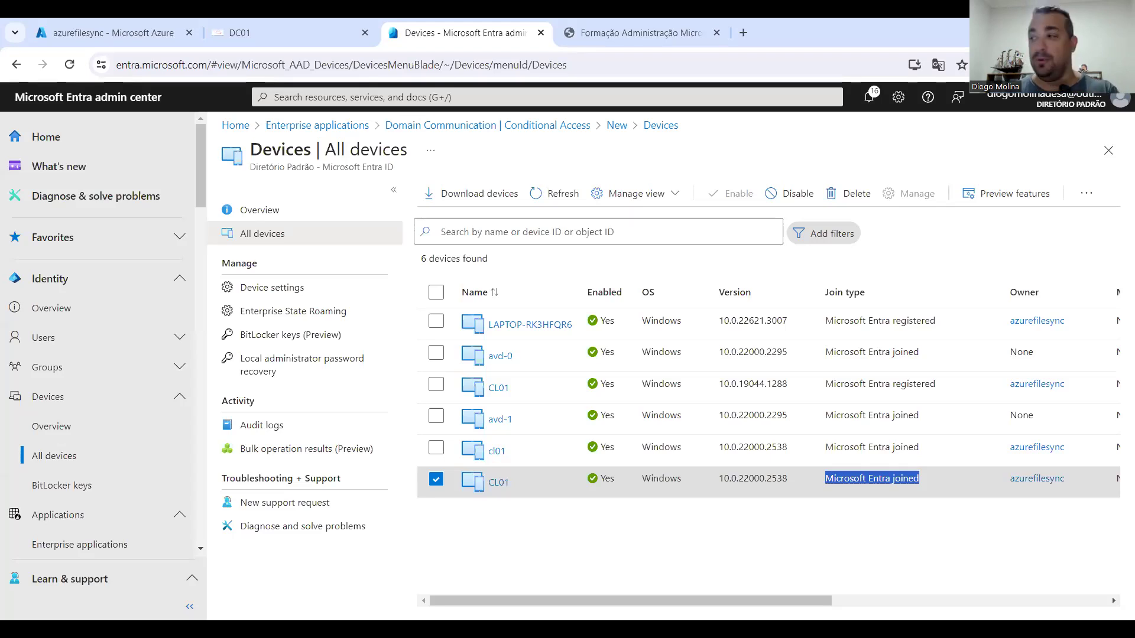
# Step: Switch to the DC01 remote session to review the Private Access diagram again, and return to the Entra device list
pyautogui.click(264, 24)
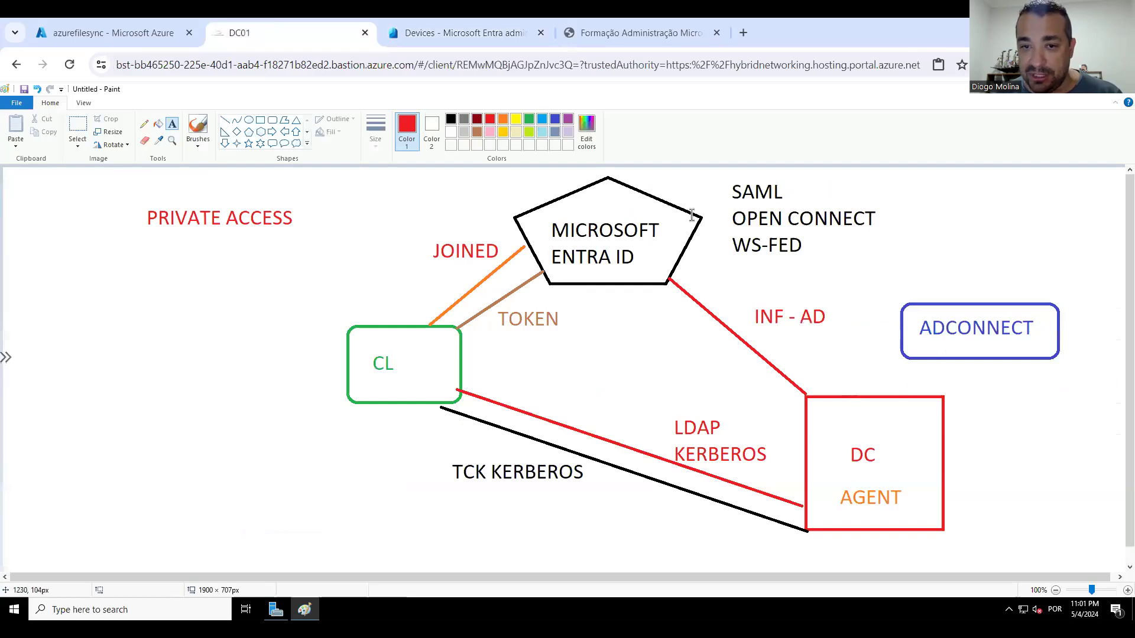
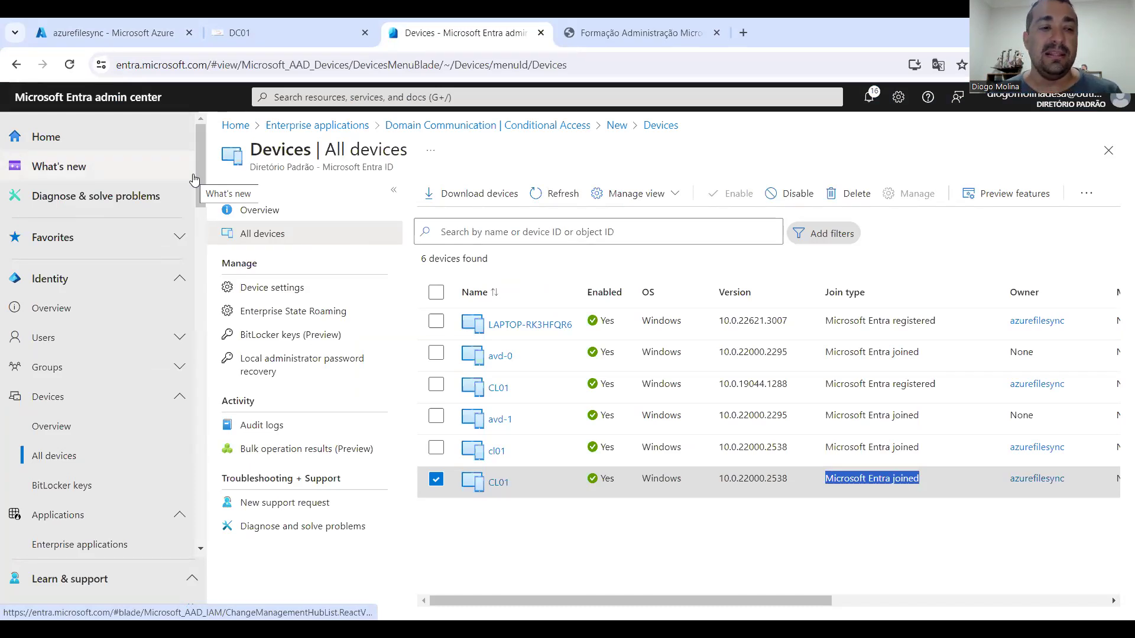
pyautogui.scroll(-6, 86, 270)
pyautogui.scroll(-20, 86, 270)
pyautogui.scroll(10, 86, 270)
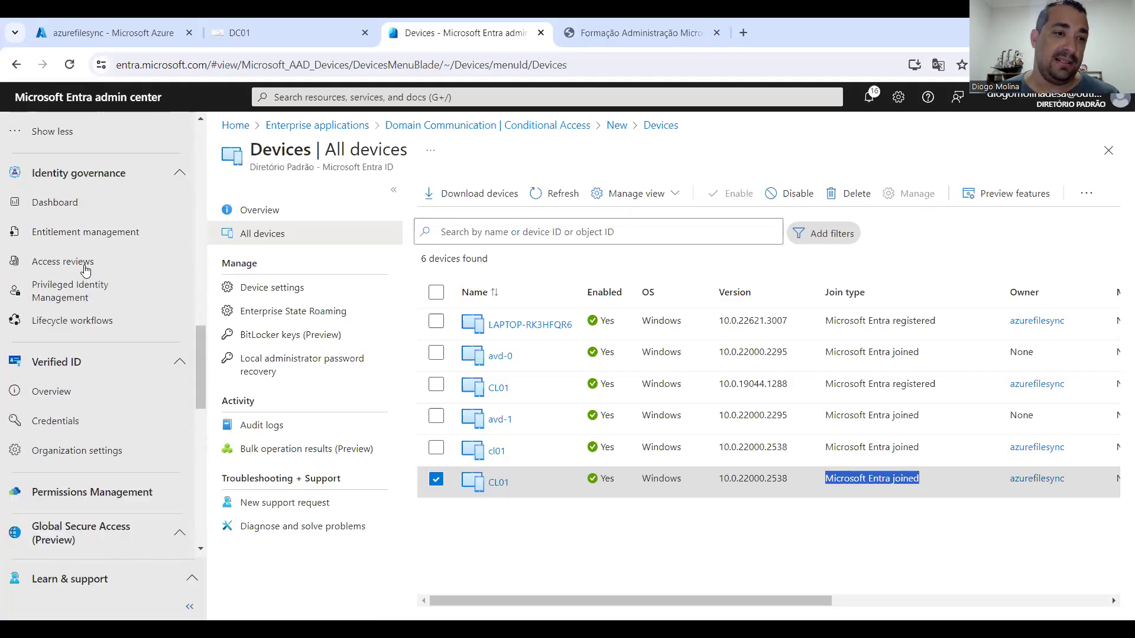
pyautogui.scroll(10, 85, 271)
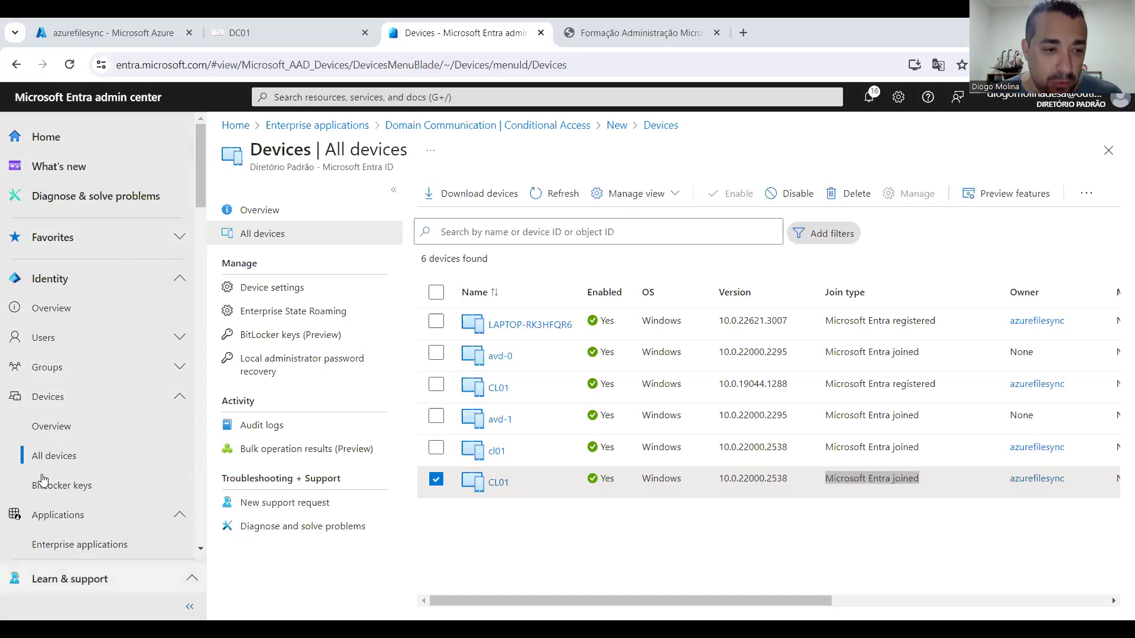
# Step: Open the web content filtering policies in the Secure section of Global Secure Access (Preview) and review the policy list
pyautogui.scroll(-4, 42, 331)
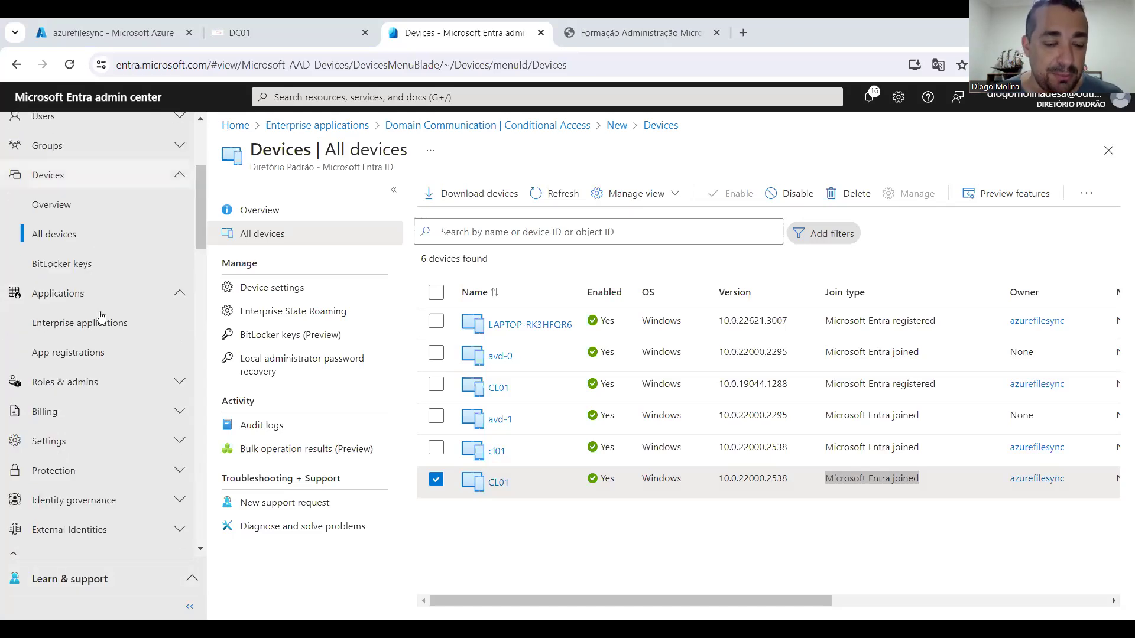
pyautogui.scroll(-5, 96, 321)
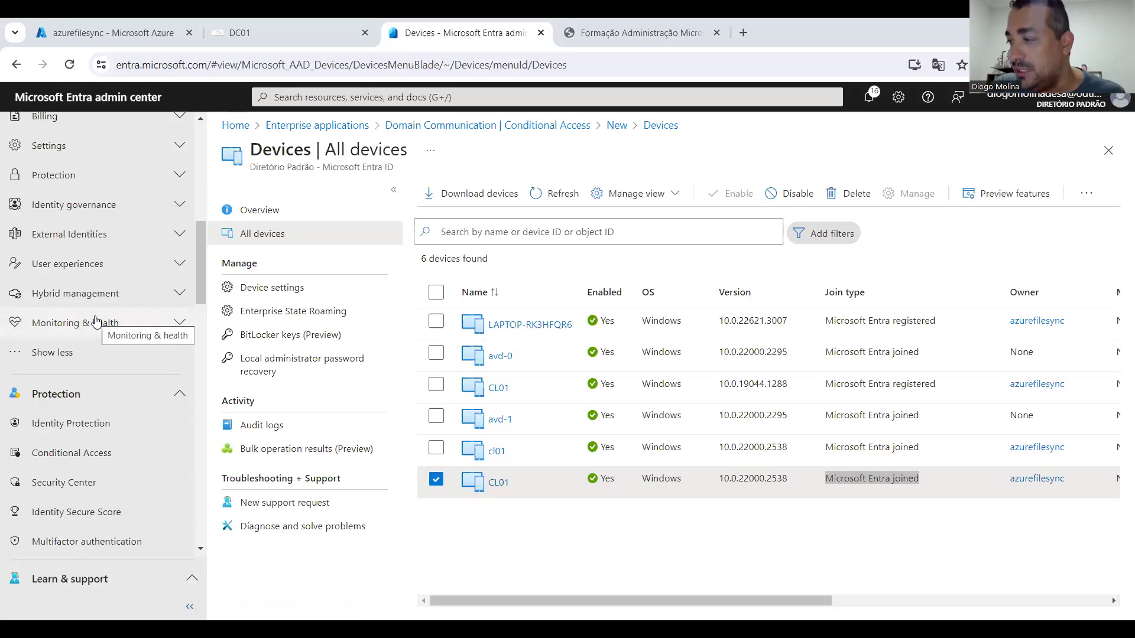
pyautogui.scroll(-4, 96, 321)
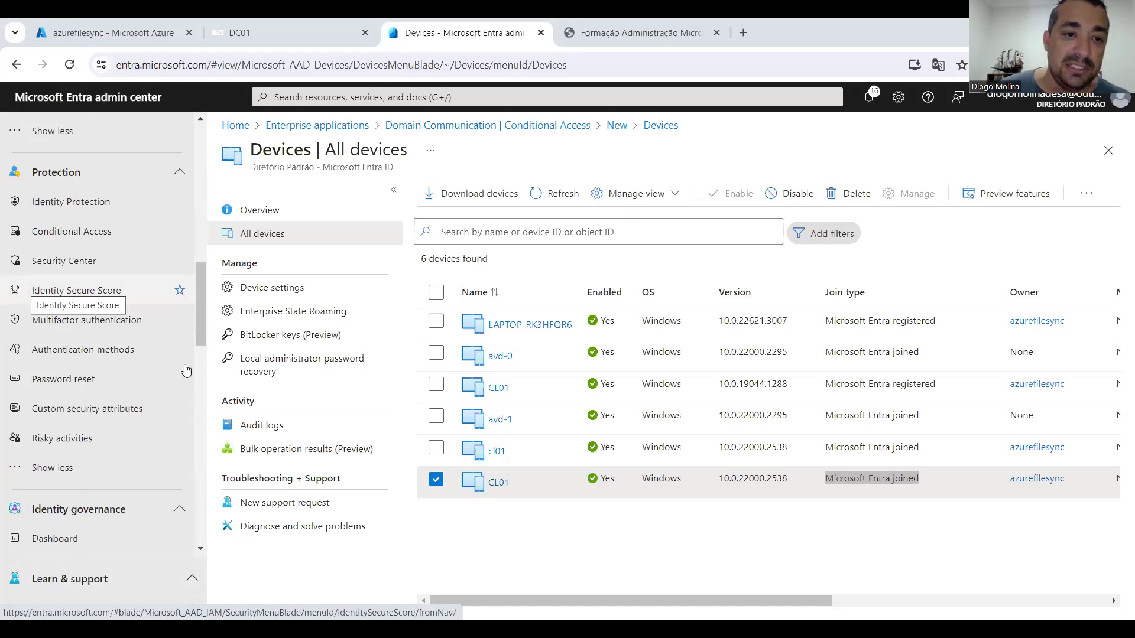
pyautogui.scroll(-10, 130, 295)
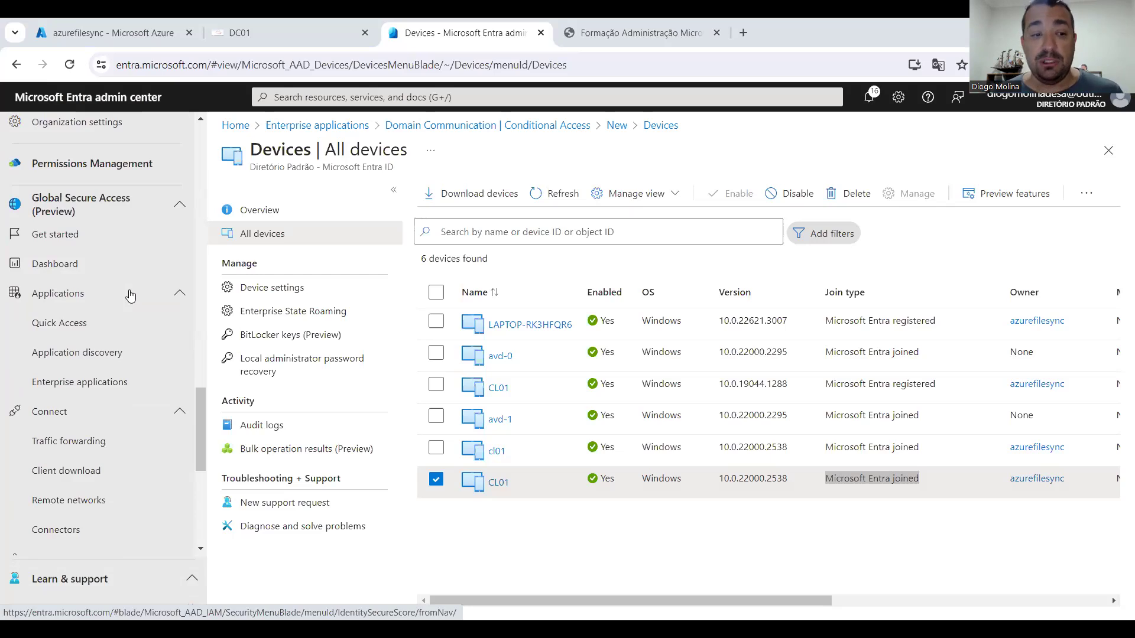
pyautogui.scroll(-4, 131, 295)
pyautogui.scroll(8, 130, 295)
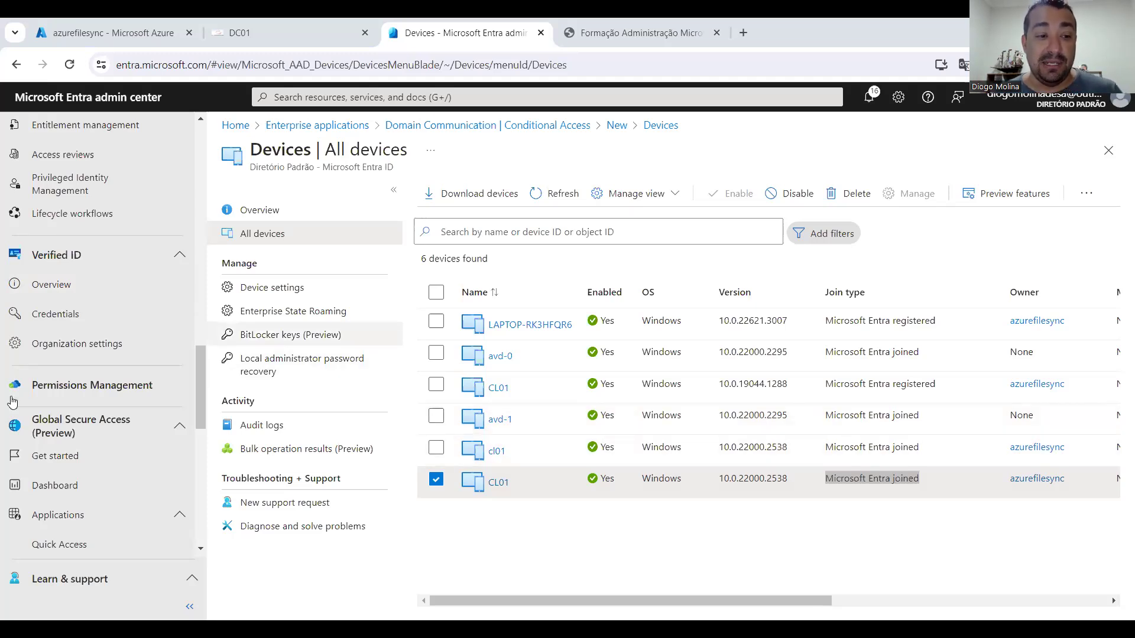
pyautogui.scroll(-5, 118, 399)
pyautogui.scroll(-4, 118, 399)
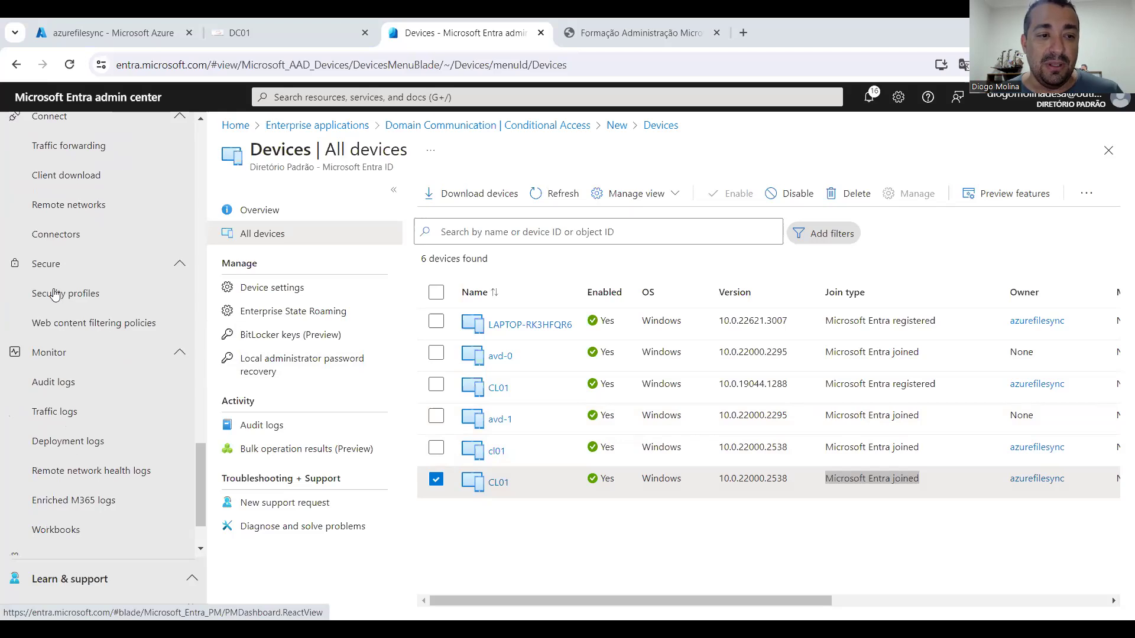
pyautogui.click(66, 326)
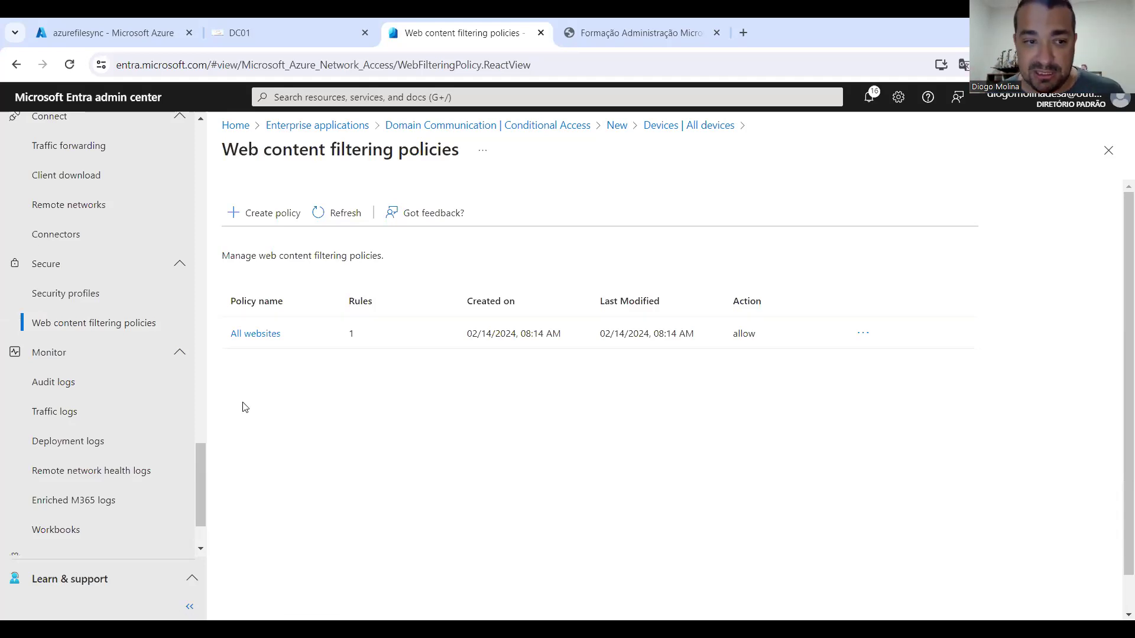
pyautogui.scroll(8, 149, 324)
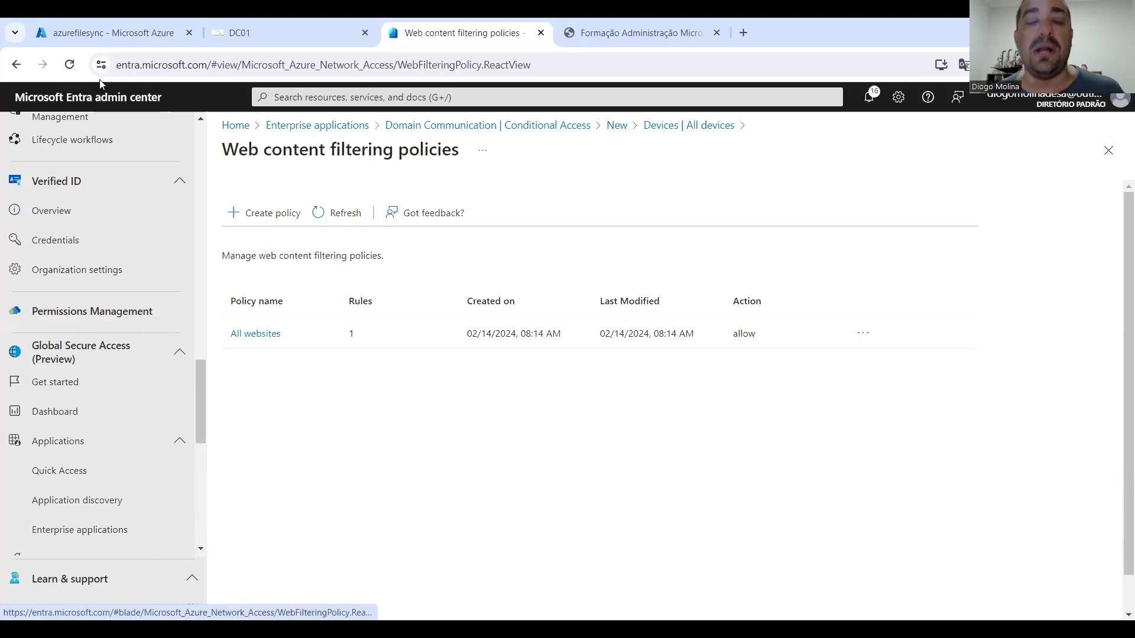
pyautogui.scroll(7, 75, 241)
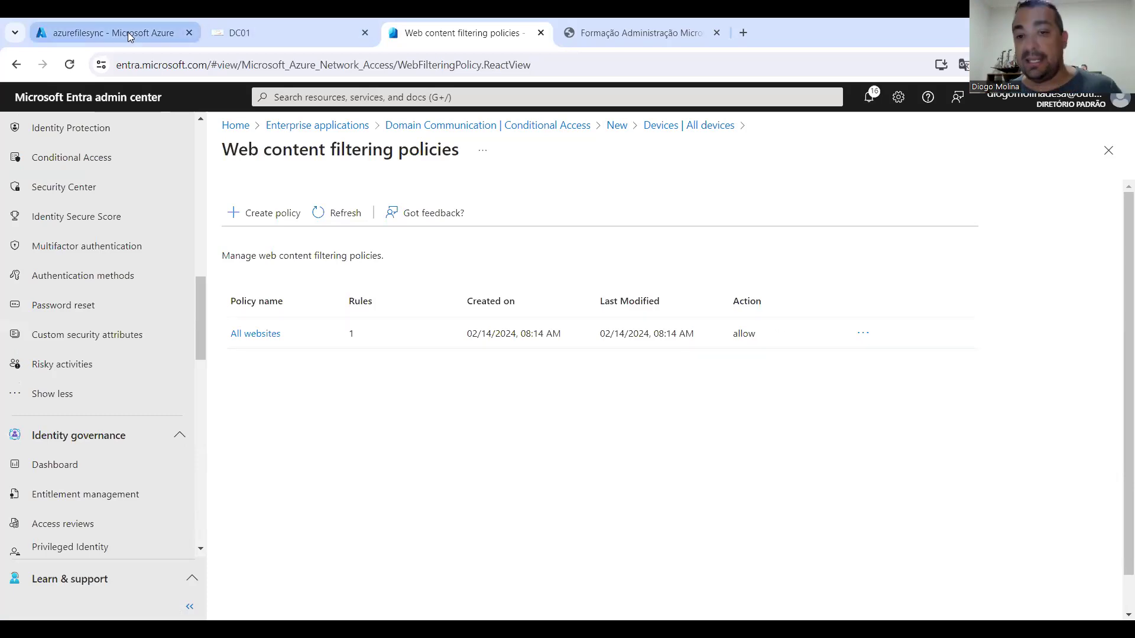
pyautogui.moveTo(128, 32)
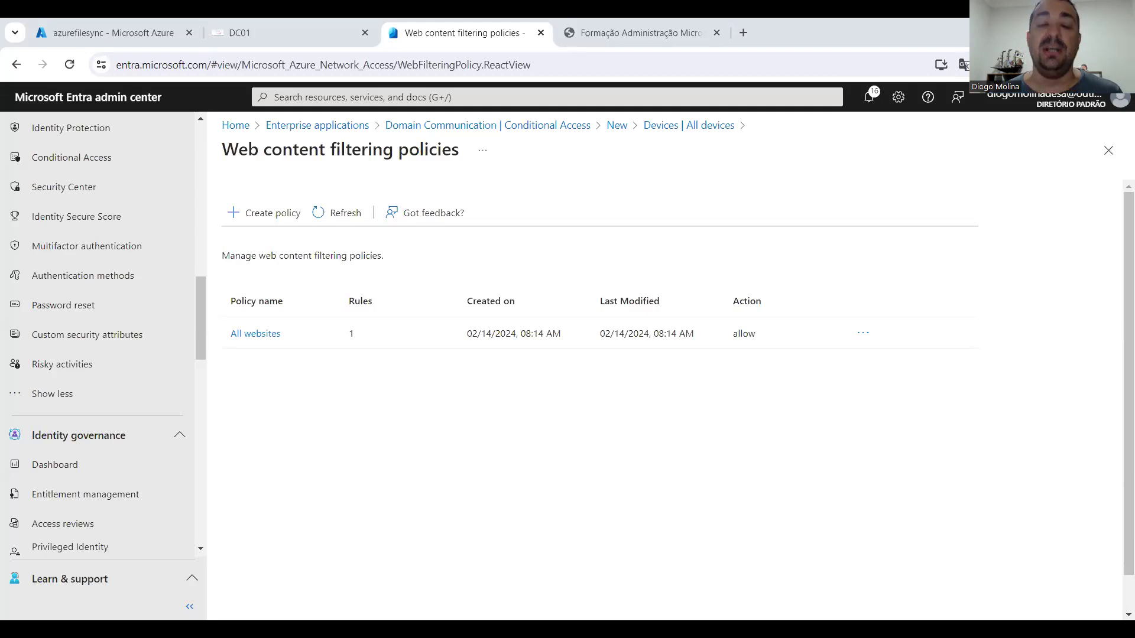
# Step: Switch to the Formação Administração Microsoft Azure course page and read through its description and list of topics
pyautogui.click(597, 36)
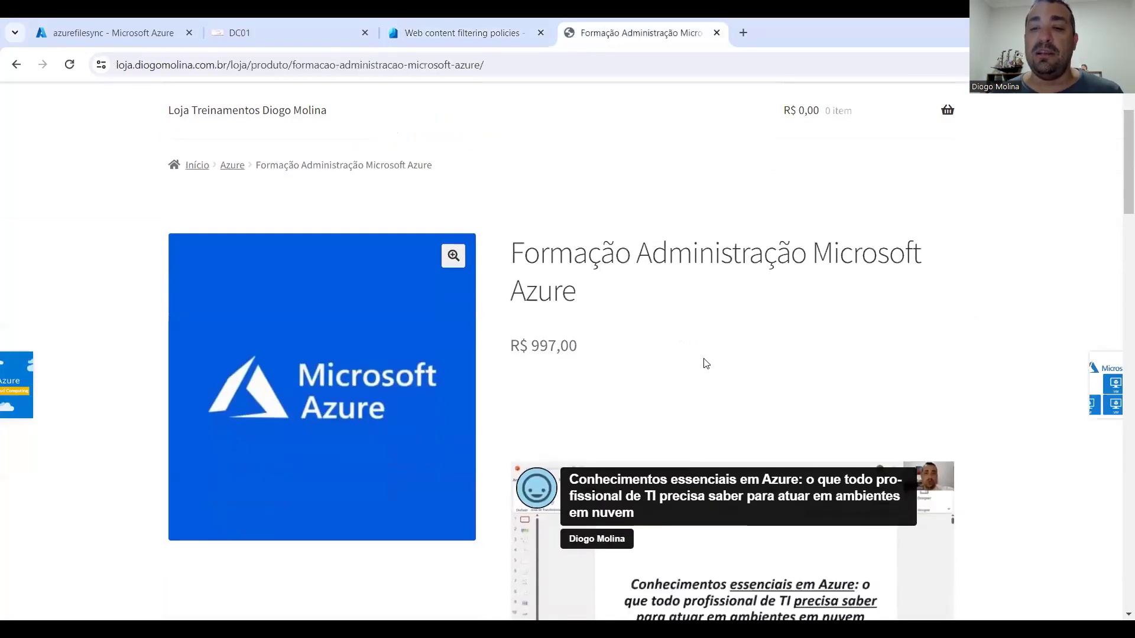
pyautogui.scroll(-15, 712, 273)
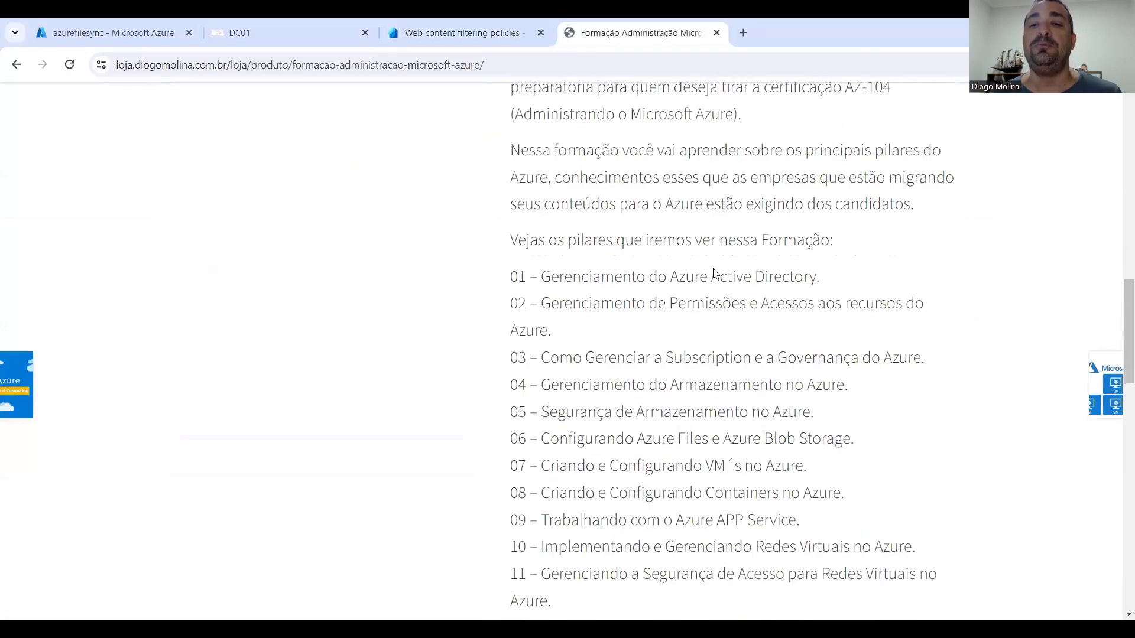
pyautogui.scroll(-1, 744, 338)
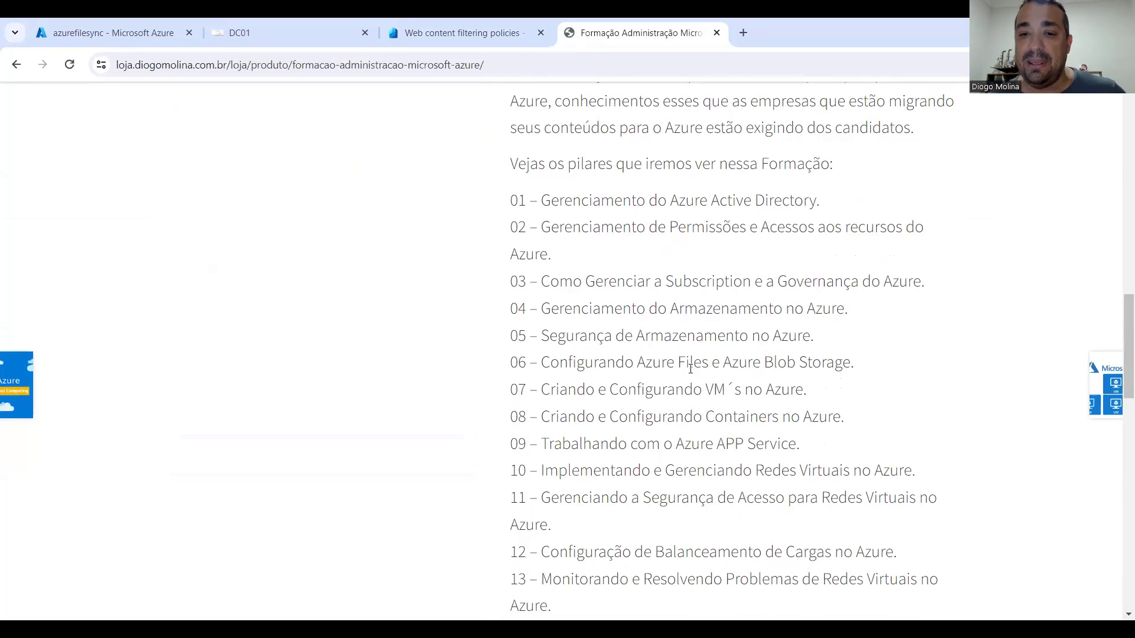
pyautogui.scroll(-1, 690, 368)
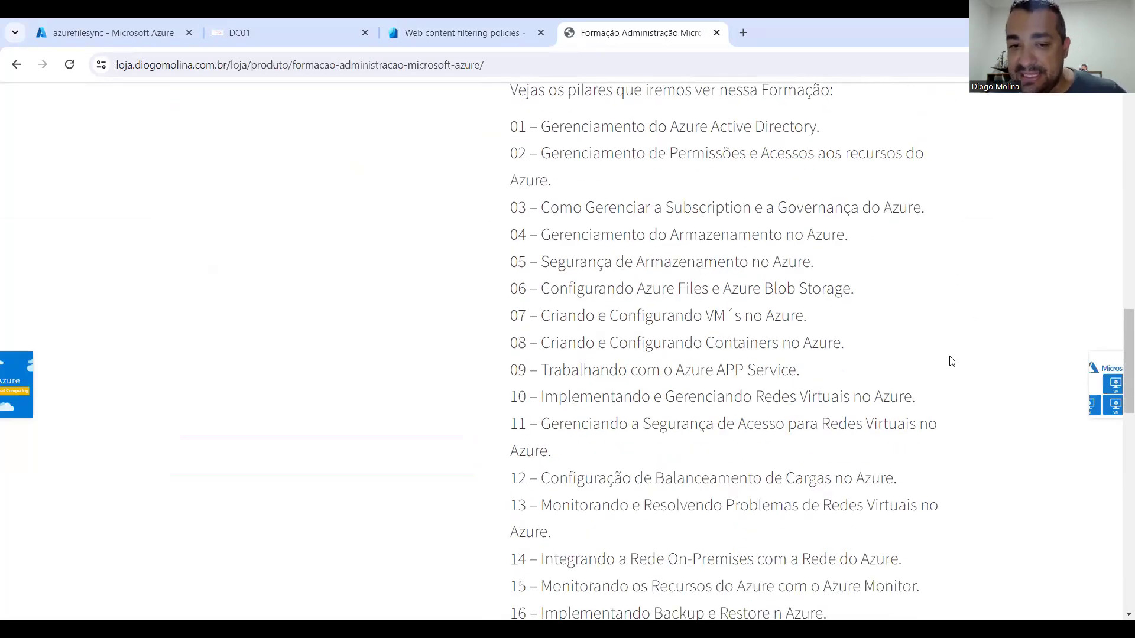
pyautogui.scroll(-1, 952, 361)
pyautogui.scroll(-1, 660, 347)
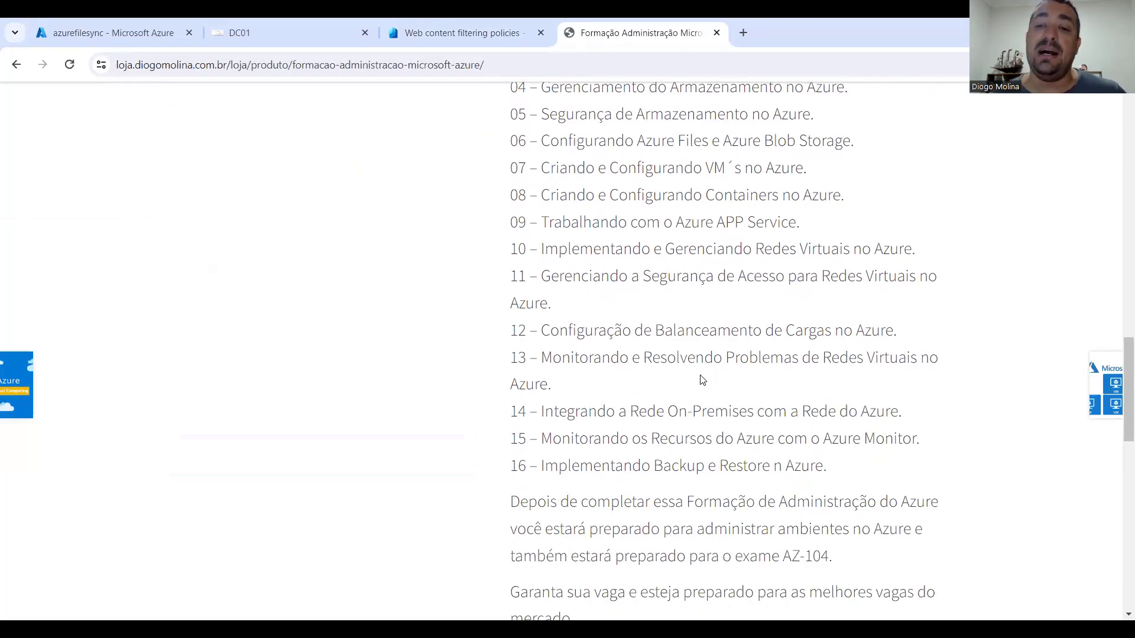
pyautogui.scroll(-1, 702, 380)
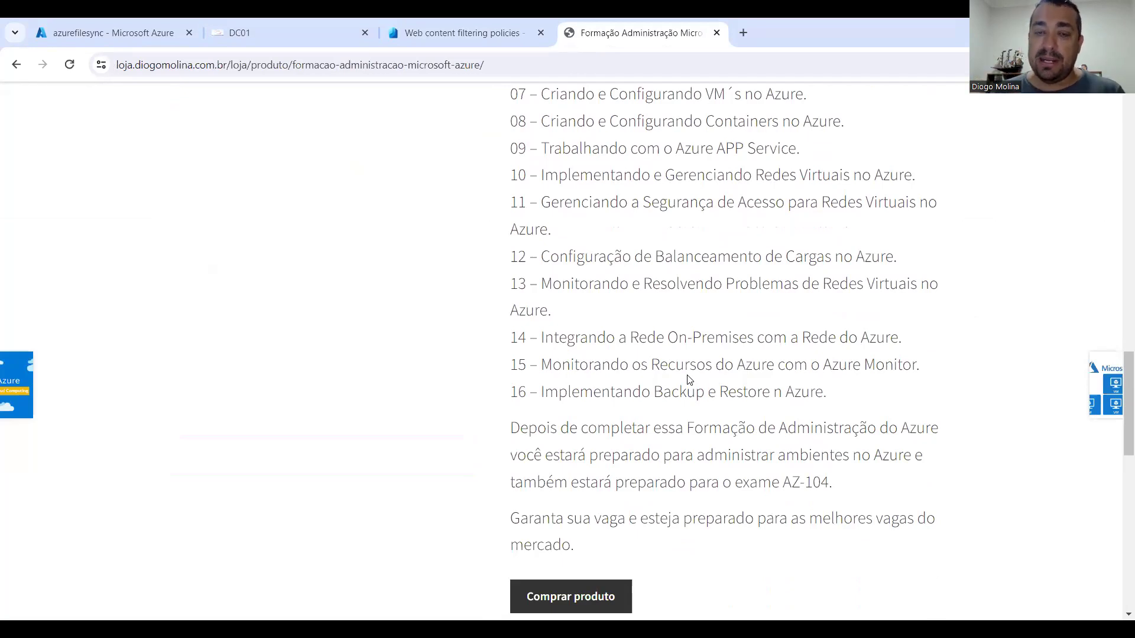
pyautogui.scroll(10, 689, 380)
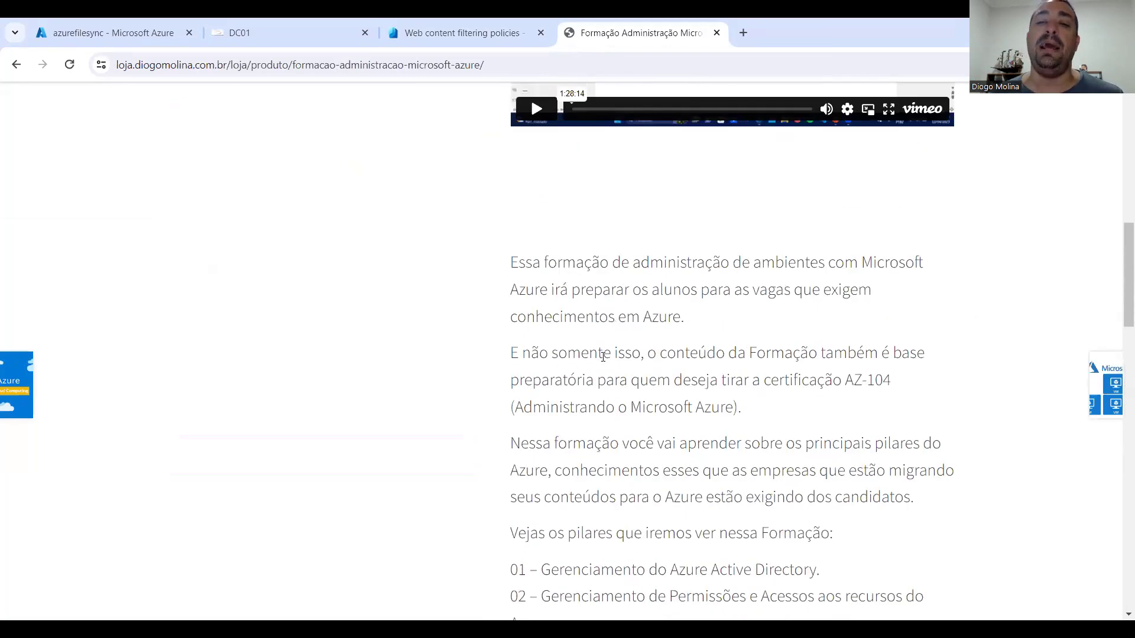
pyautogui.scroll(8, 603, 356)
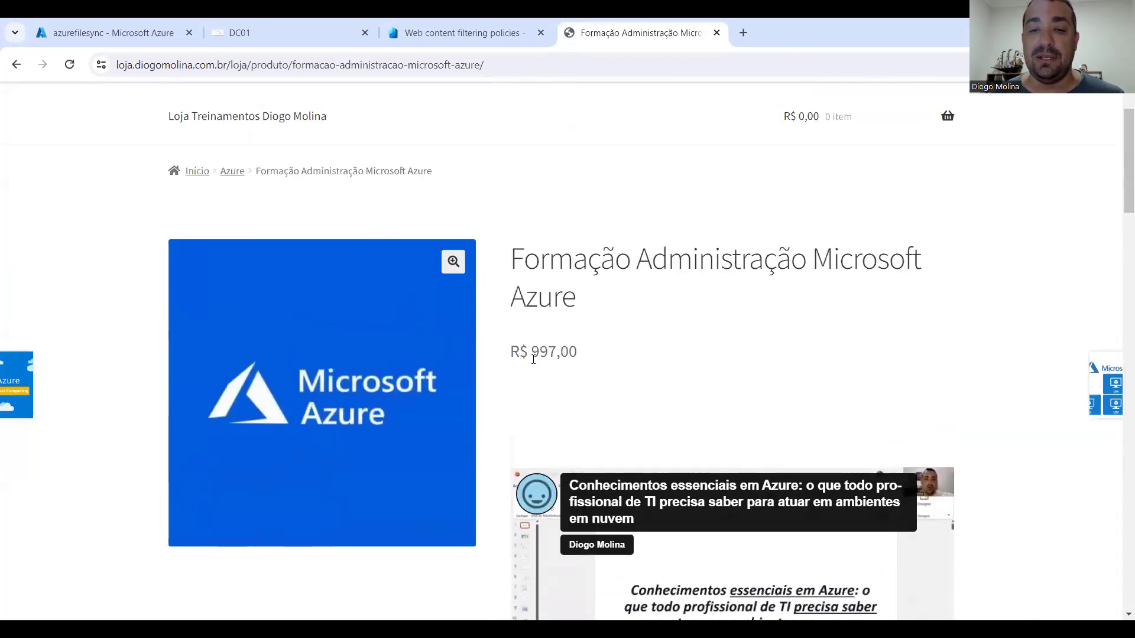
# Step: Highlight the Azure course's price and the beginning of its title, and return to the course's list of topics
pyautogui.doubleClick(533, 359)
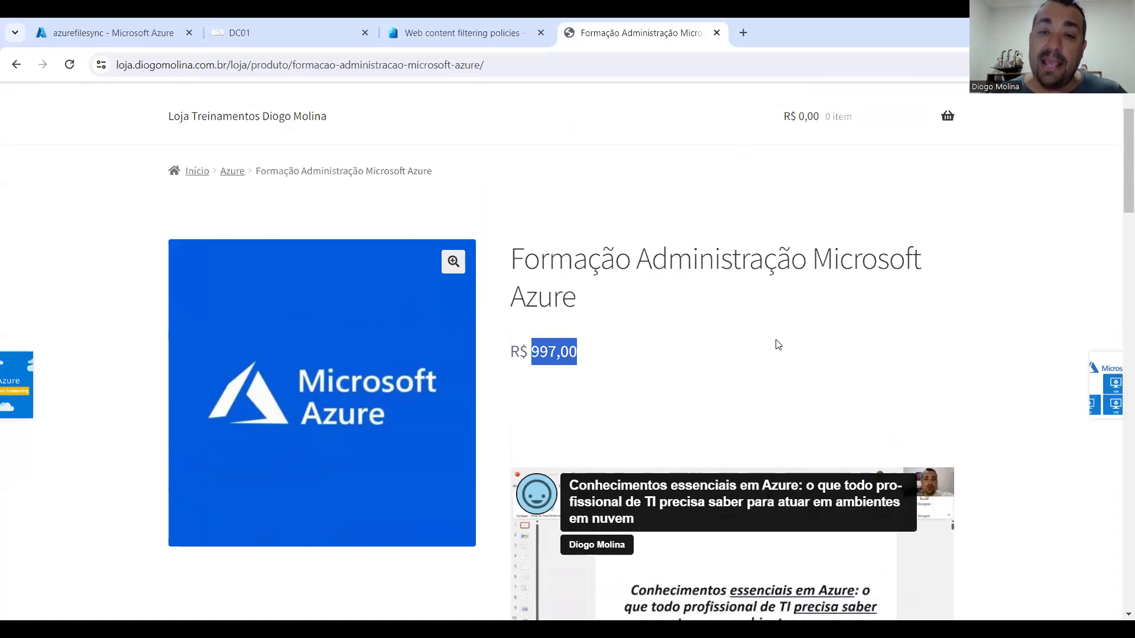
pyautogui.moveTo(509, 263); pyautogui.dragTo(562, 271)
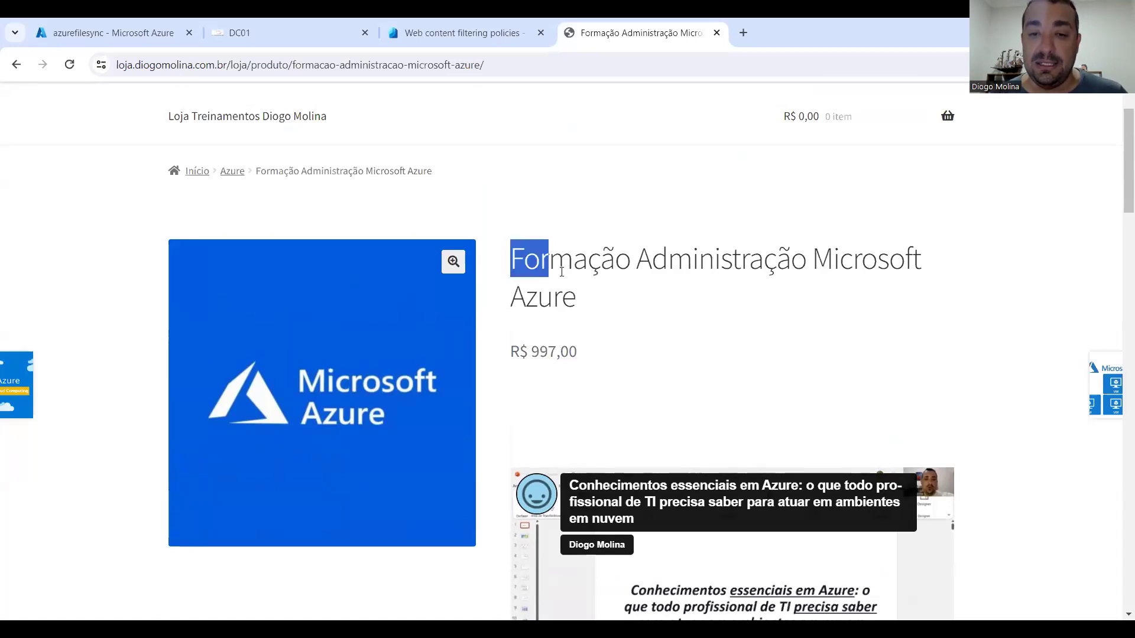
pyautogui.scroll(-3, 700, 232)
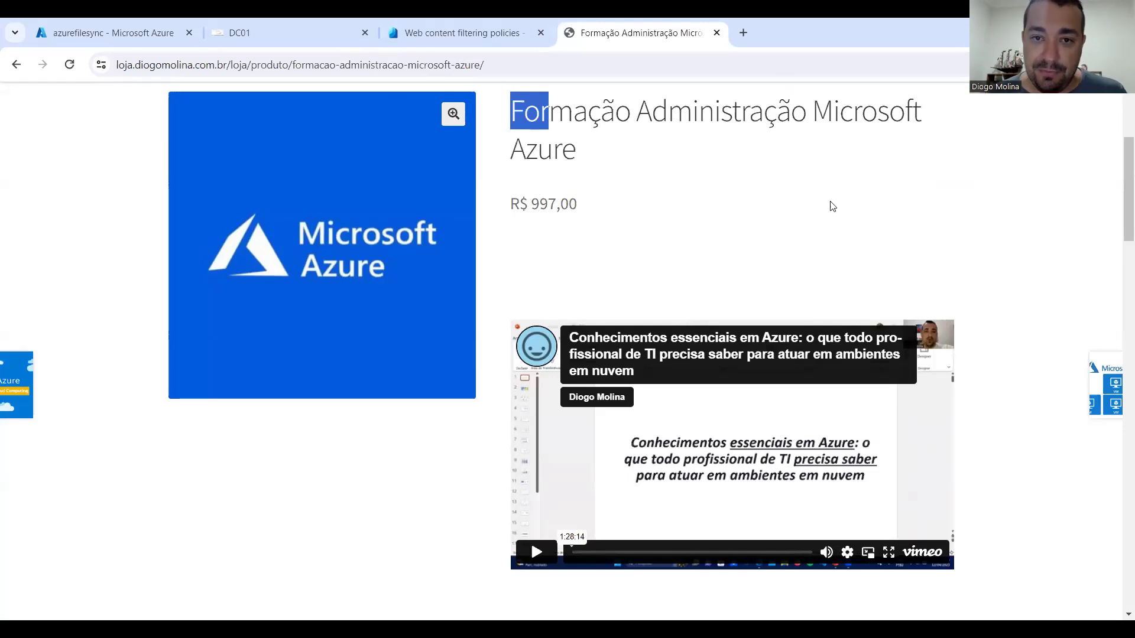
pyautogui.moveTo(533, 204); pyautogui.dragTo(585, 211)
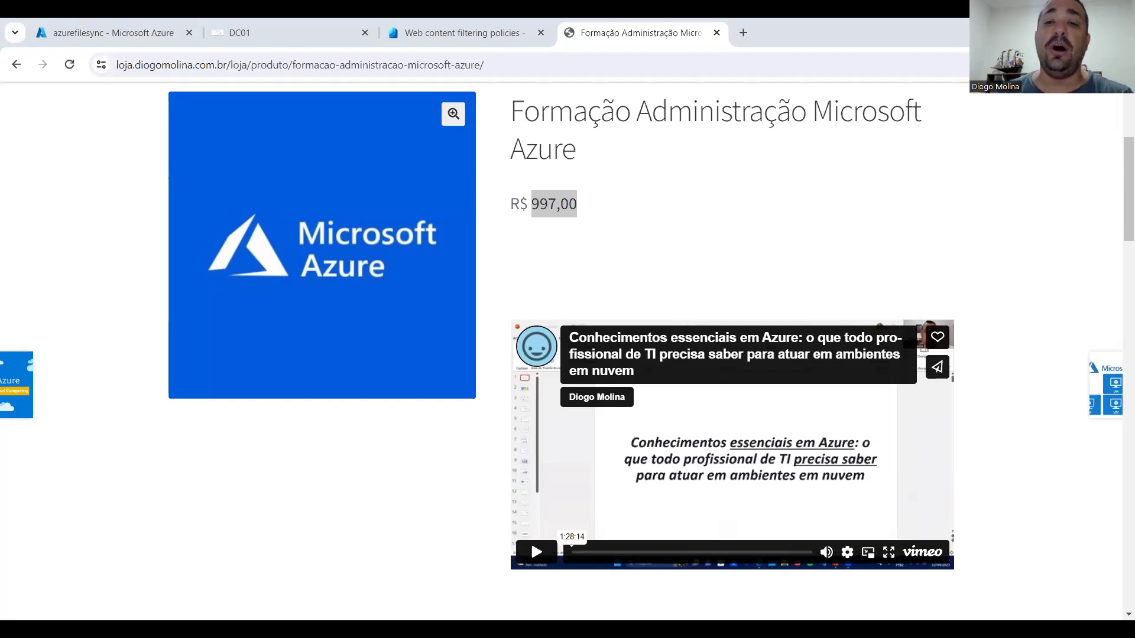
pyautogui.scroll(-10, 955, 274)
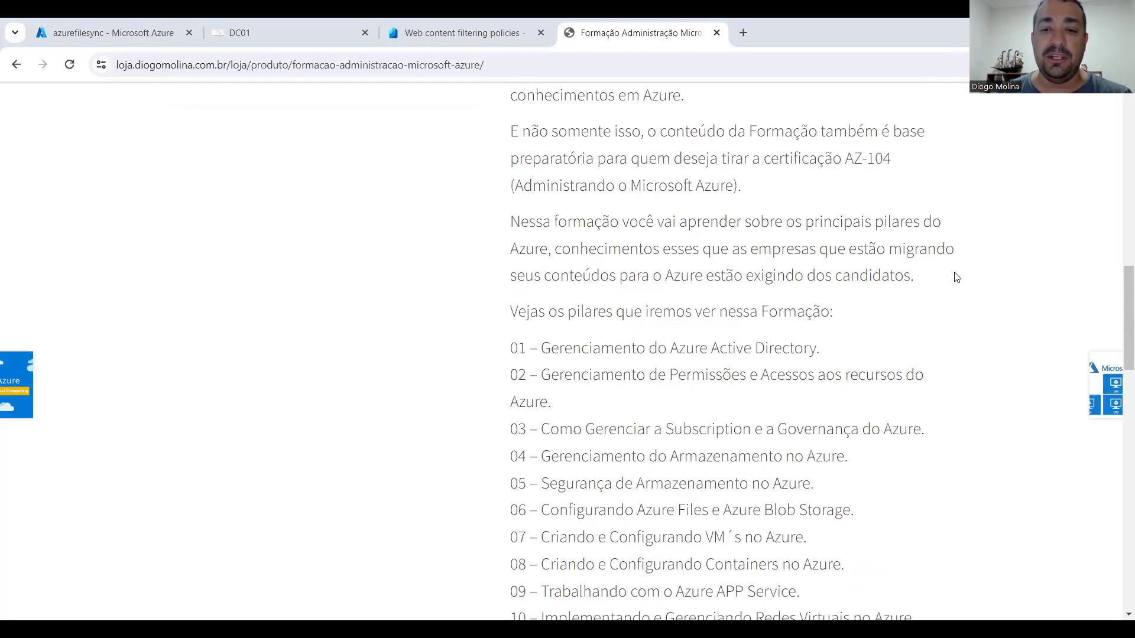
pyautogui.scroll(-1, 957, 277)
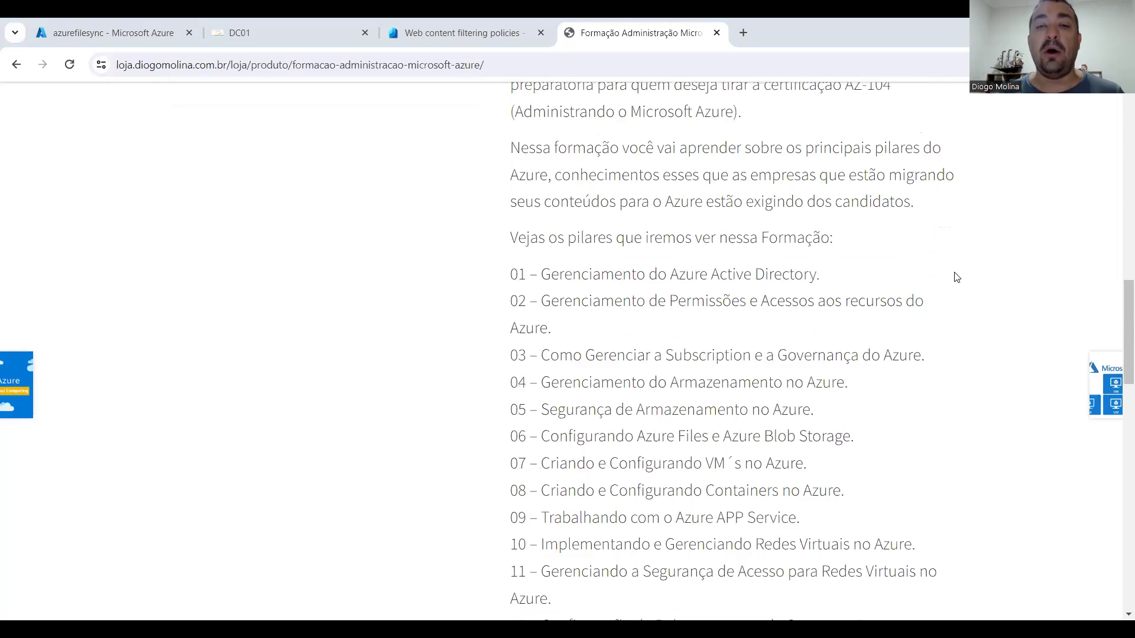